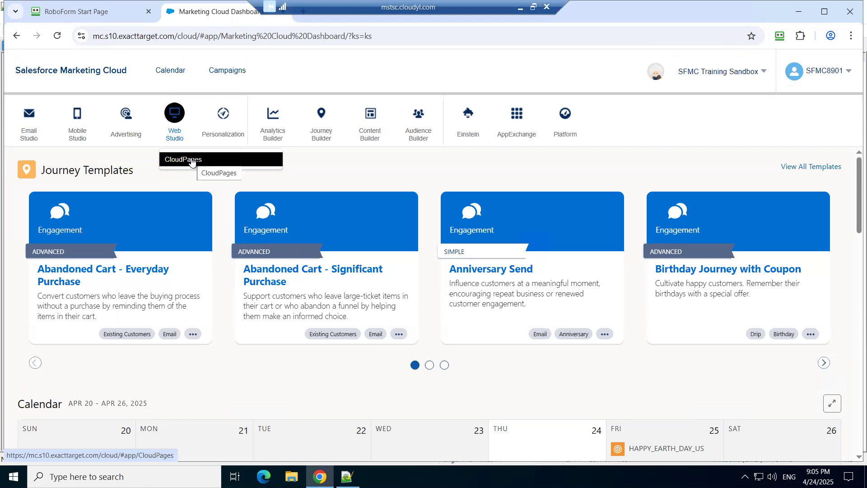
Step: Open CloudPages from Web Studio and display the contents of the !!!8PM SFMC folder
click(191, 160)
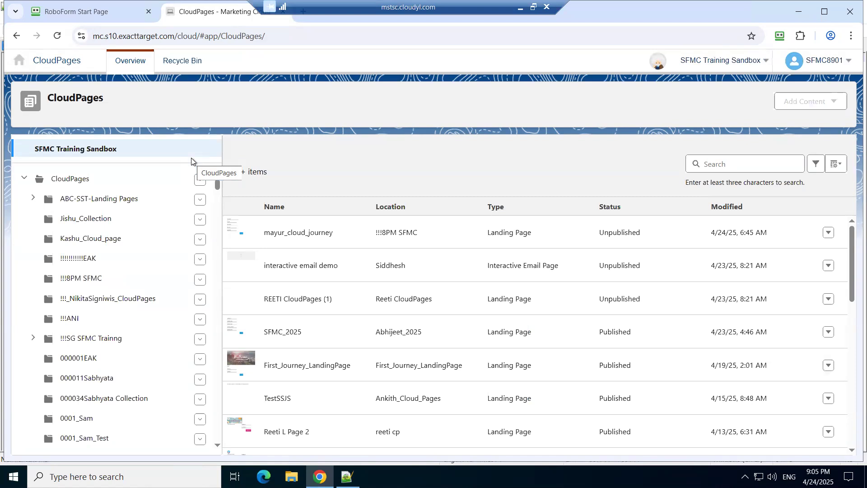
mouse_move(648, 81)
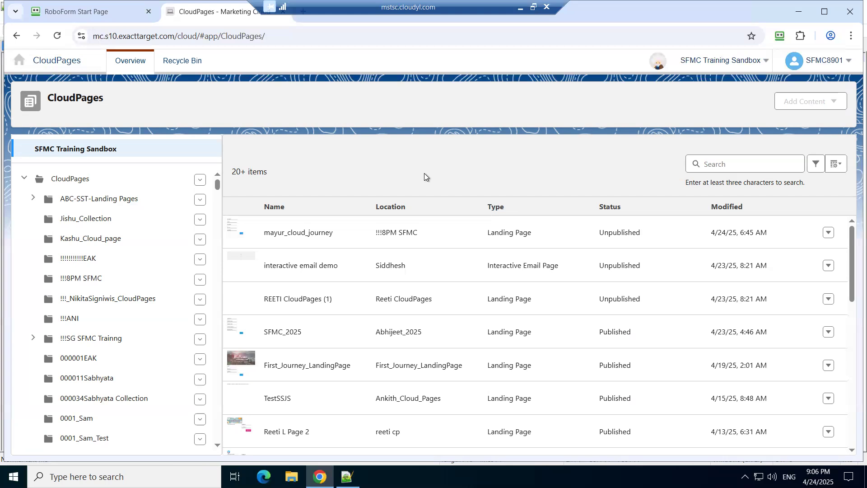
click(198, 281)
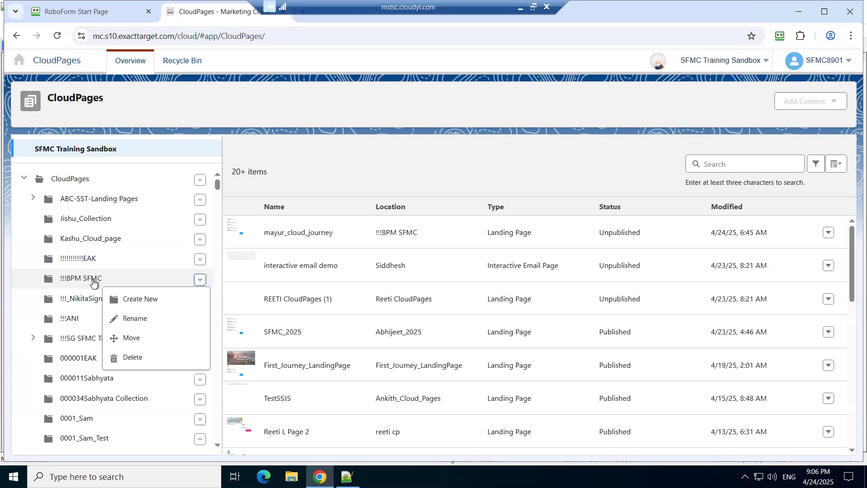
click(93, 280)
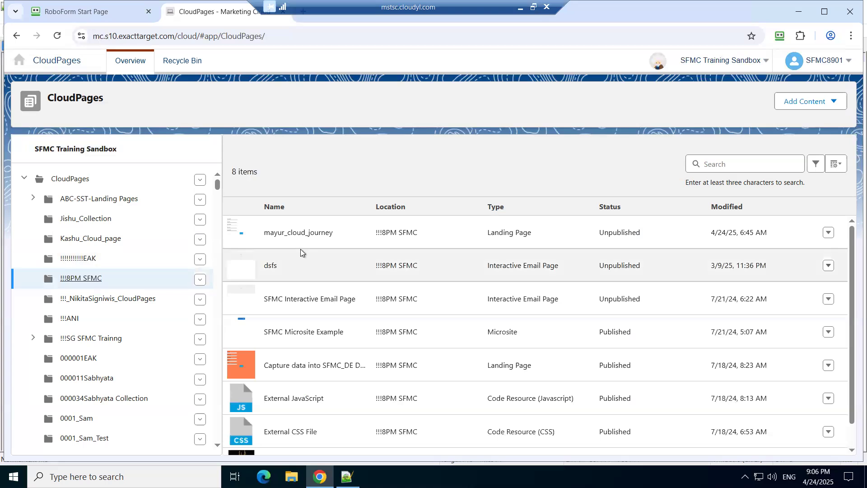
Step: Start a new landing page in the !!!8PM SFMC folder and name it mayur_landing_page
click(833, 105)
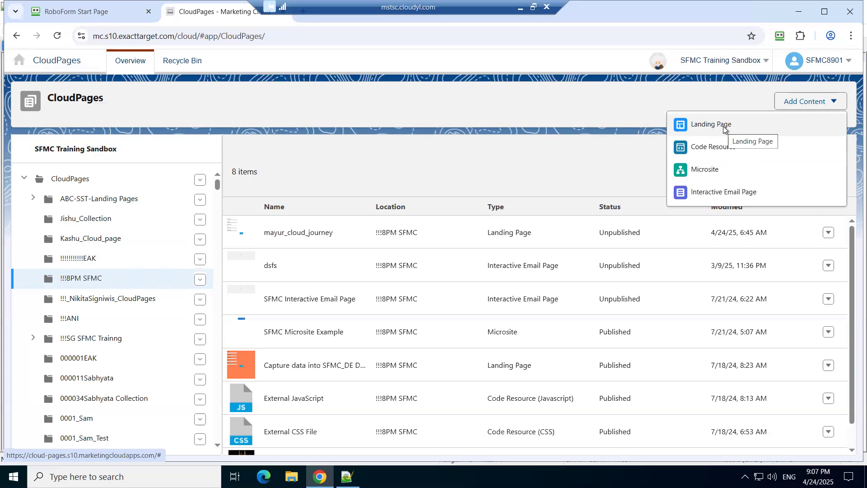
click(724, 128)
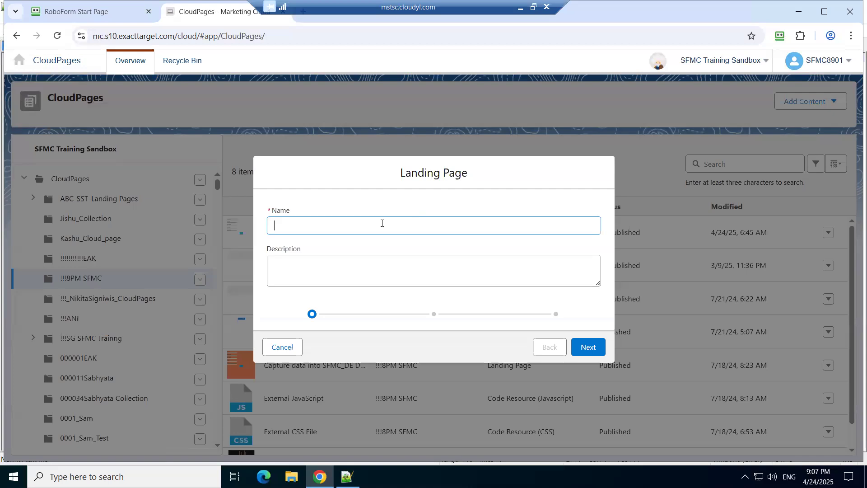
text(mayur)
text(conten)
text(t)
key(BackSpace)
key(BackSpace)
key(BackSpace)
key(BackSpace)
key(BackSpace)
text(_LPa)
key(BackSpace)
key(BackSpace)
text(anding_page)
key(BackSpace)
text(l)
Step: Copy the name mayur_landing_page into the description and create the landing page with the Blank layout
key(ctrl+a)
key(ctrl+c)
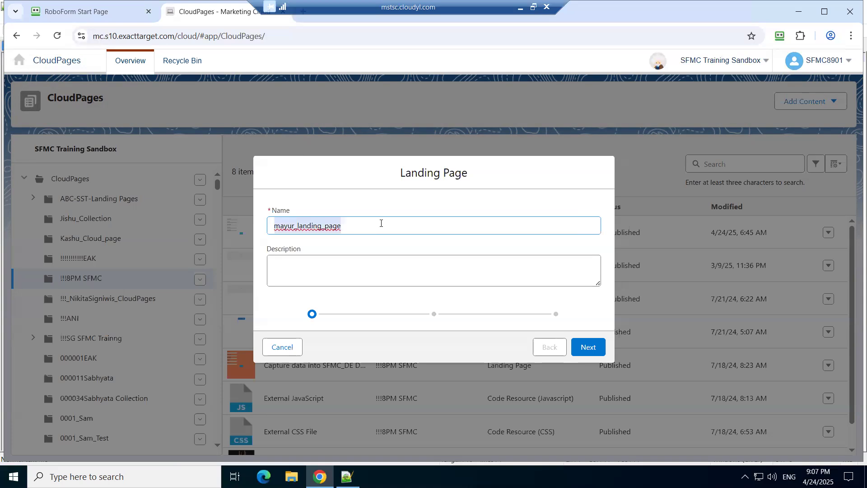
click(385, 259)
key(ctrl+v)
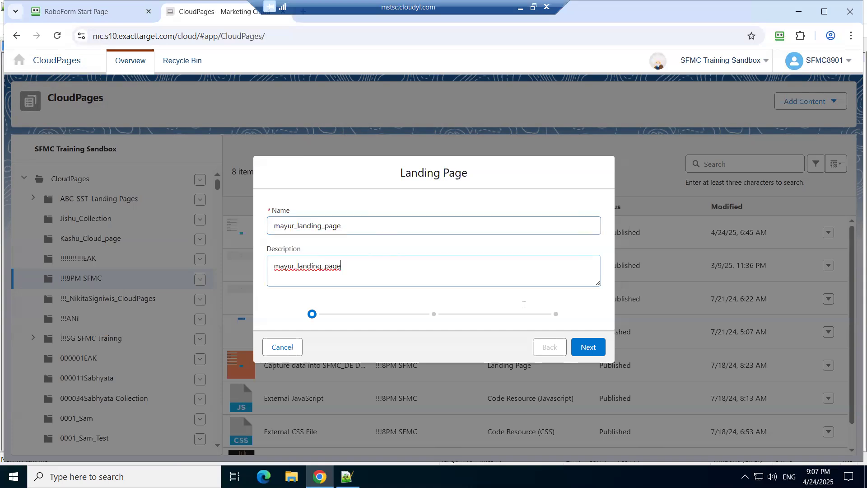
click(586, 347)
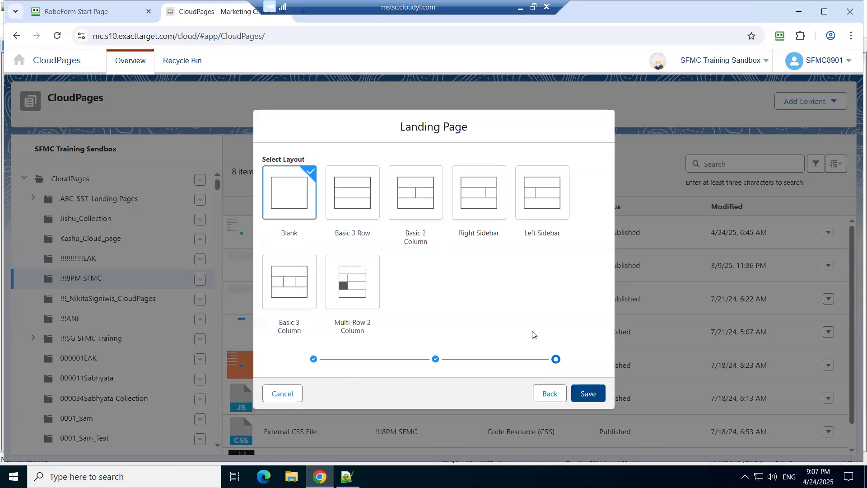
click(593, 394)
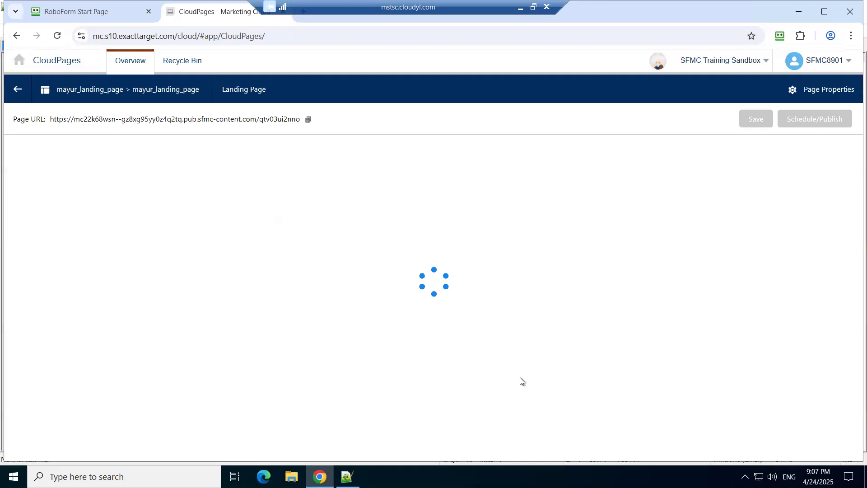
triple_click(272, 123)
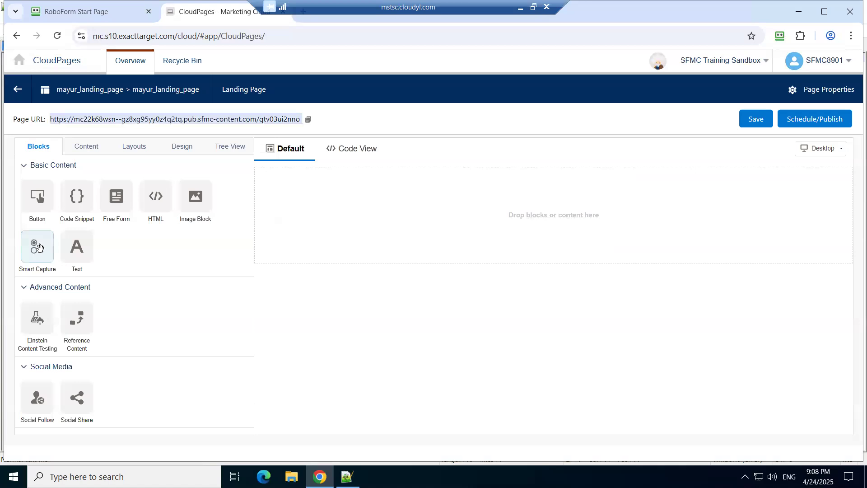
Step: Add a Smart Capture block to the page, enabled for use in Journey Builder with the form name contactjourneyCP
drag(324, 192, 370, 221)
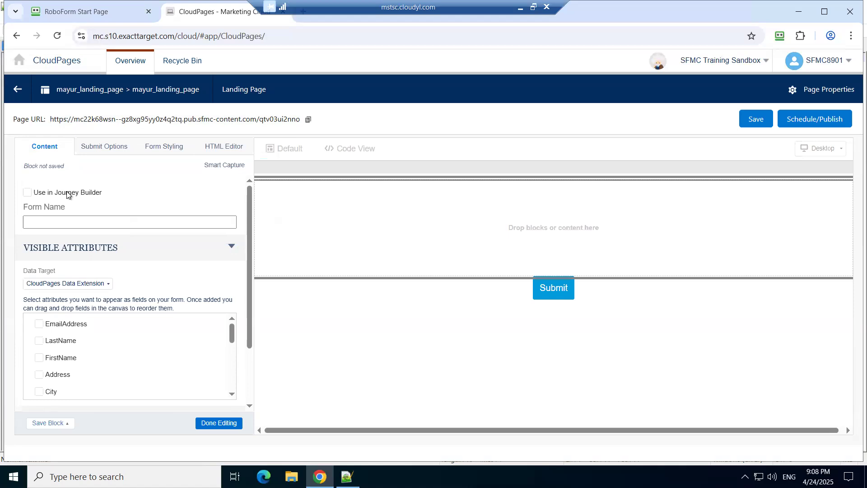
click(26, 193)
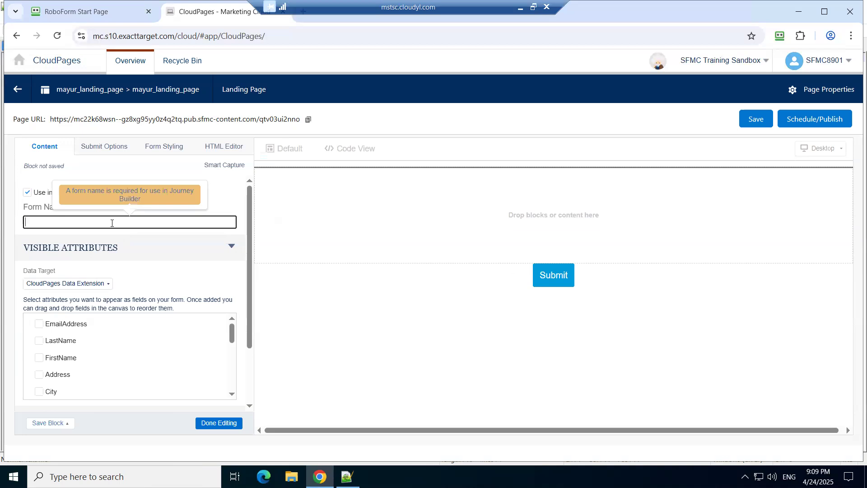
text(clo)
key(BackSpace)
text(ontactjourneyCP)
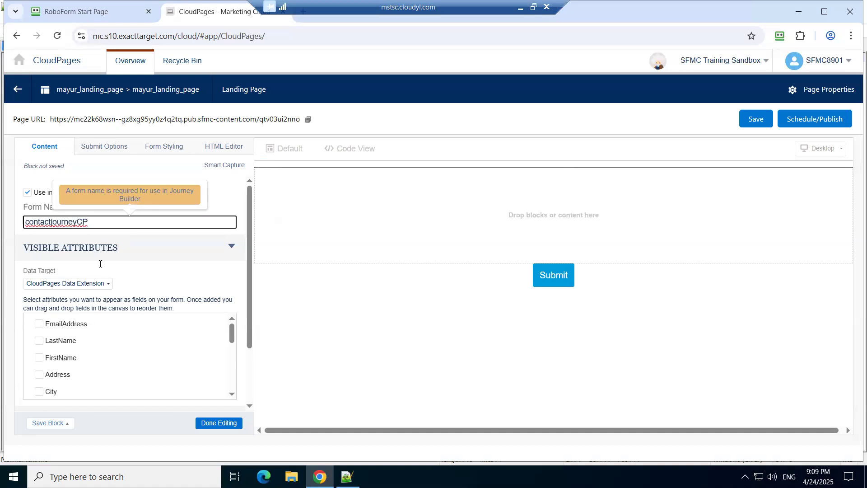
Step: Set the form's data target to the data extension Contact_Journey_DE from the Alok_DE folder
click(107, 285)
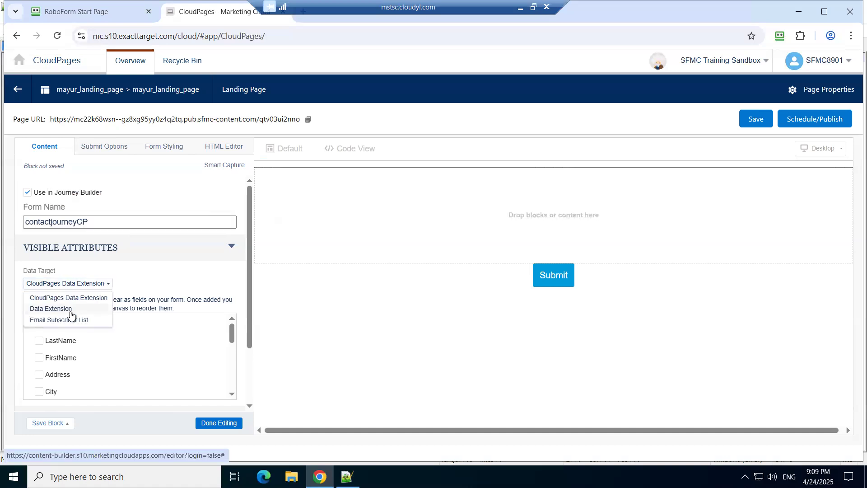
click(70, 311)
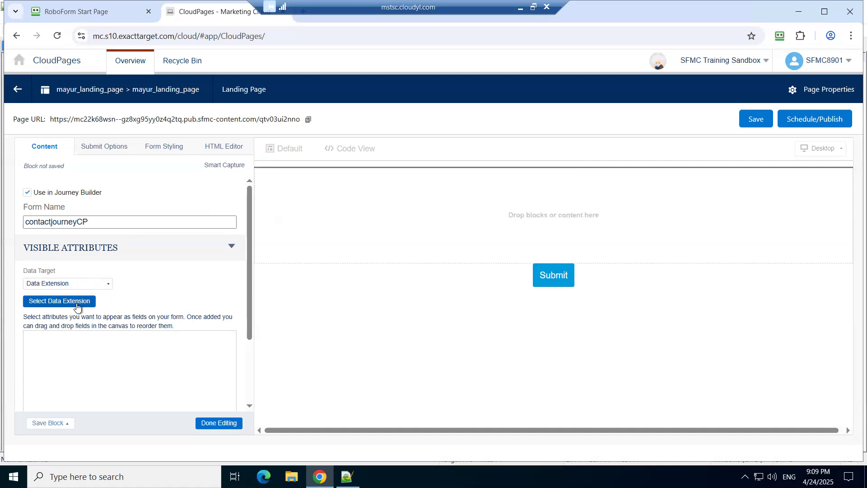
click(76, 302)
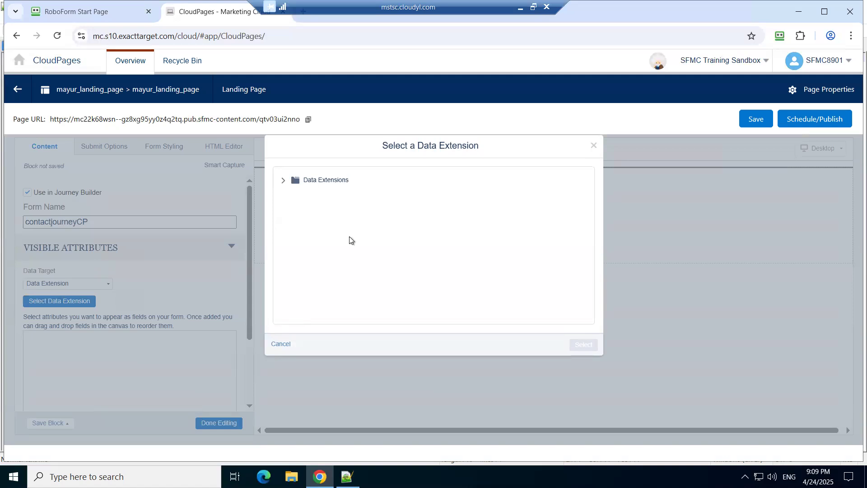
click(283, 181)
scroll(415, 248, down, 10)
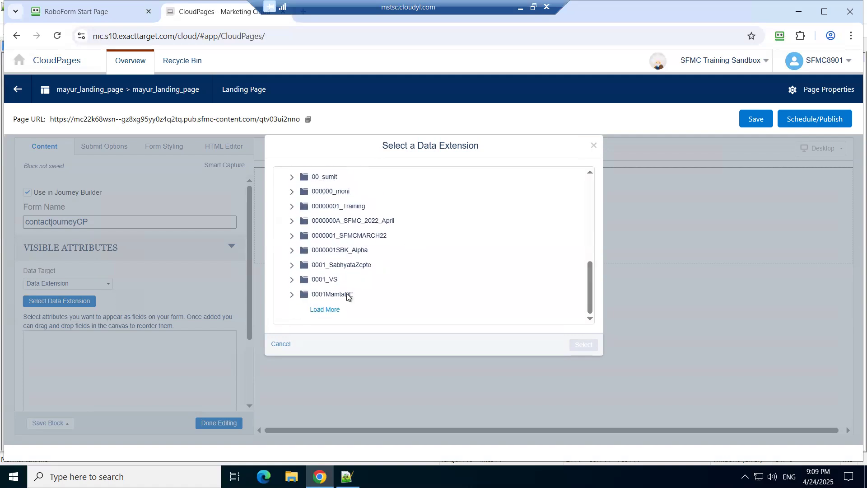
click(334, 310)
scroll(419, 286, down, 10)
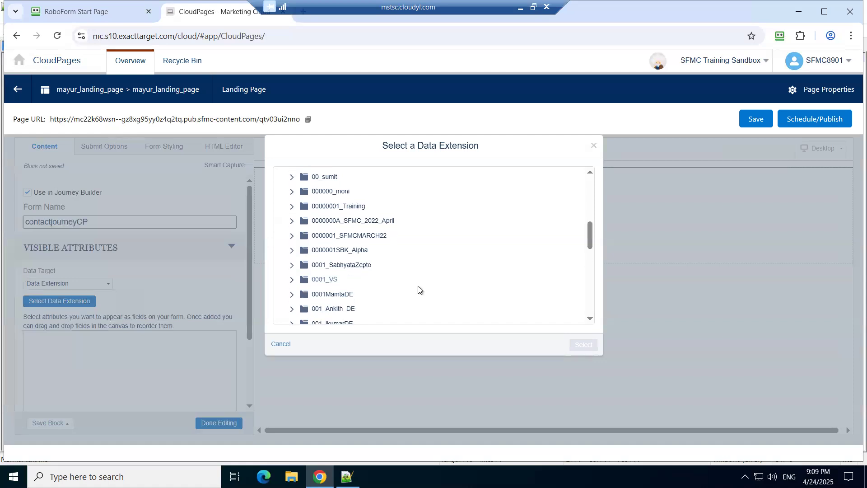
click(334, 310)
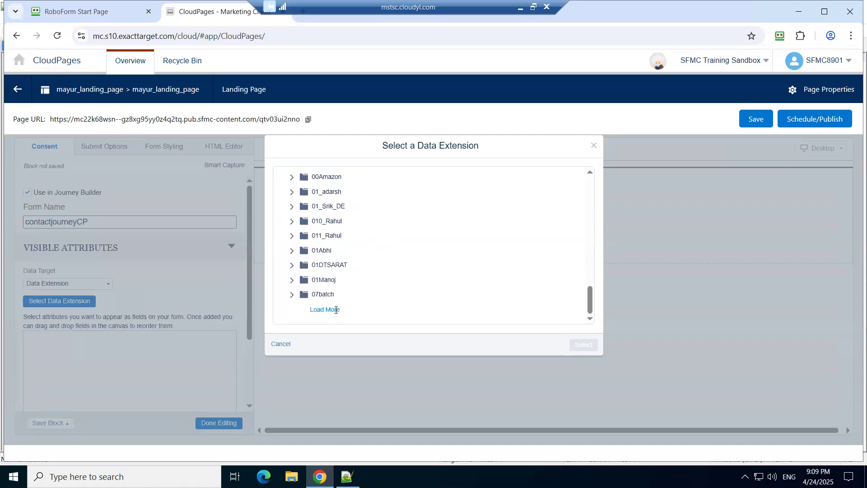
scroll(381, 299, down, 5)
scroll(381, 299, down, 2)
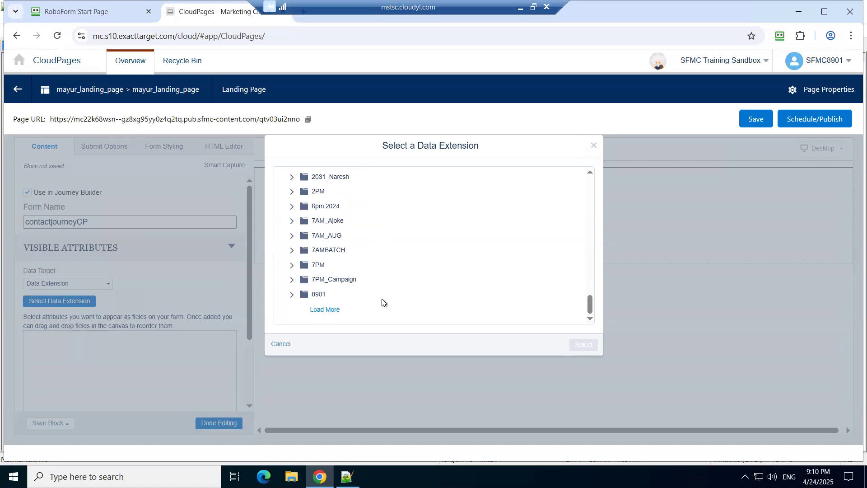
click(333, 310)
scroll(405, 291, down, 5)
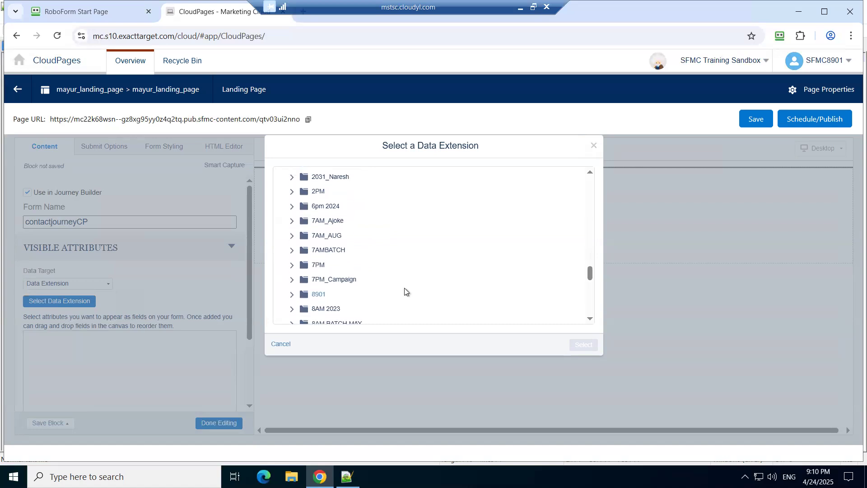
click(332, 311)
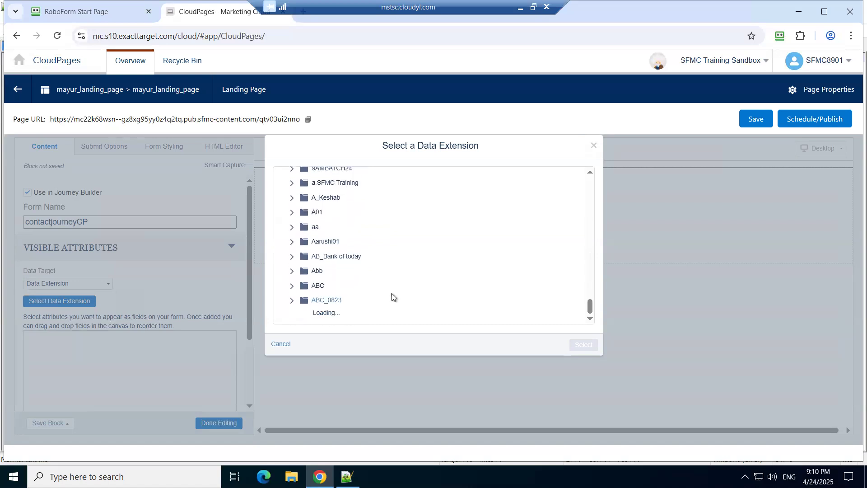
scroll(393, 296, down, 5)
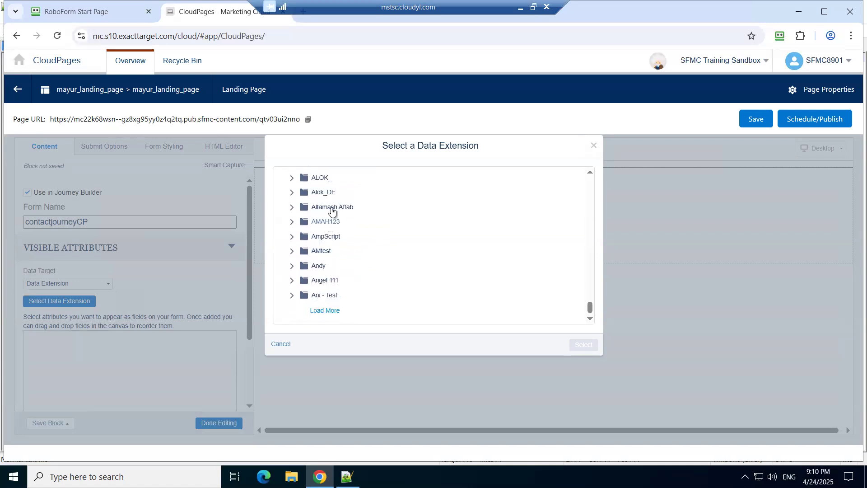
click(329, 193)
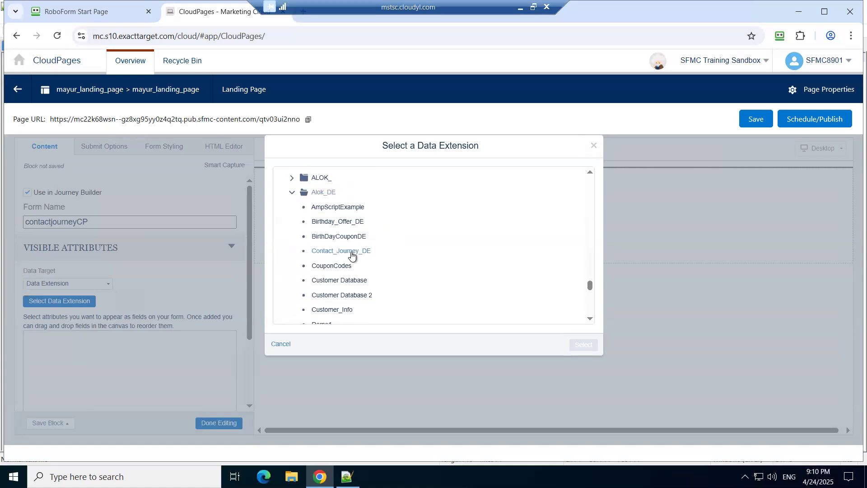
click(351, 256)
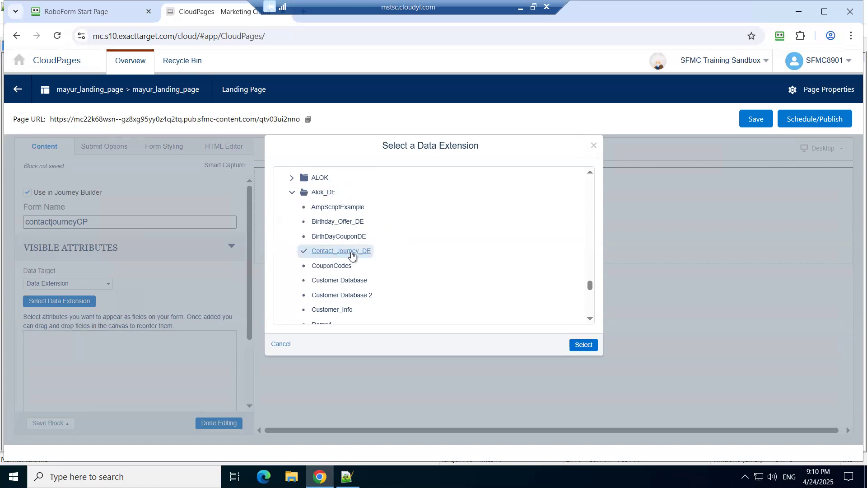
click(582, 345)
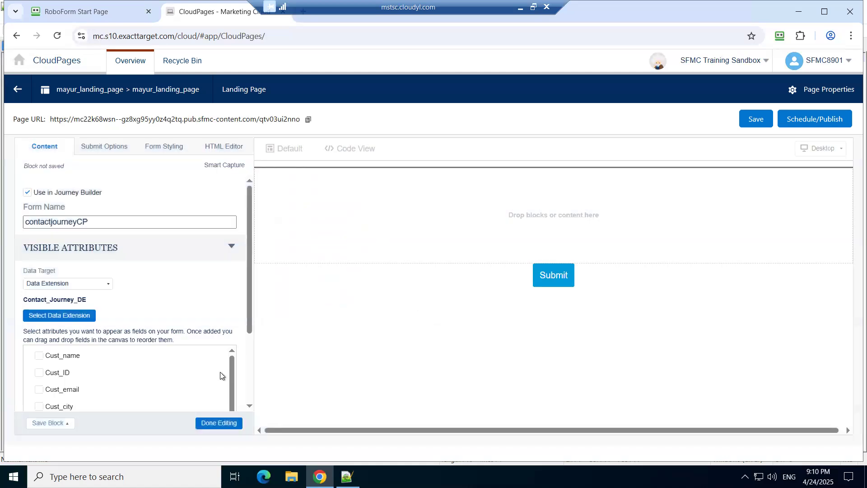
Step: Change the form name to contactjourneyDE and finish editing the Smart Capture block
scroll(221, 373, down, 1)
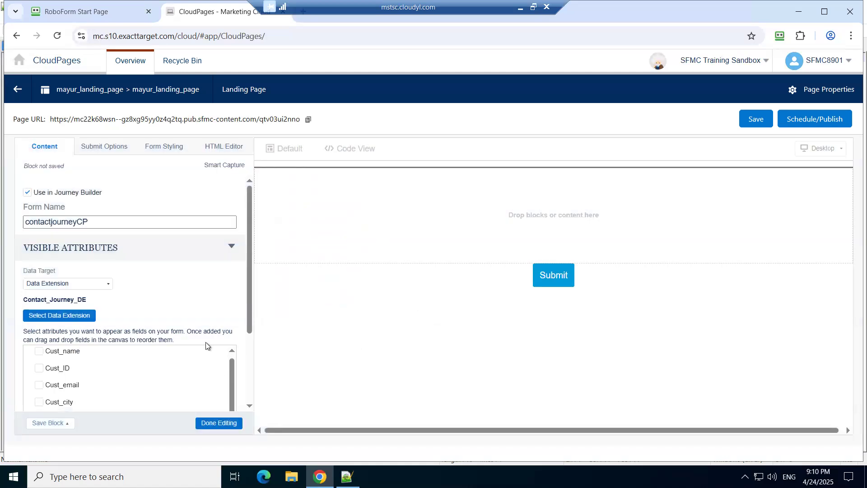
scroll(186, 355, up, 1)
click(119, 224)
key(BackSpace)
key(BackSpace)
text(DE)
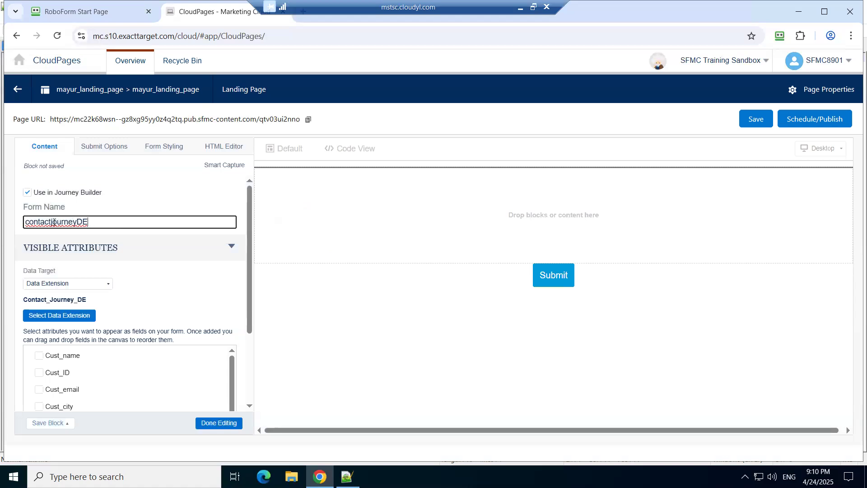
click(213, 423)
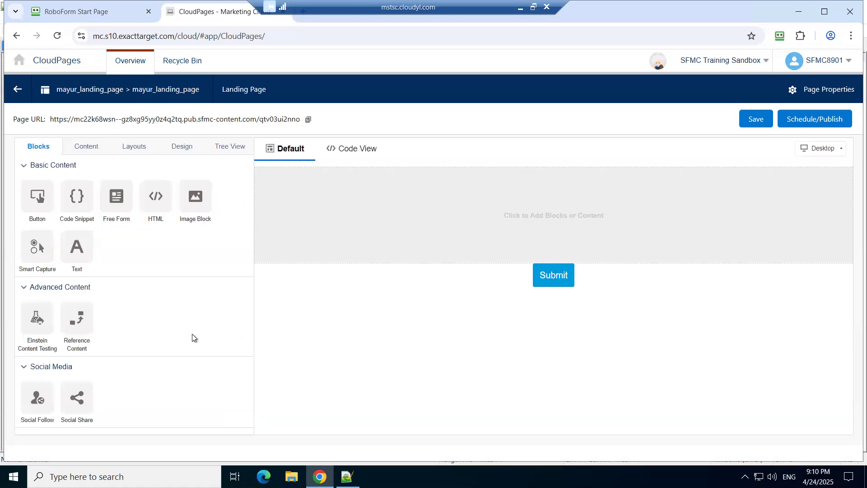
Step: Add Cust_name, Cust_ID, Cust_email, Cust_city and Cust_DOB as visible form fields and finish editing the Smart Capture block
click(408, 197)
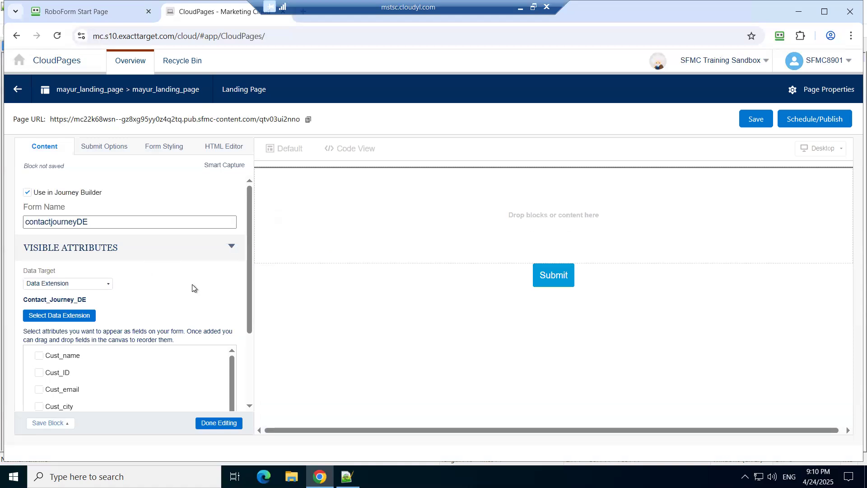
scroll(193, 288, down, 2)
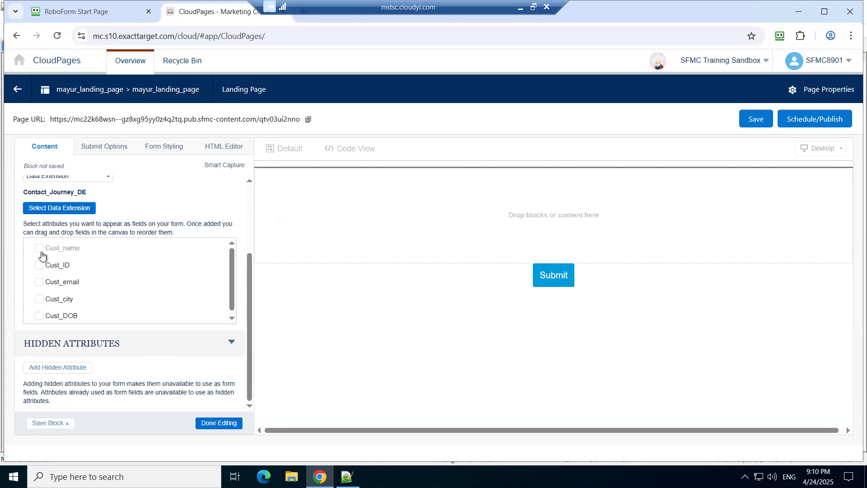
drag(42, 255, 341, 216)
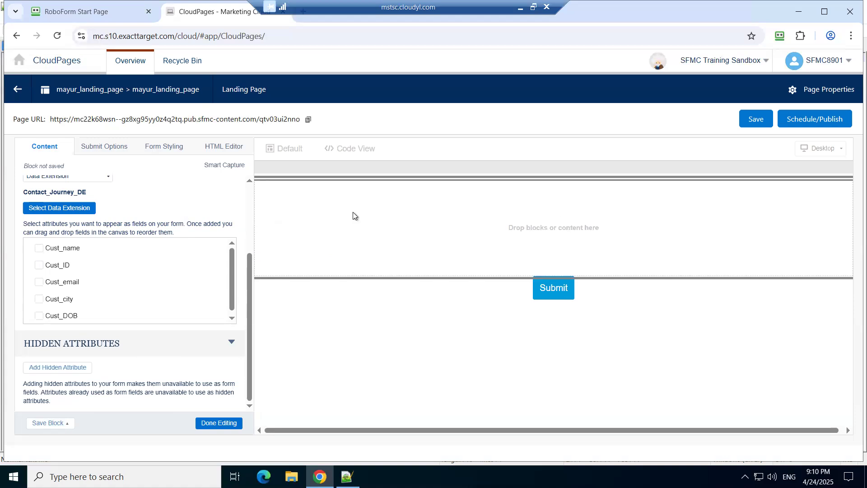
click(66, 253)
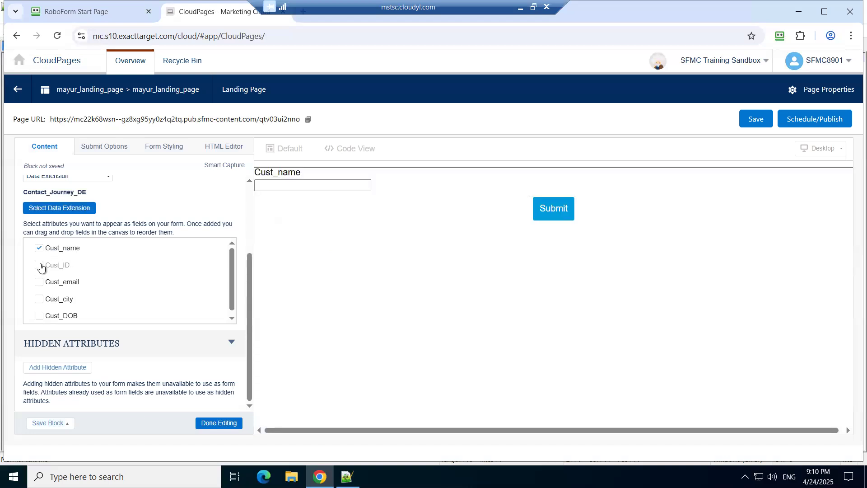
click(39, 267)
click(39, 282)
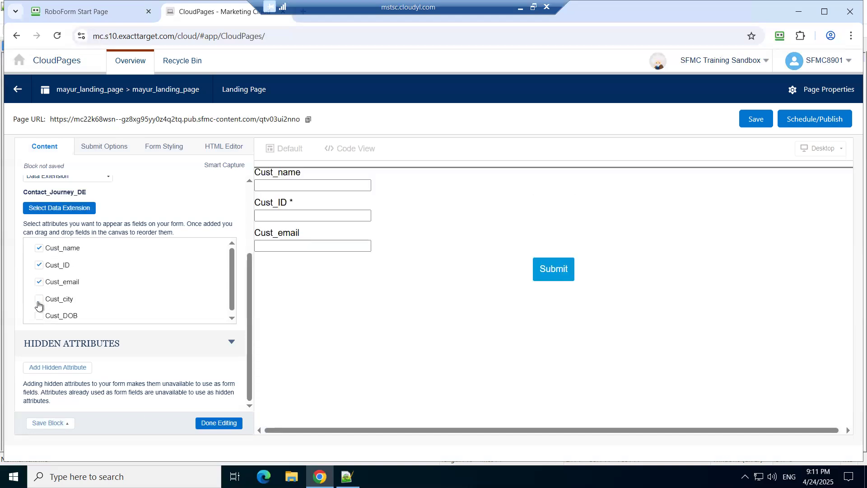
click(39, 299)
click(39, 317)
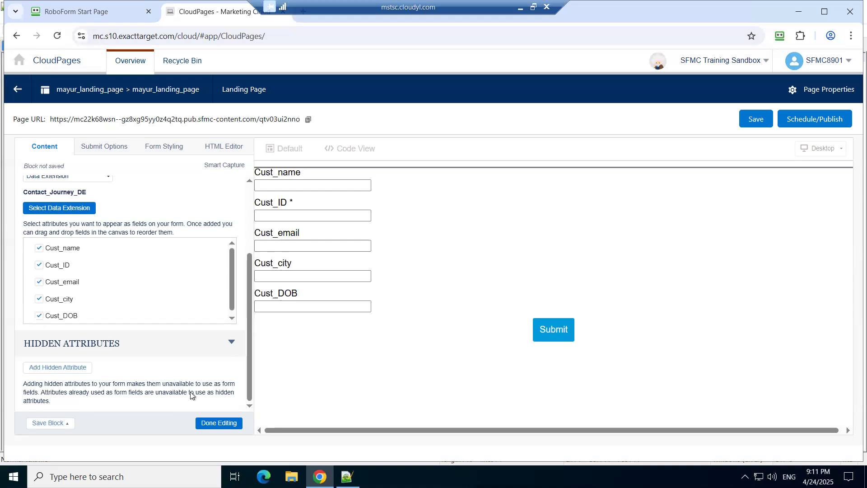
click(214, 424)
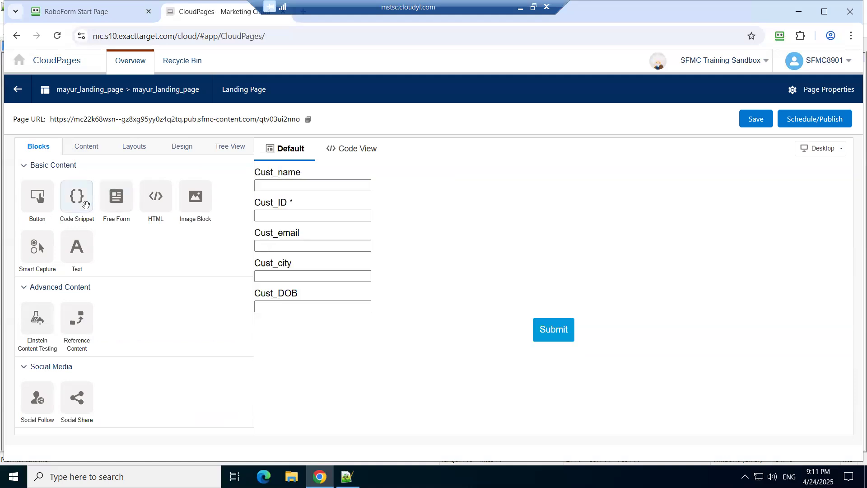
Step: Examine the HTML code of the Cust_name, Cust_ID, Cust_email and Cust_city form fields one after another
click(89, 152)
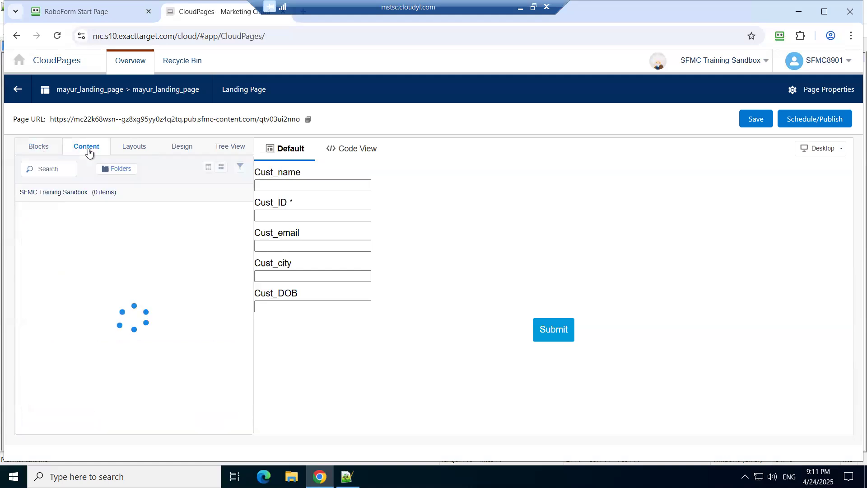
click(37, 150)
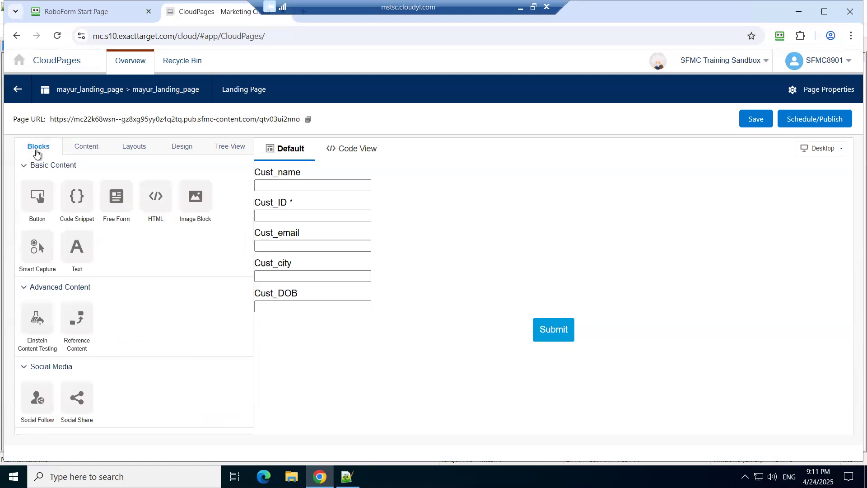
click(321, 211)
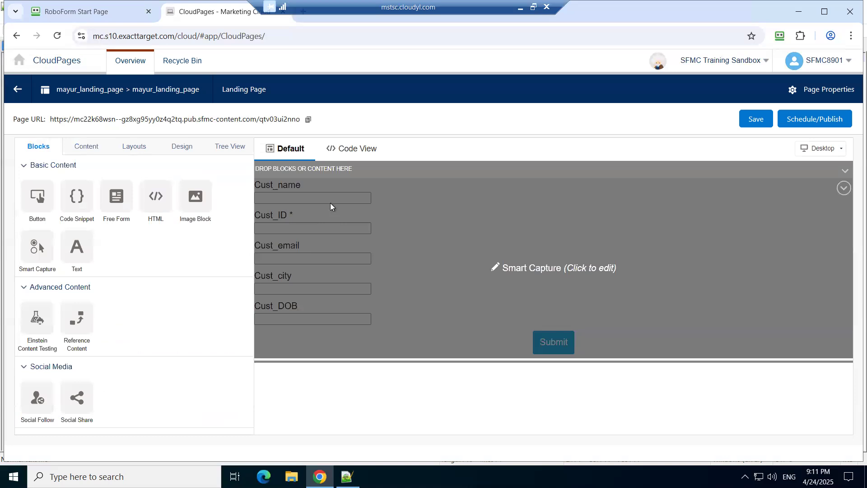
click(353, 188)
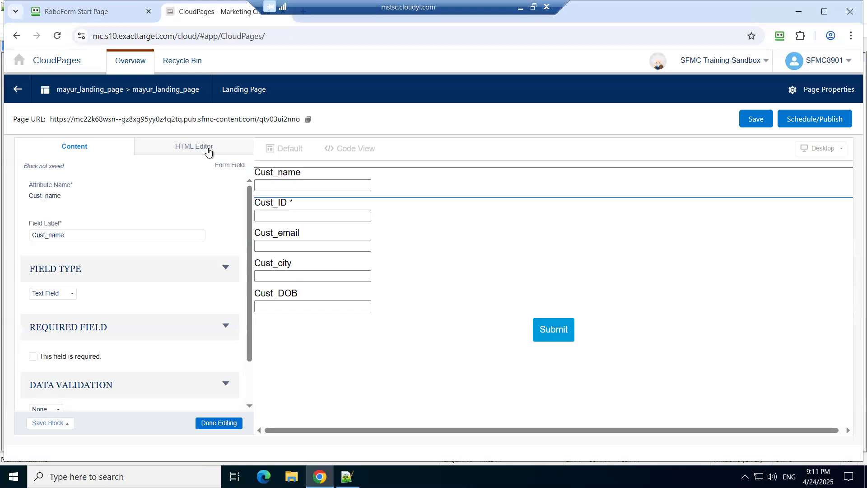
click(207, 151)
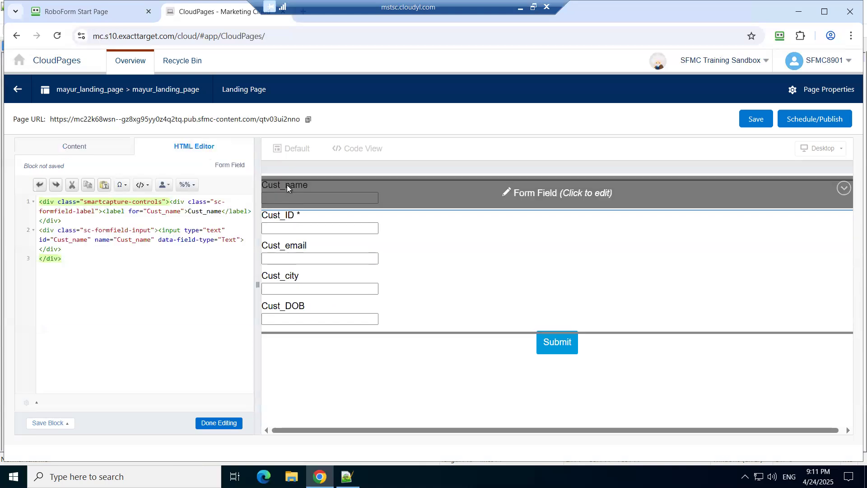
click(311, 229)
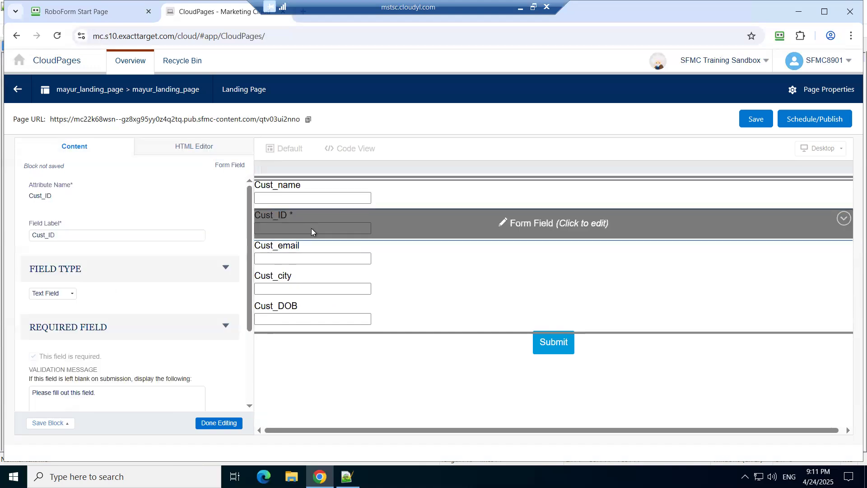
click(192, 149)
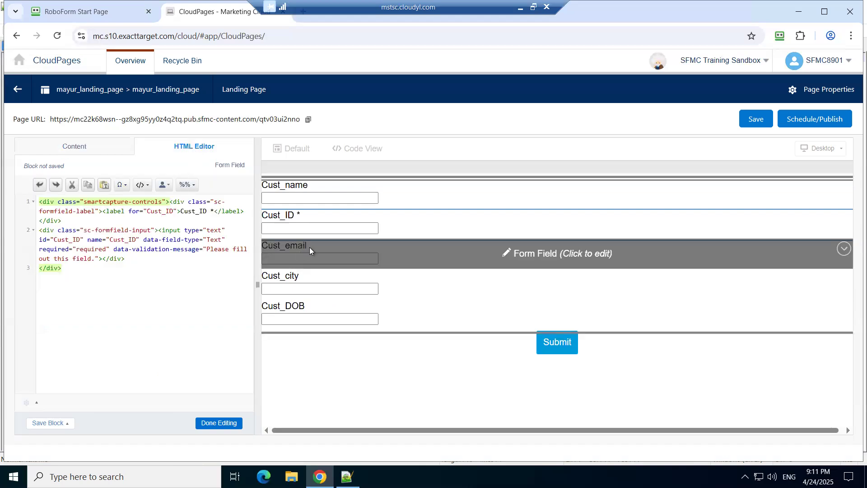
click(310, 248)
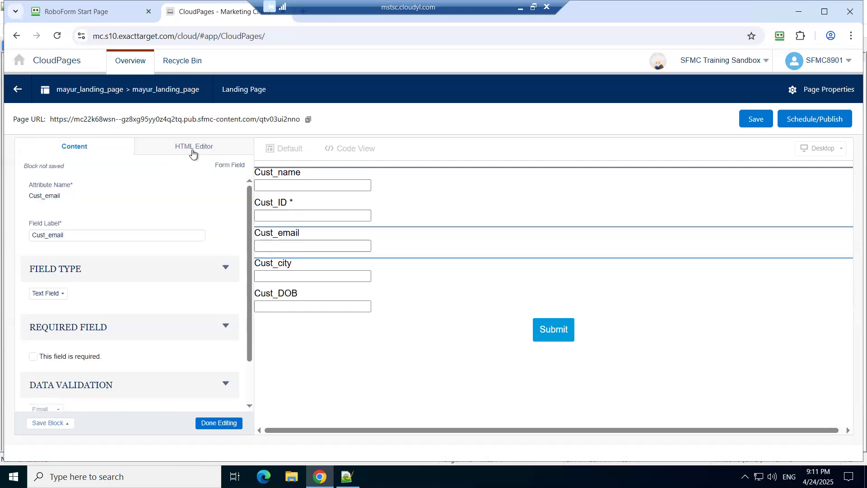
click(193, 153)
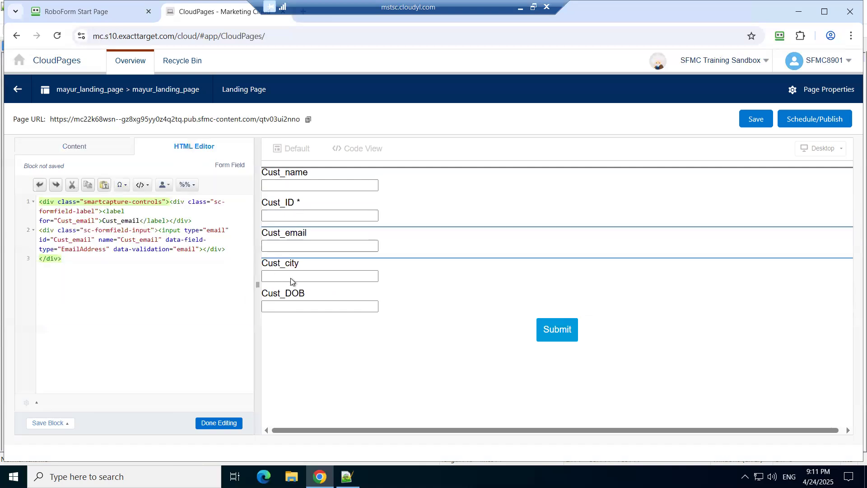
click(303, 278)
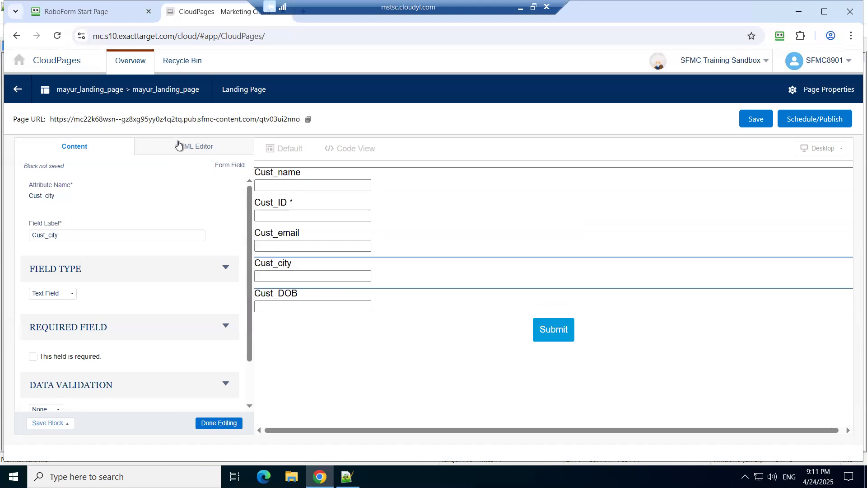
click(179, 145)
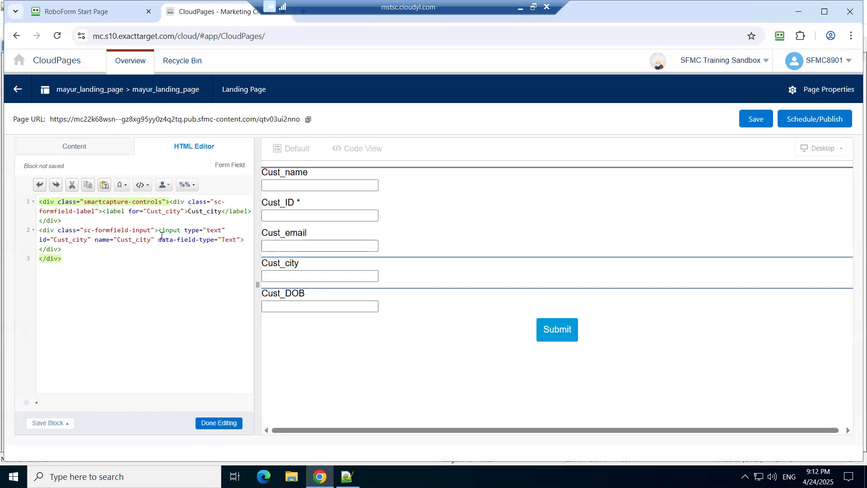
click(156, 231)
text(>)
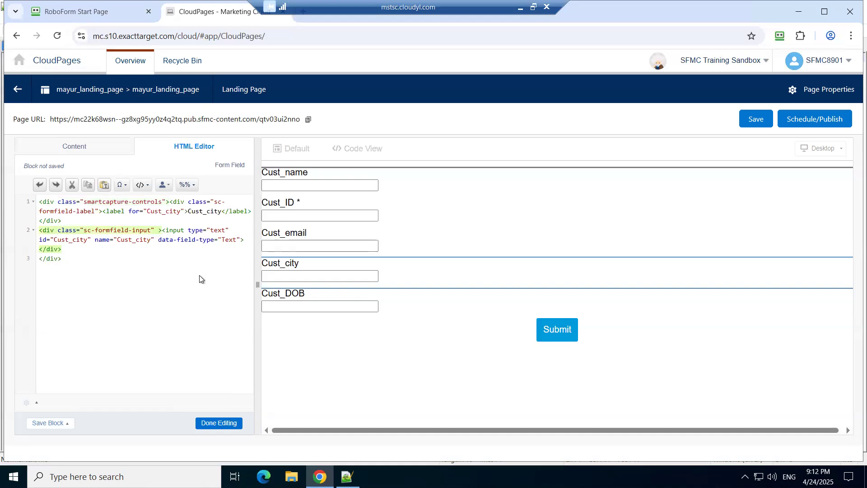
key(BackSpace)
click(223, 428)
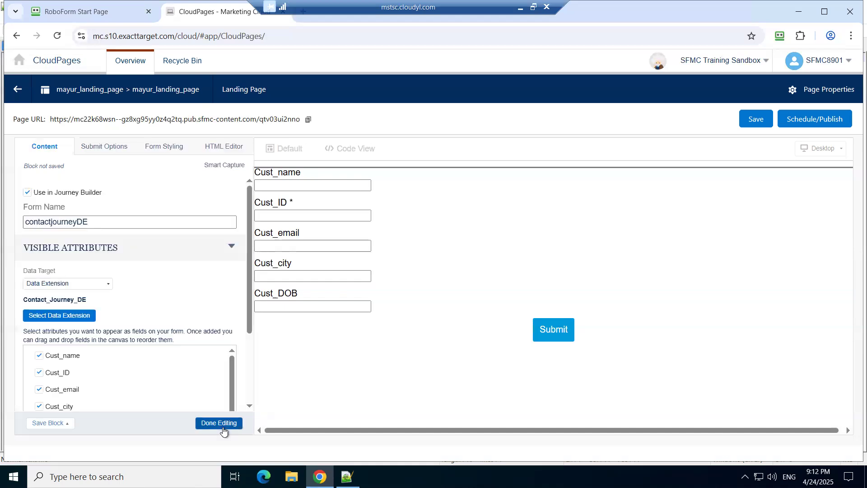
Step: Read through the Smart Capture block's full HTML code, including its styles and script, and close the block's editing
scroll(190, 312, down, 3)
scroll(190, 312, up, 3)
click(222, 148)
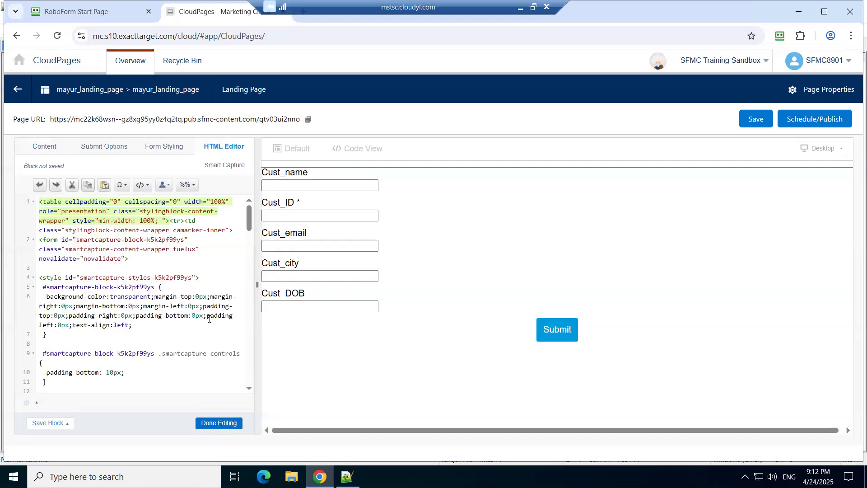
scroll(209, 319, down, 10)
scroll(209, 319, down, 5)
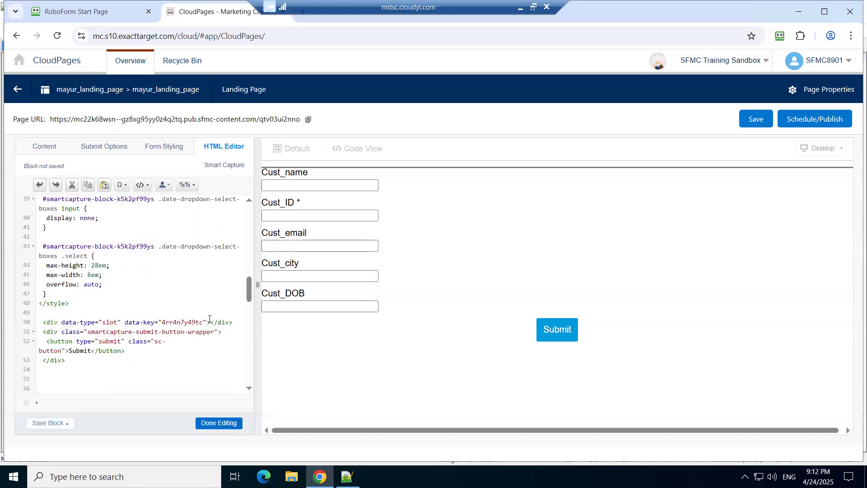
scroll(210, 319, down, 1)
scroll(209, 319, down, 5)
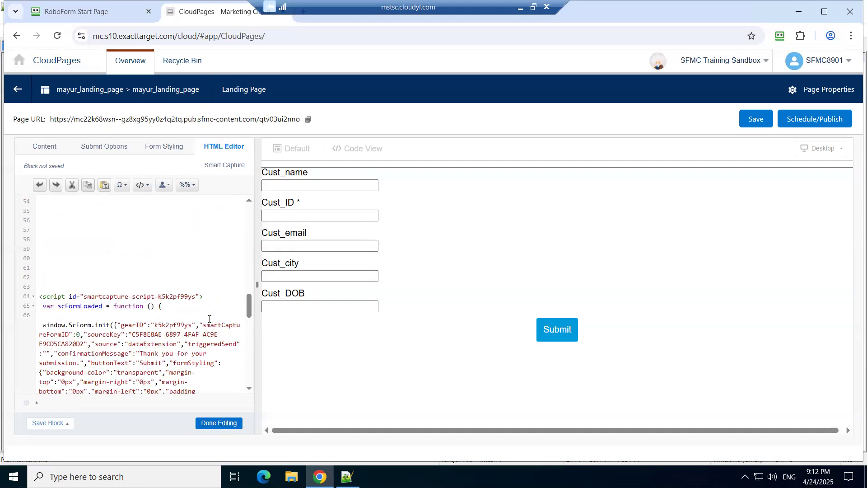
scroll(210, 319, down, 2)
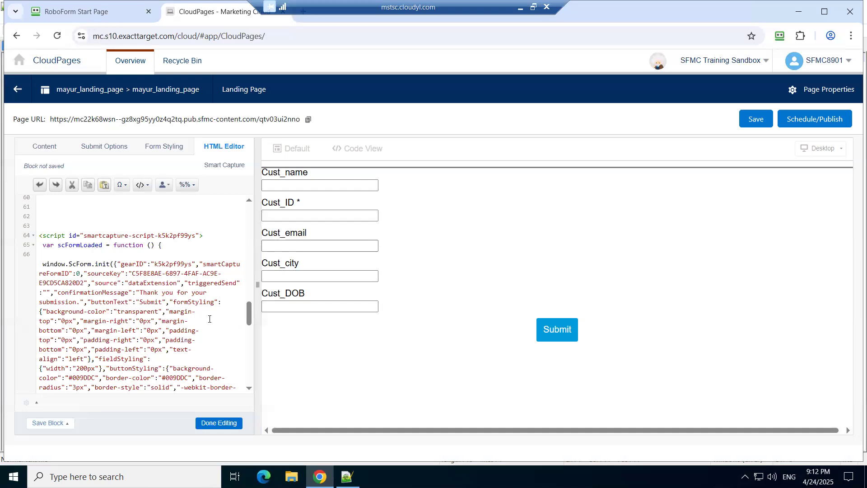
scroll(209, 319, down, 6)
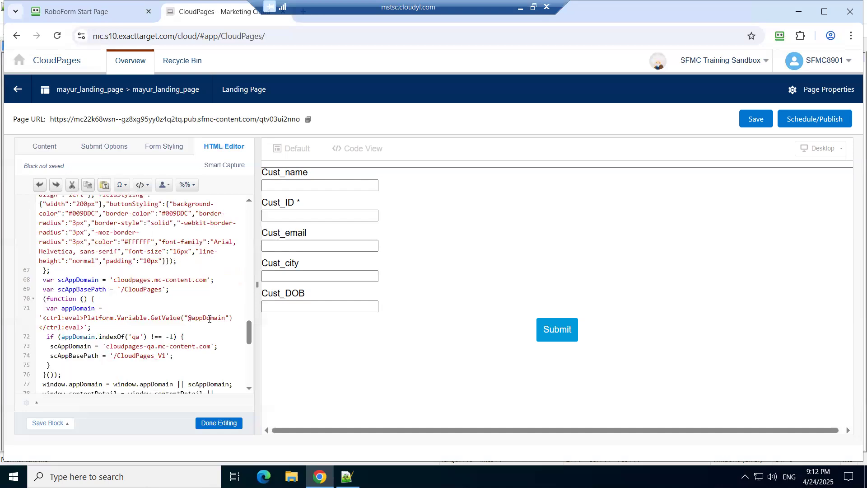
scroll(210, 319, down, 6)
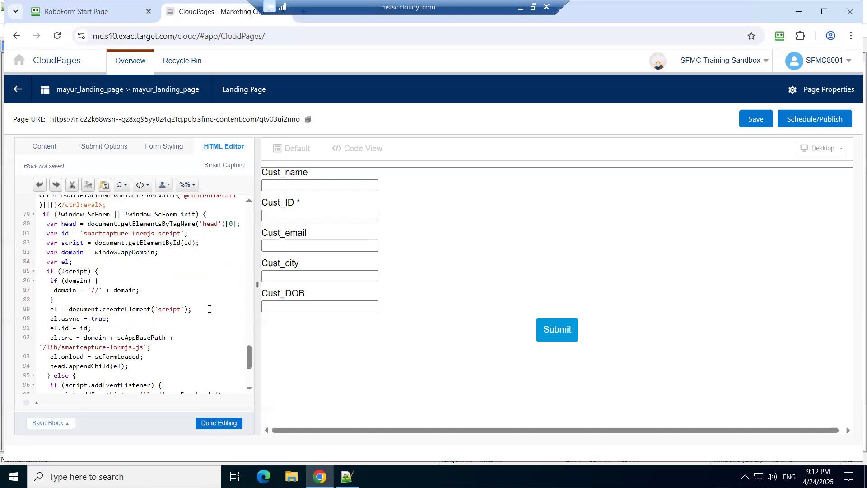
scroll(209, 309, down, 4)
scroll(209, 309, up, 20)
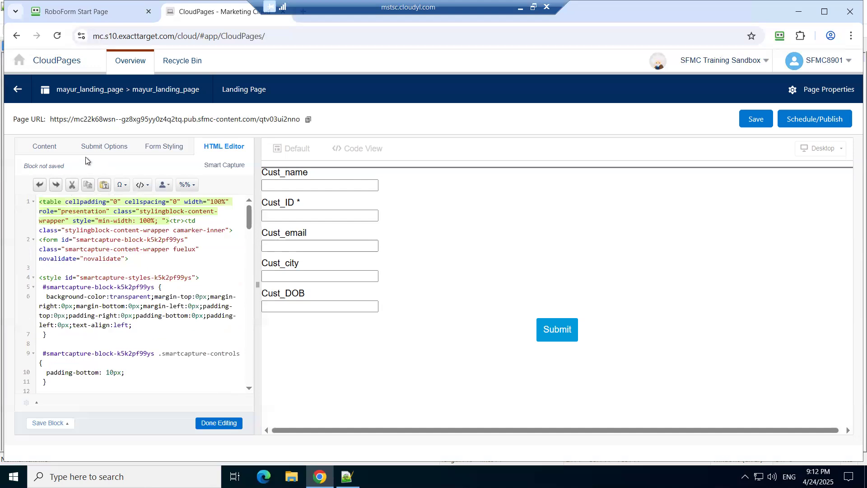
click(52, 152)
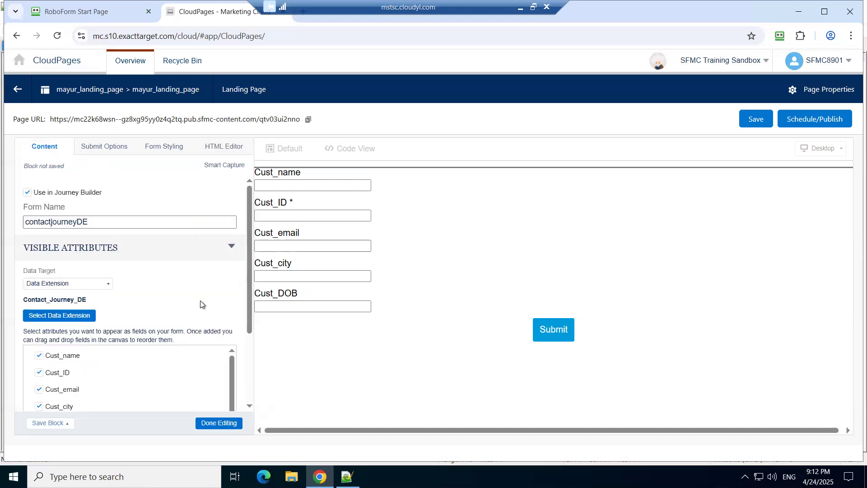
click(221, 423)
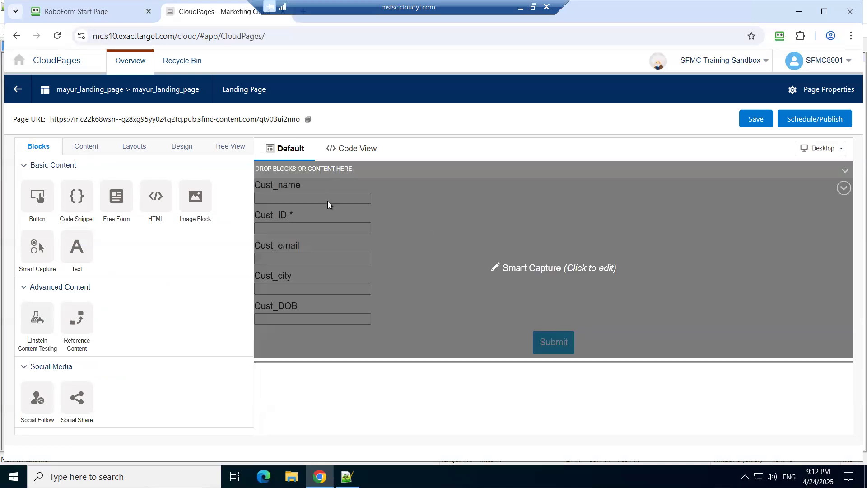
Step: Review the Cust_name field's label, field type, required and data validation settings, and open its HTML code
click(327, 202)
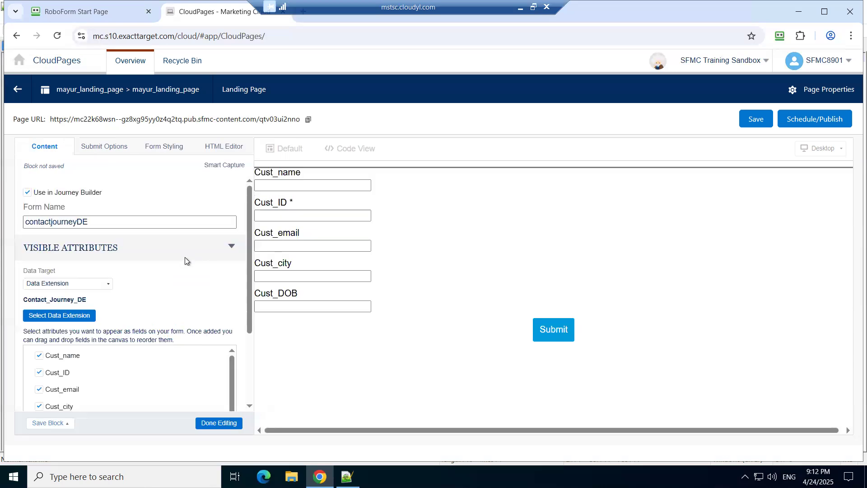
click(310, 184)
scroll(180, 297, down, 1)
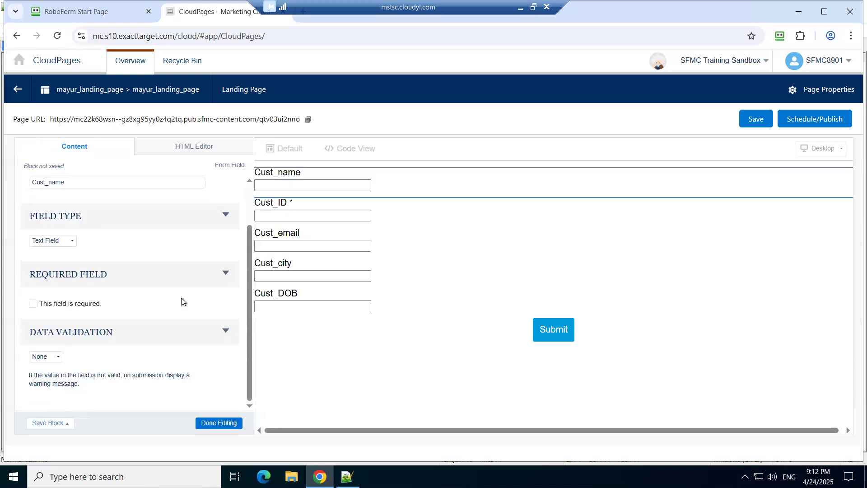
scroll(181, 302, up, 1)
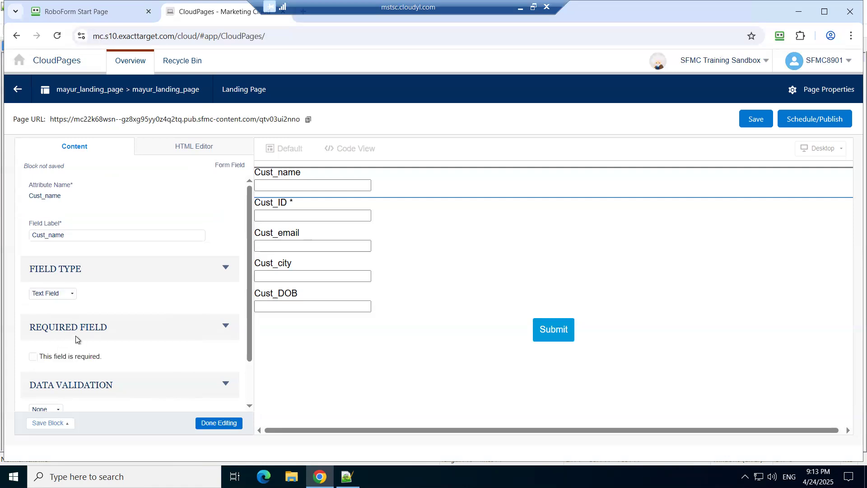
scroll(118, 357, down, 2)
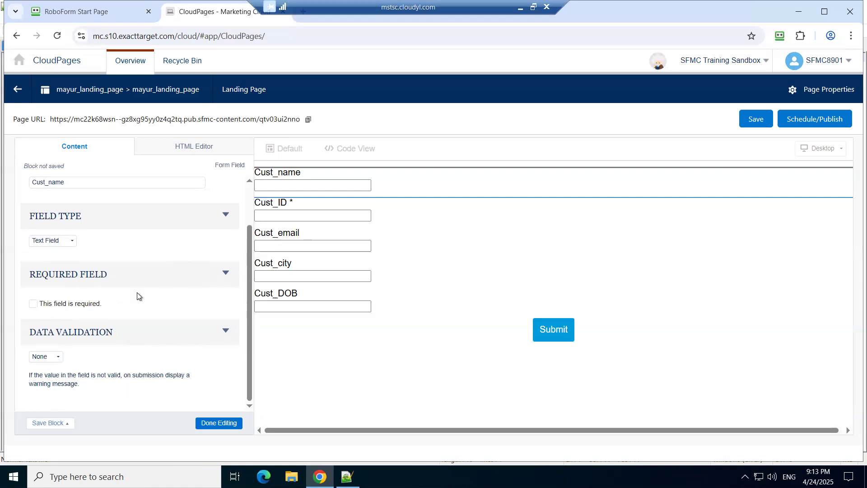
scroll(138, 293, up, 2)
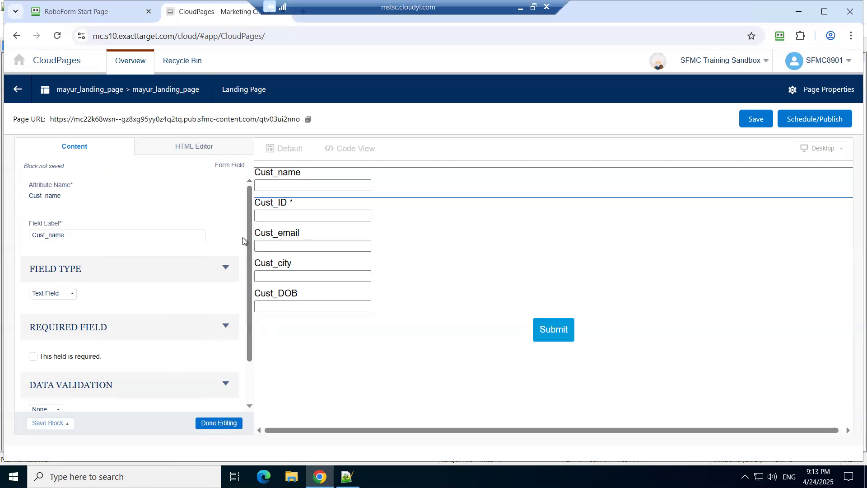
click(196, 148)
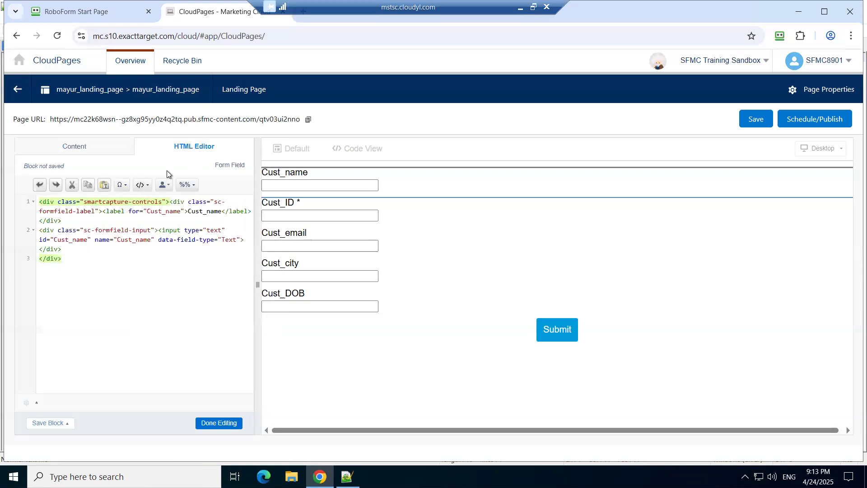
Step: Insert a blank line before the sc-formfield-input element in the Cust_name field's HTML code and finish editing the field
click(88, 219)
key(Return)
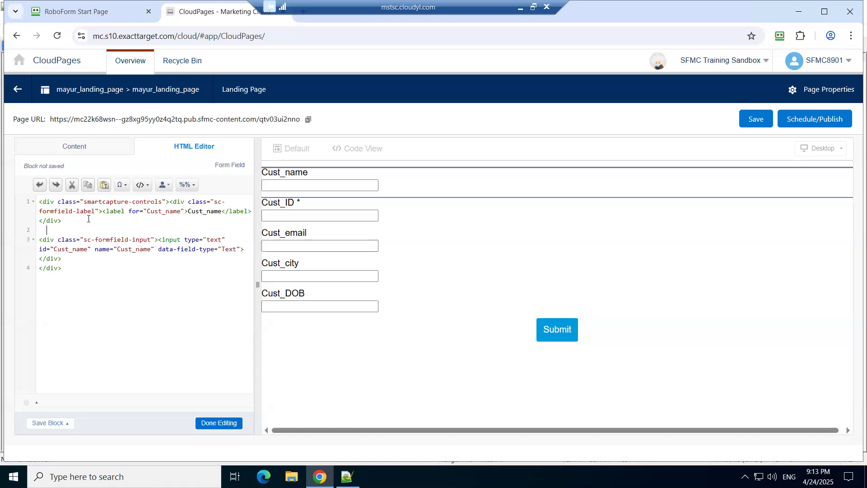
click(212, 428)
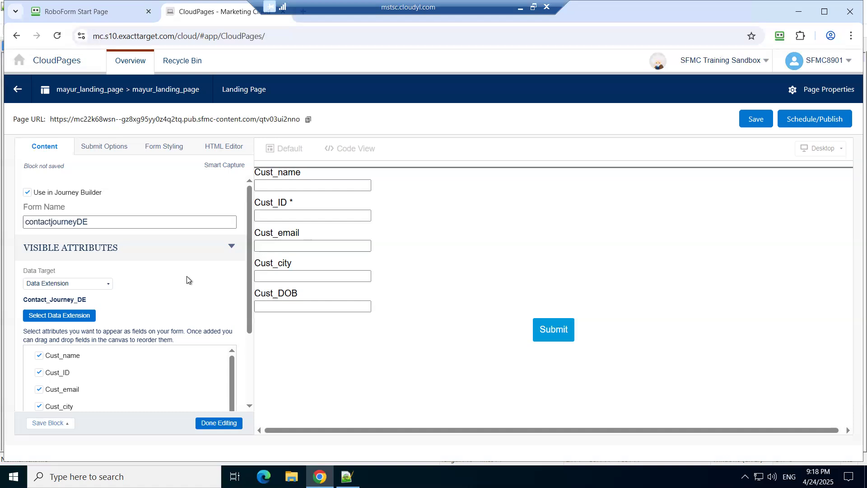
Step: Reopen the Cust_name field's HTML code and inspect its sc-formfield-input element
click(301, 181)
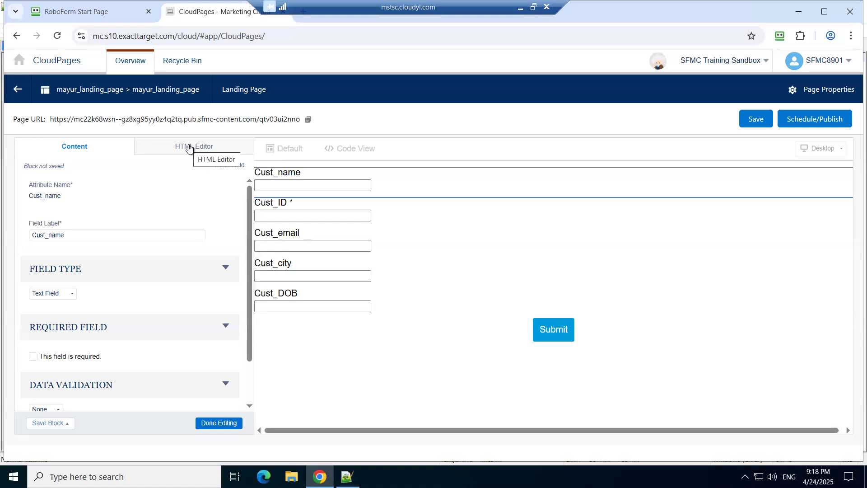
click(189, 147)
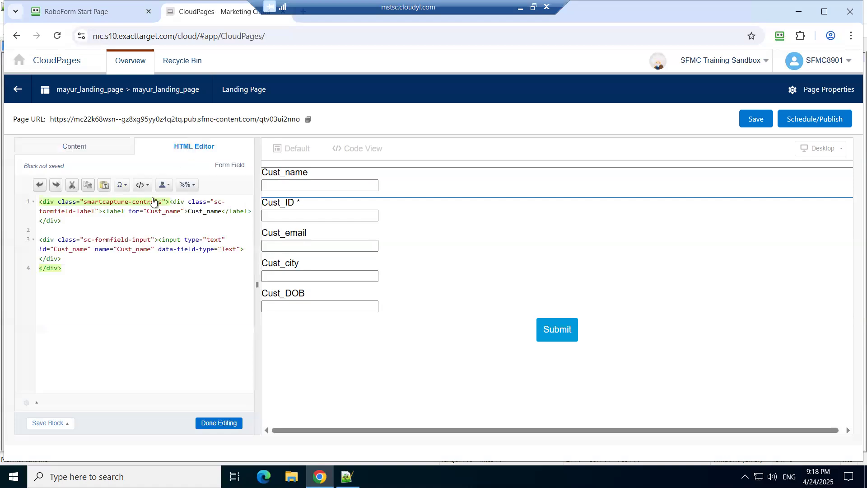
click(154, 240)
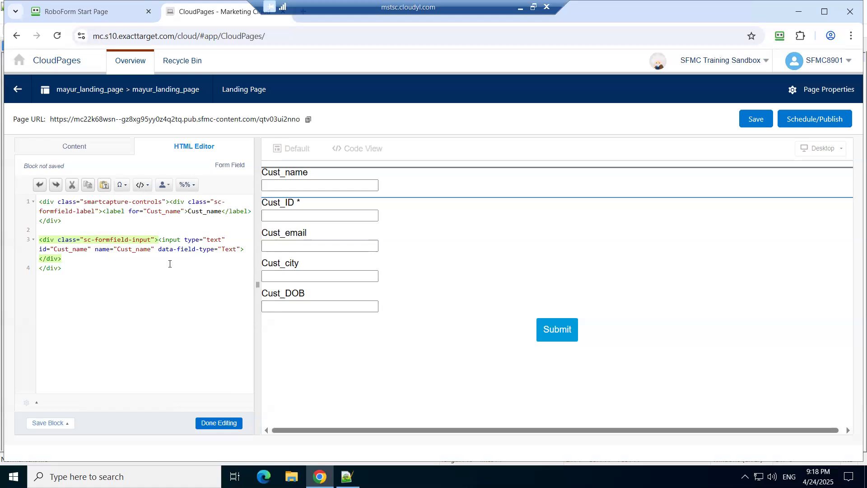
Step: Save the landing page and publish it immediately
click(753, 123)
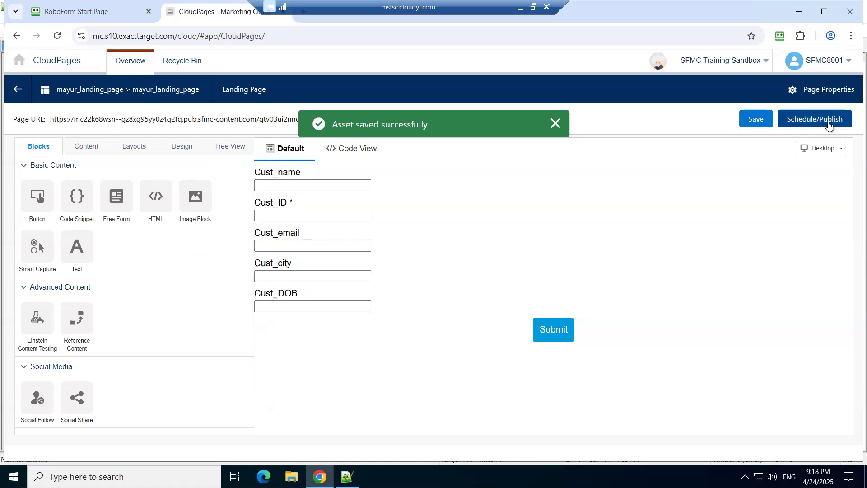
click(828, 121)
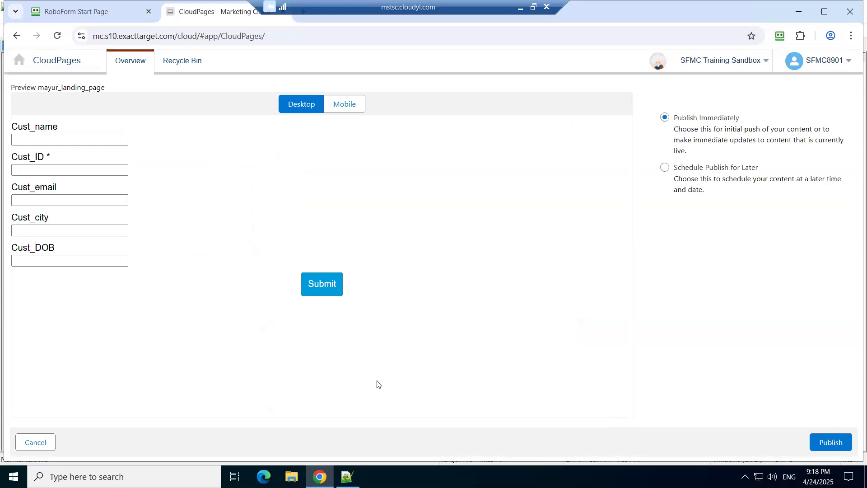
click(831, 443)
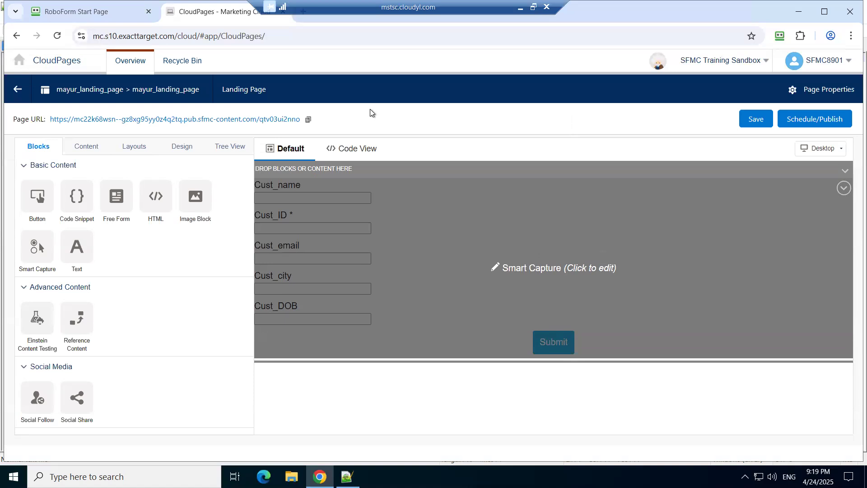
Step: Review the Smart Capture block's form styling options for block areas and form fields, and save the page
click(337, 181)
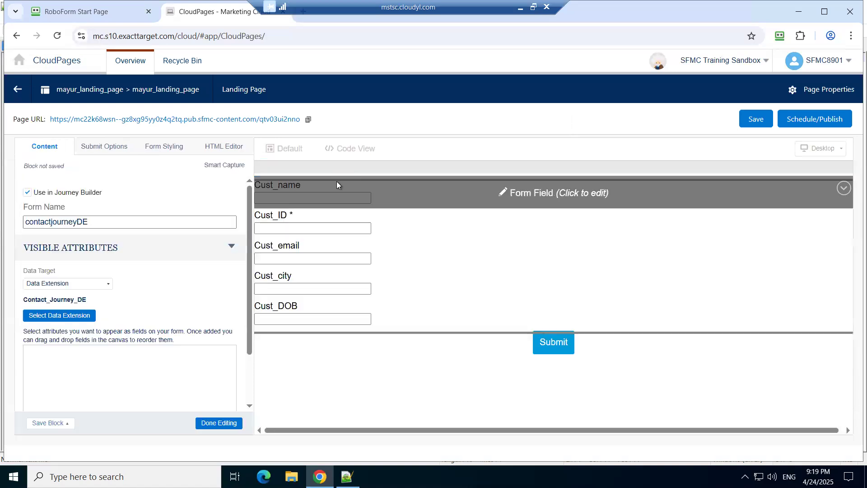
click(164, 147)
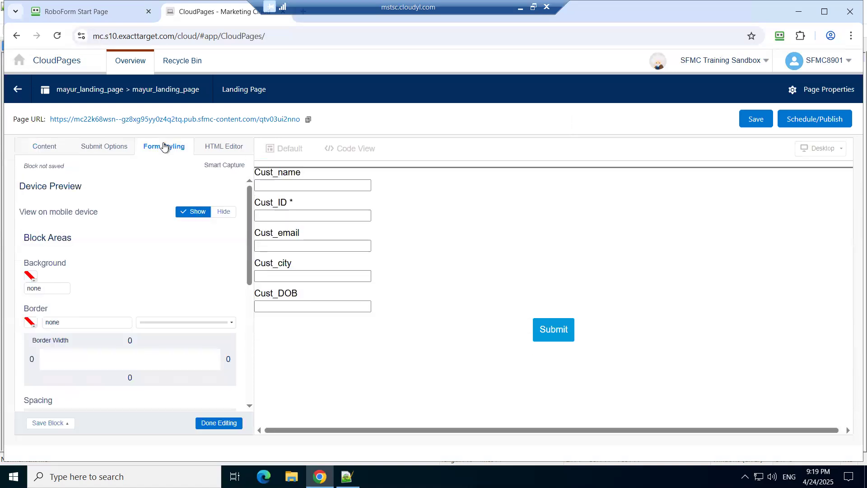
scroll(153, 270, down, 2)
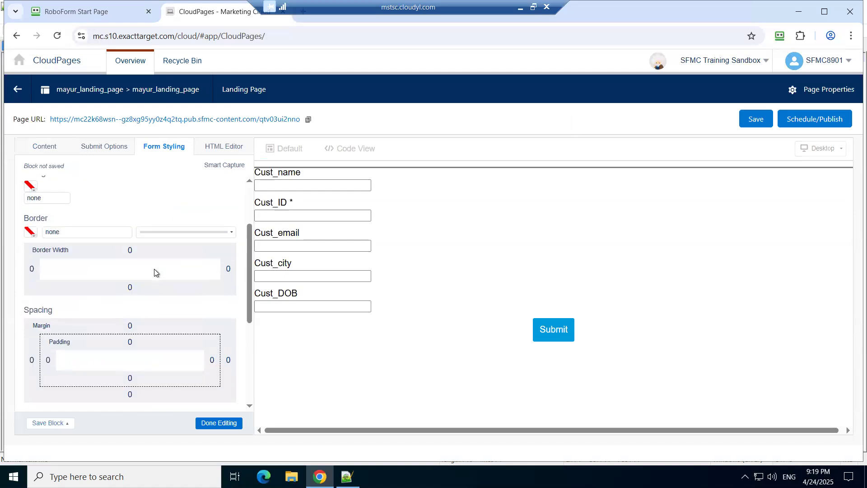
scroll(154, 269, down, 4)
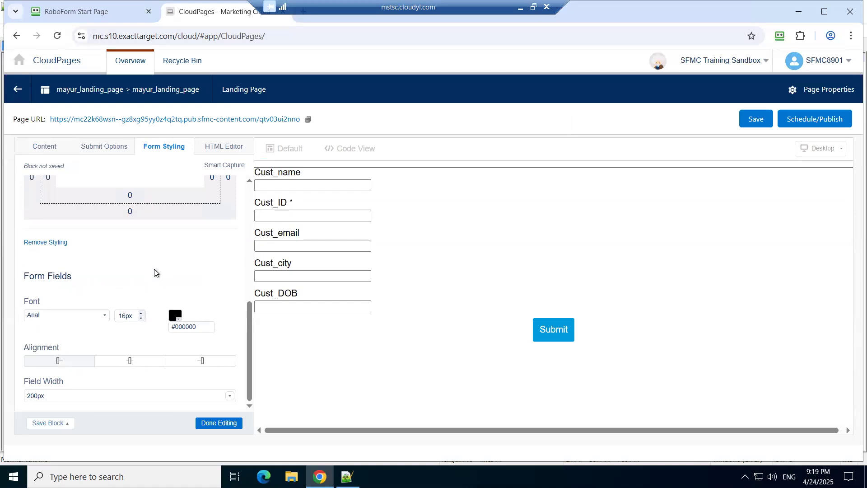
scroll(154, 269, up, 8)
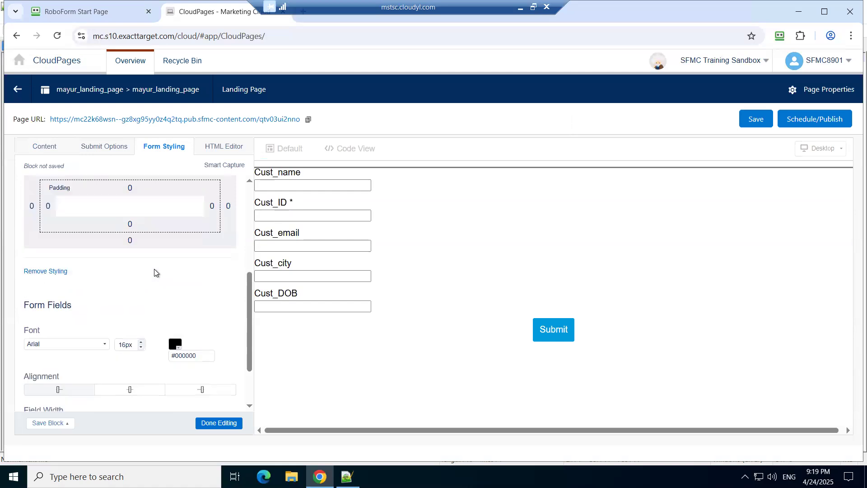
scroll(154, 270, up, 1)
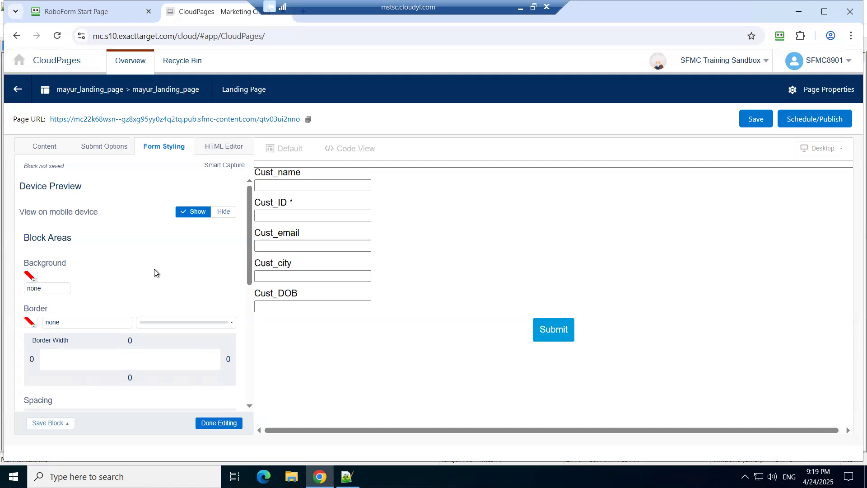
scroll(154, 270, down, 6)
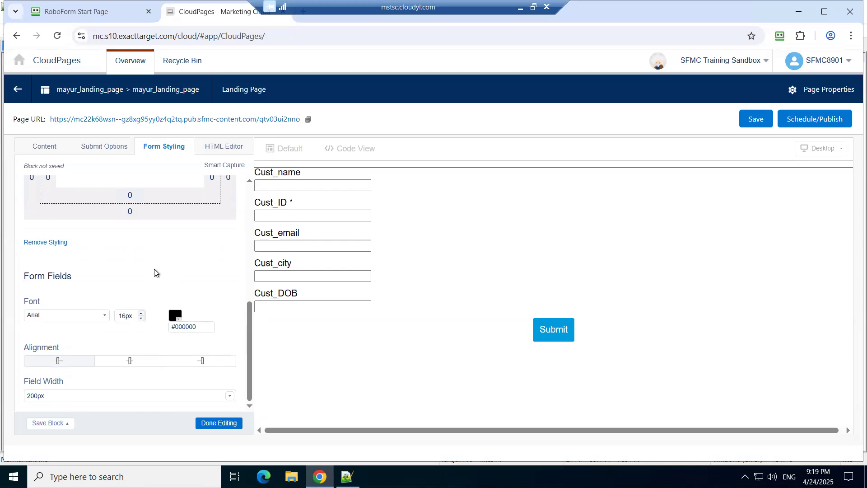
scroll(154, 272, up, 10)
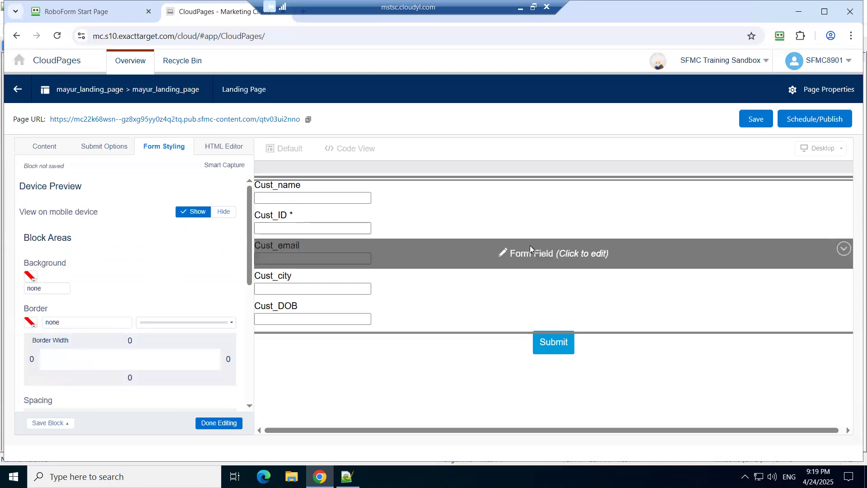
click(753, 122)
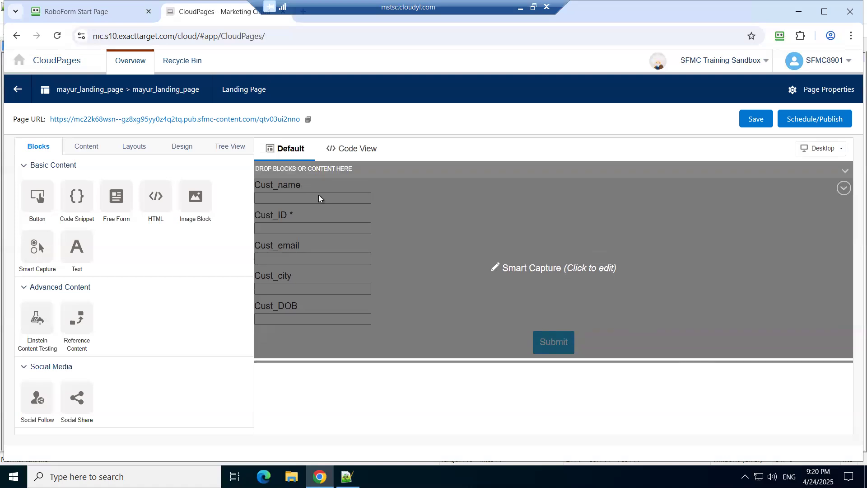
Step: Copy the published landing page's URL and open the live form in a new browser tab
click(318, 195)
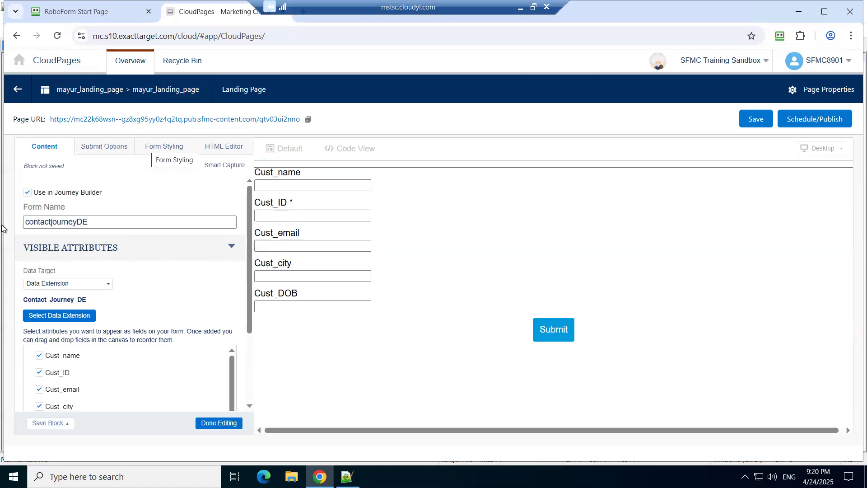
click(308, 120)
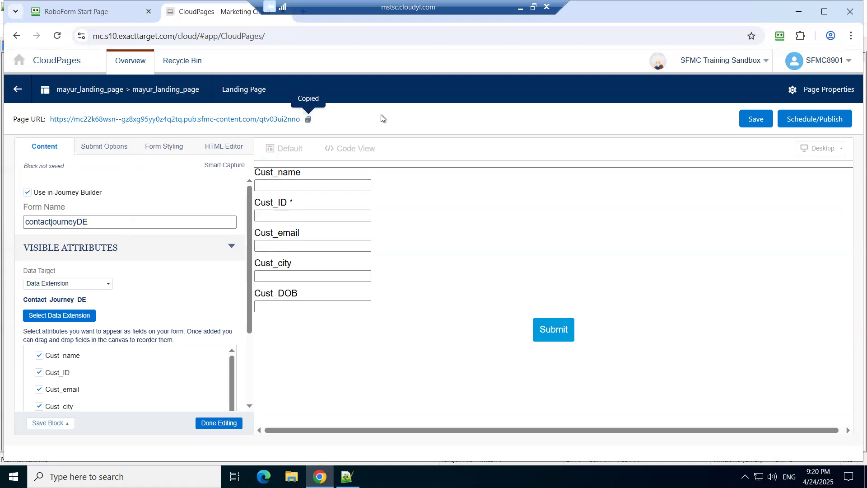
key(ctrl+t)
key(ctrl+v)
key(Return)
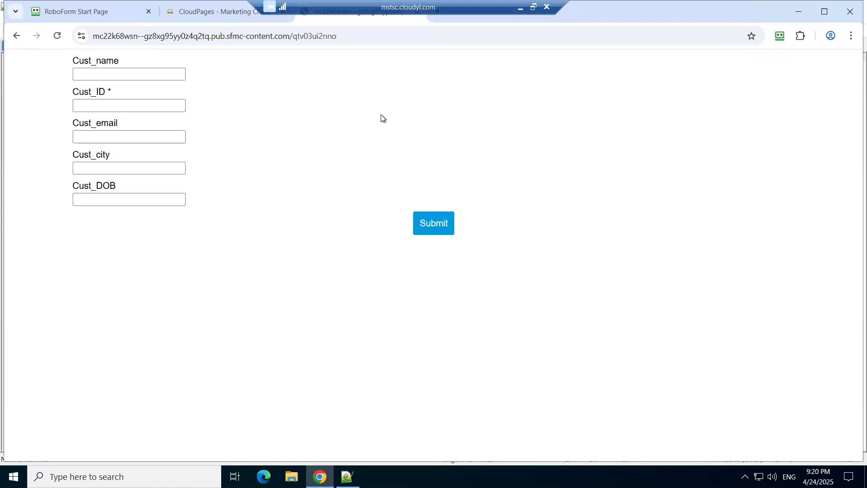
Step: Duplicate the CloudPages browser tab
click(211, 15)
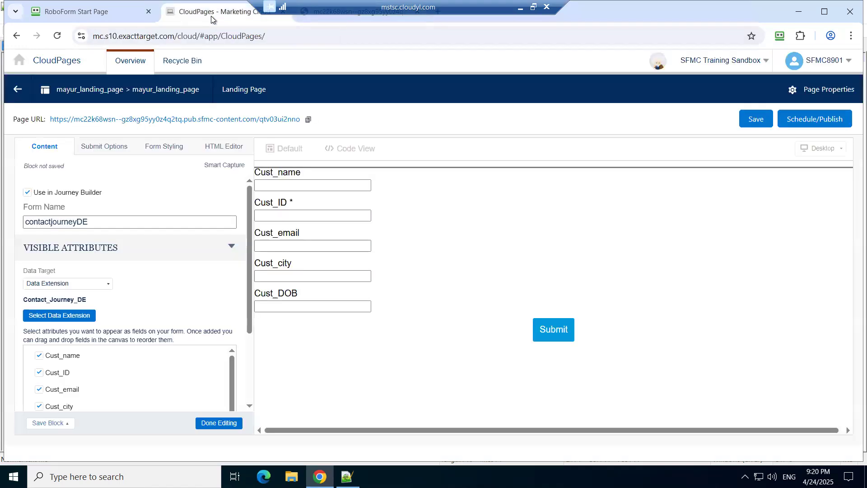
right_click(211, 16)
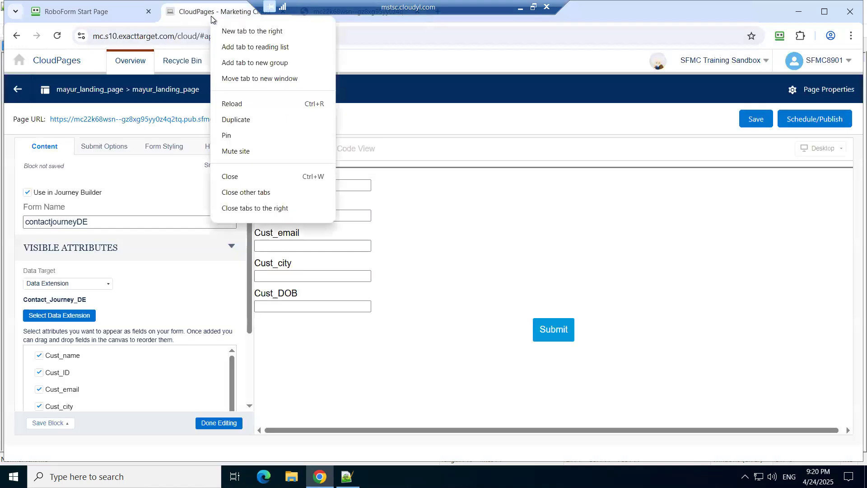
click(264, 120)
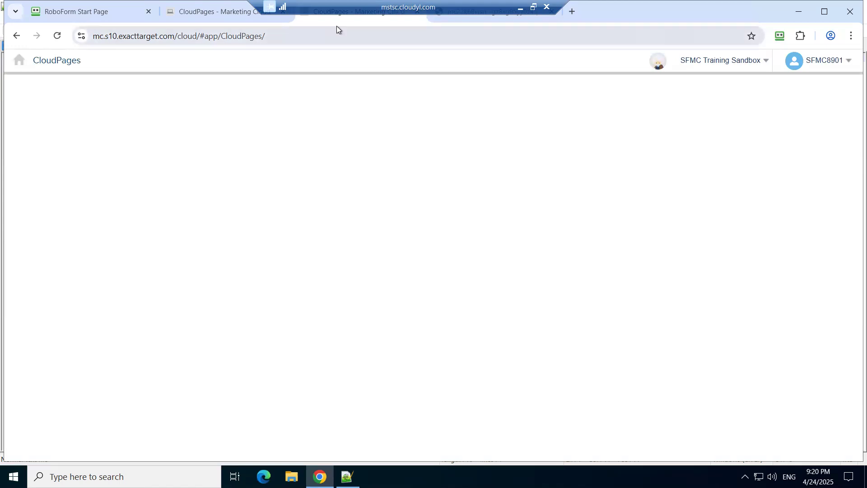
Step: Switch the original CloudPages tab to Contact Builder and open its list of data extensions
click(218, 14)
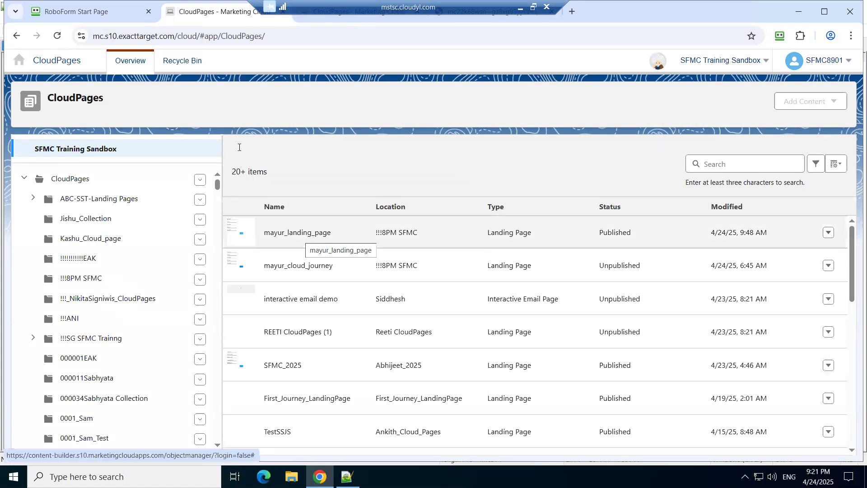
click(19, 60)
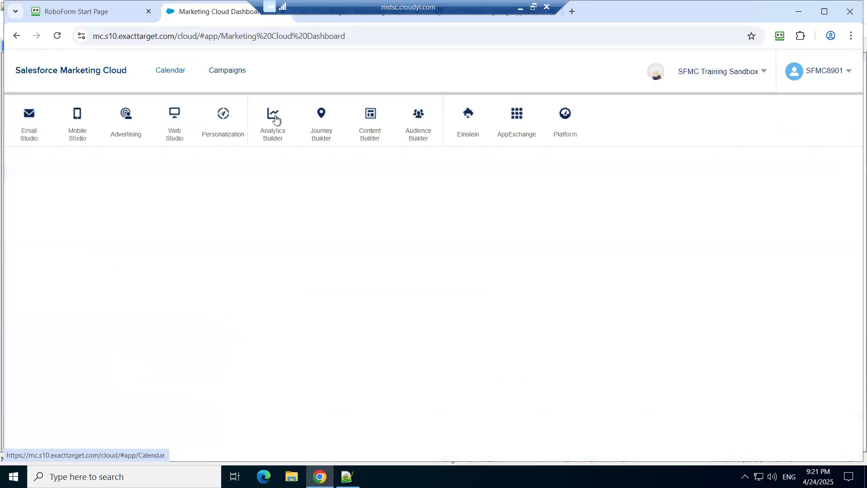
mouse_move(416, 140)
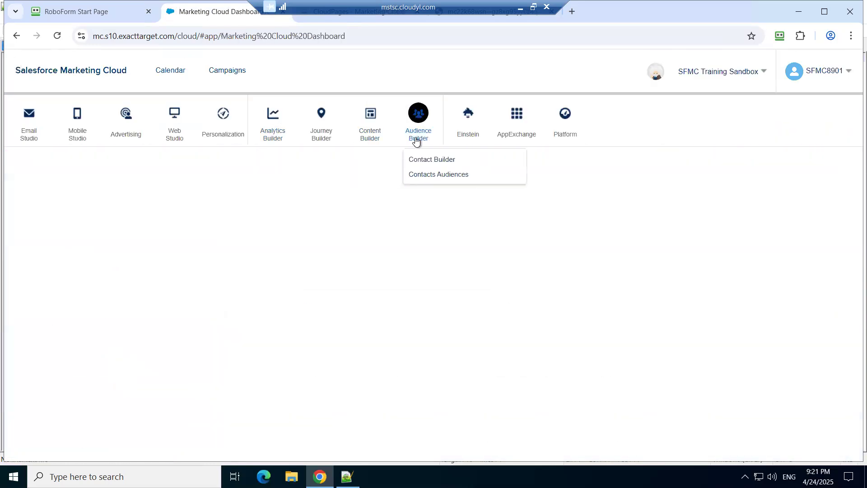
click(421, 160)
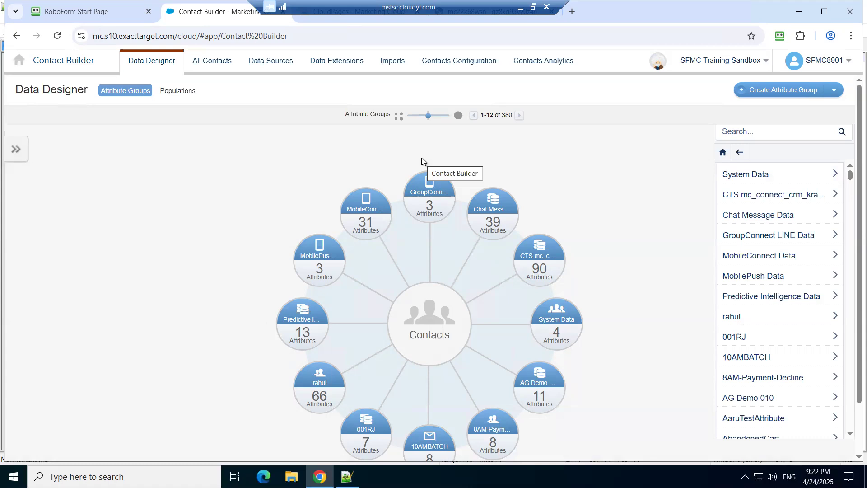
click(329, 64)
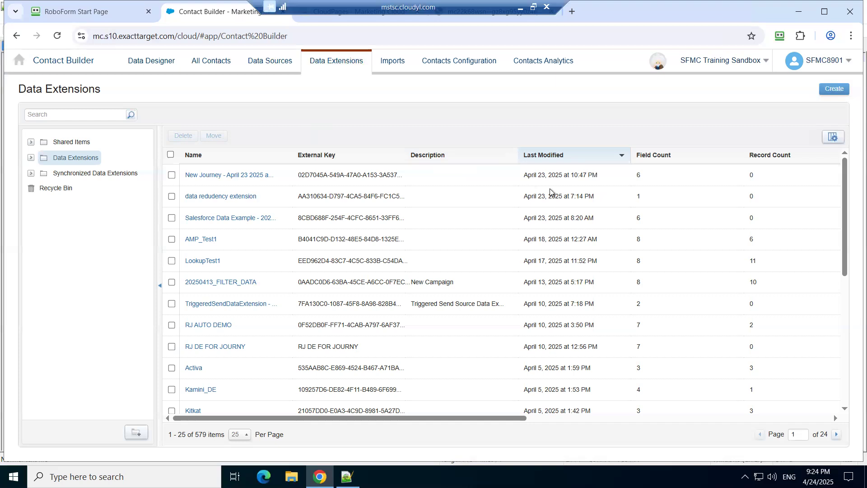
click(773, 477)
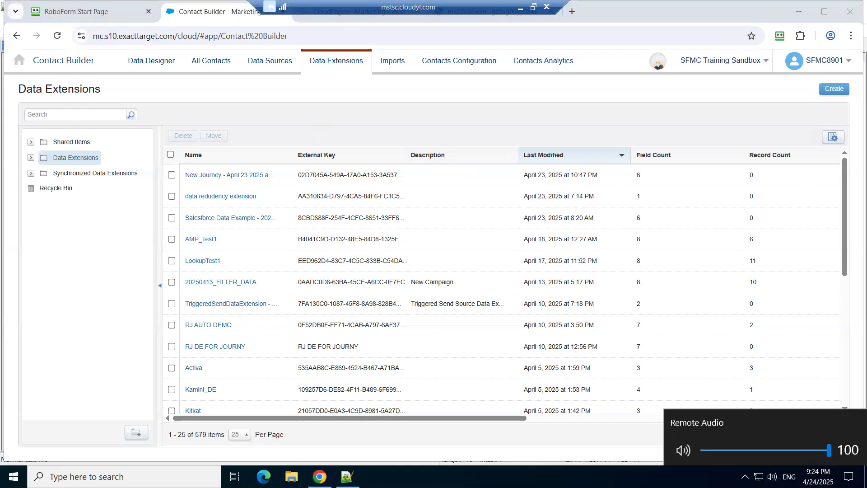
click(596, 85)
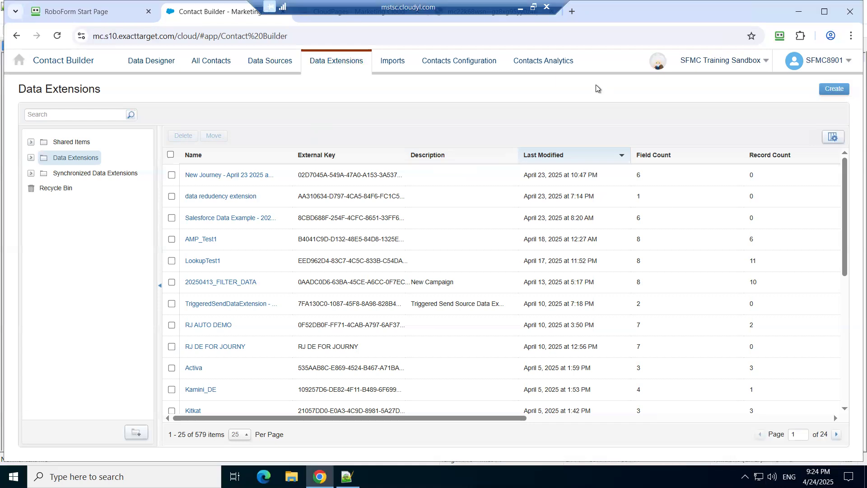
Step: Look over the page editor, the live form and Contact Builder's data extensions, ending on the live form
key(ctrl+Tab)
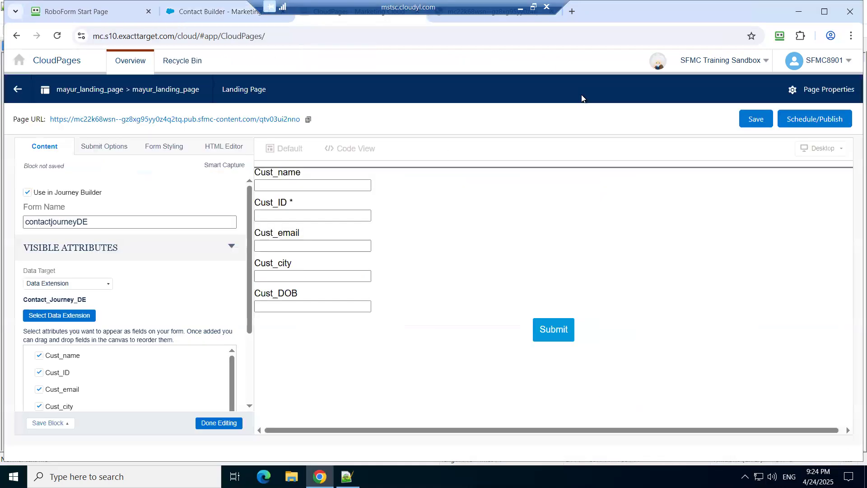
key(ctrl+Tab)
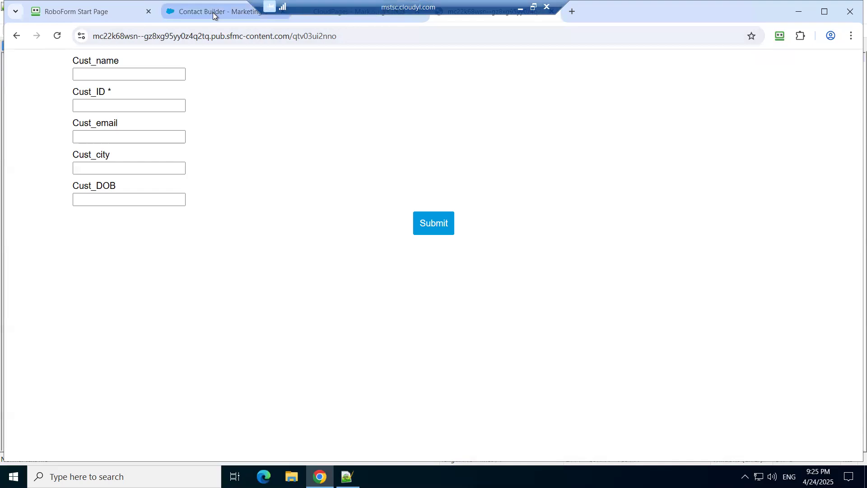
mouse_move(212, 13)
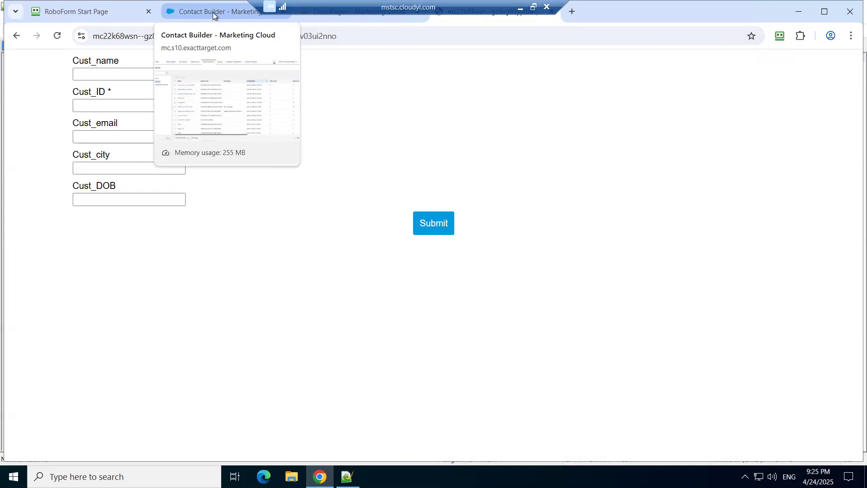
click(213, 12)
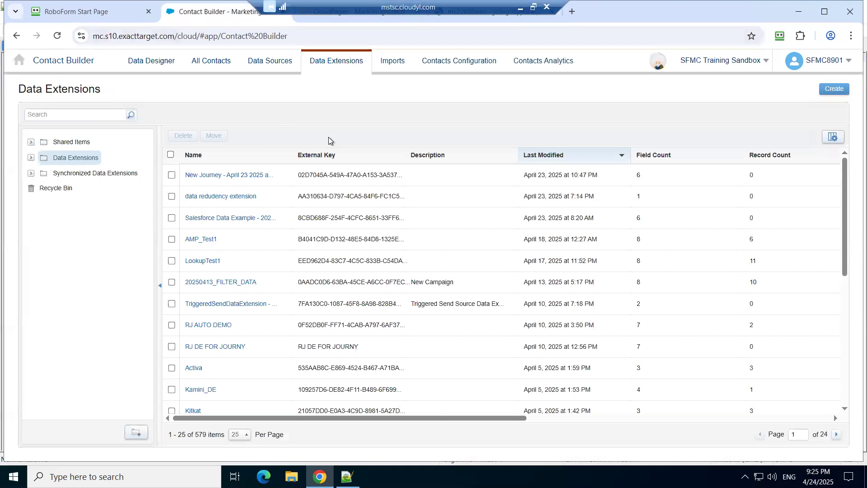
key(ctrl+Tab)
key(ctrl+Tab)
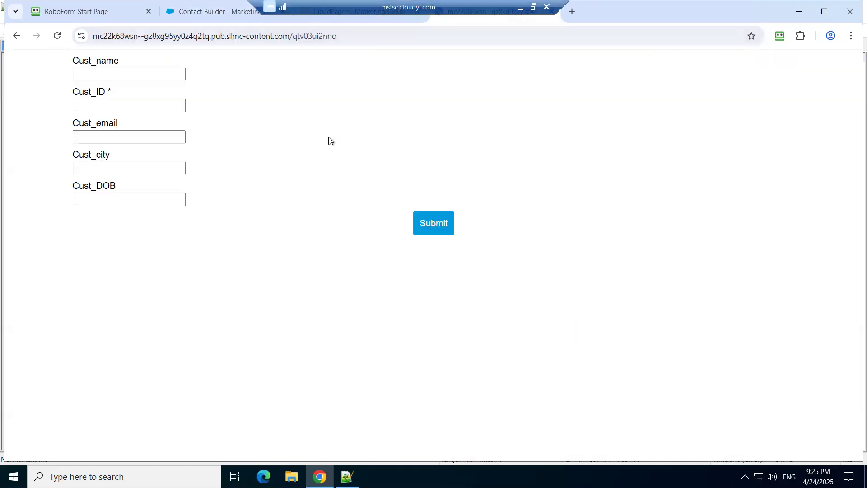
Step: Examine the live form's address and customer fields alongside the list of data extensions in Contact Builder
key(ctrl+Tab)
key(ctrl+Tab)
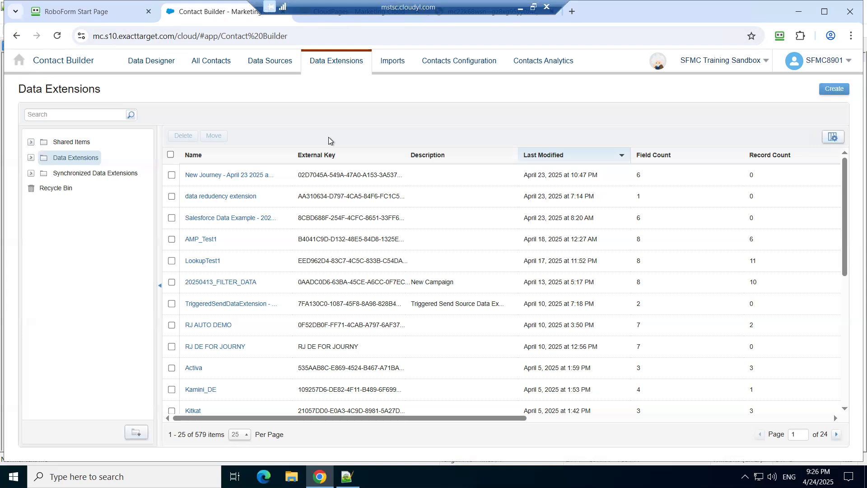
key(ctrl+Tab)
key(ctrl+Tab)
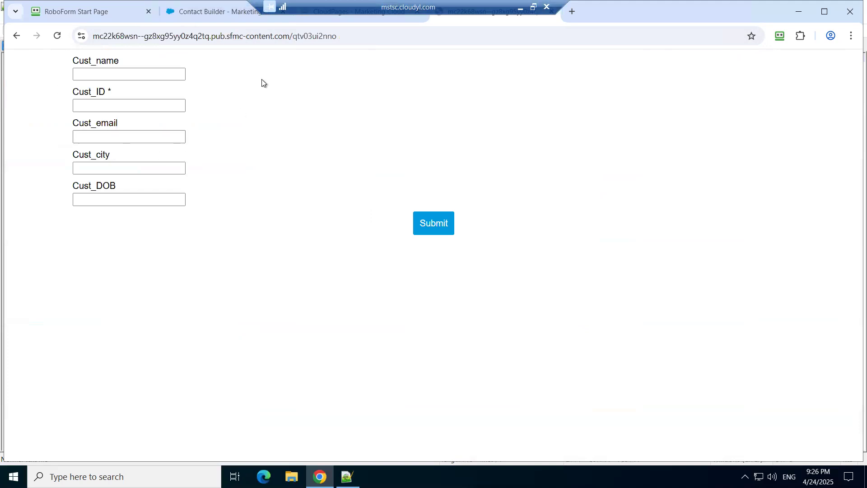
click(246, 36)
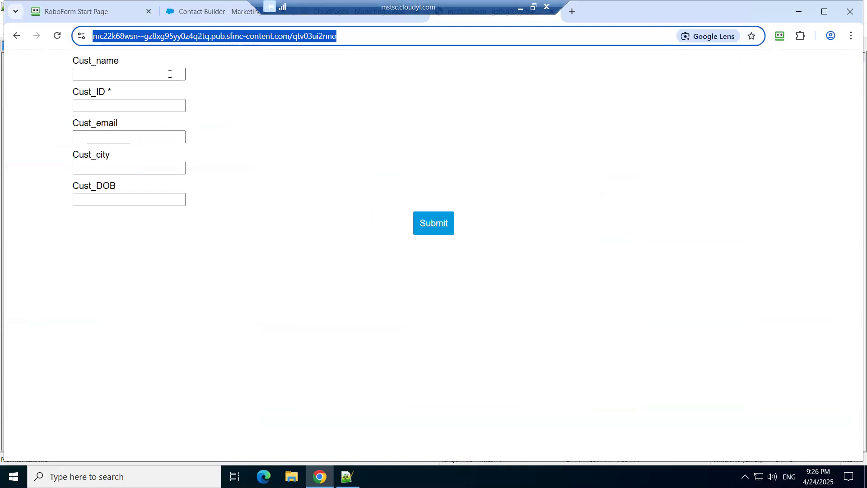
click(220, 279)
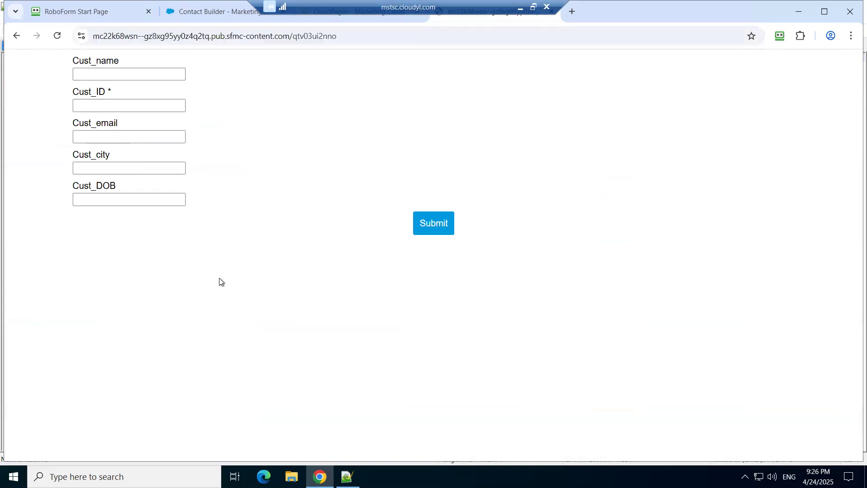
click(196, 12)
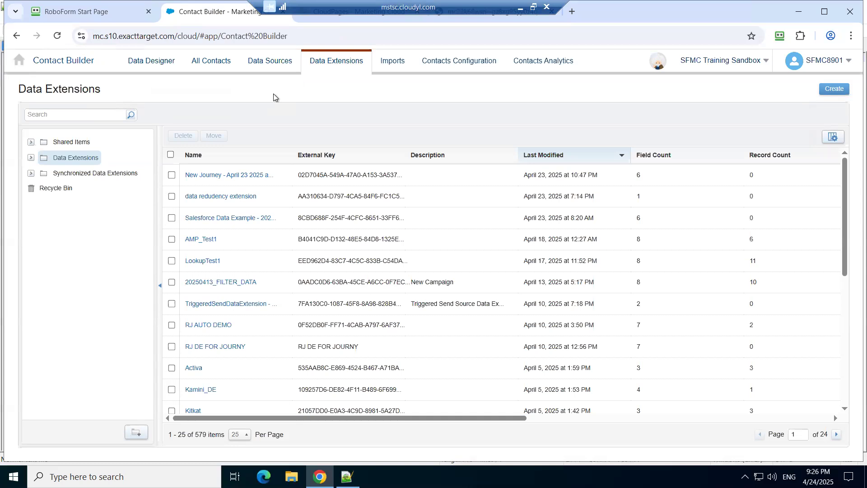
key(ctrl+Tab)
key(ctrl+Tab)
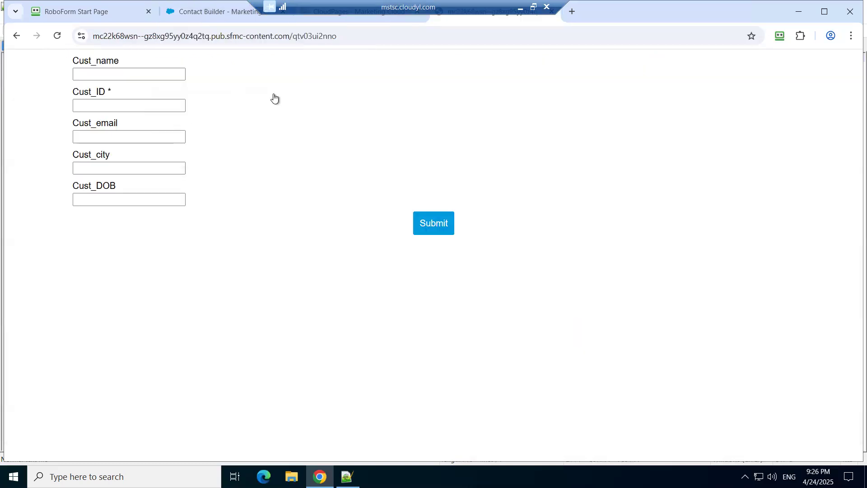
key(ctrl+Tab)
key(ctrl+Tab)
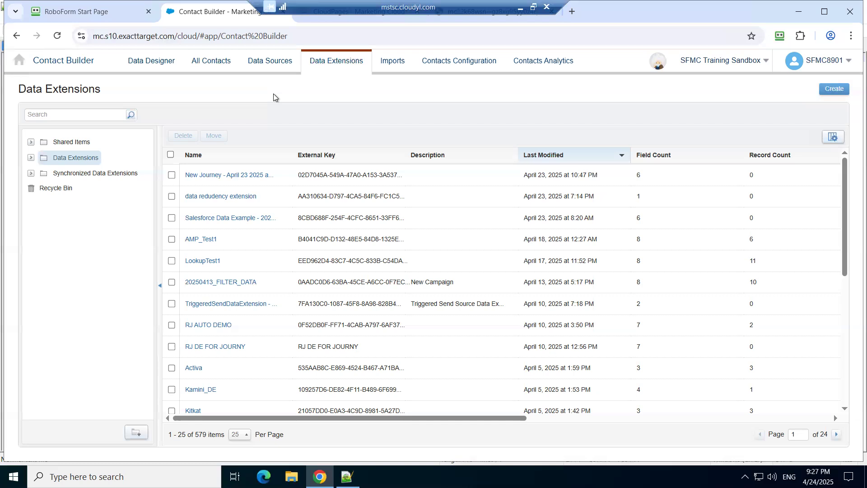
key(ctrl+Tab)
key(ctrl+Tab)
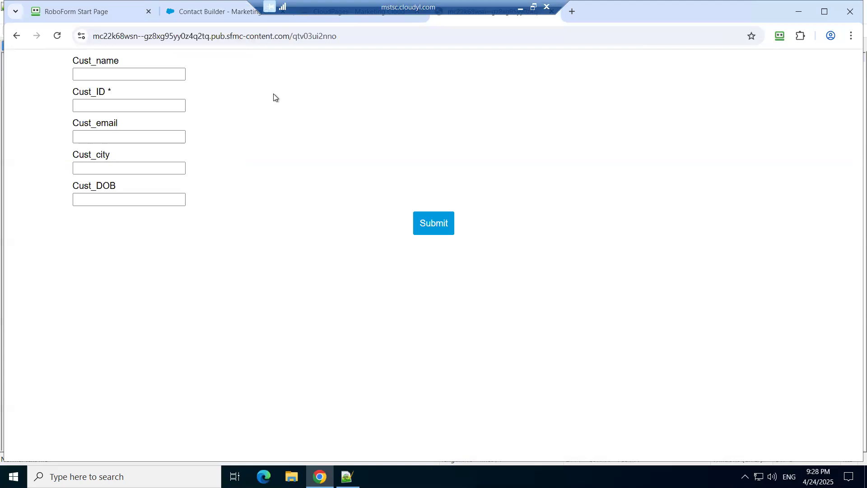
Step: Return to the landing page editor in CloudPages to view the contactjourneyDE Smart Capture form's settings
key(ctrl+Tab)
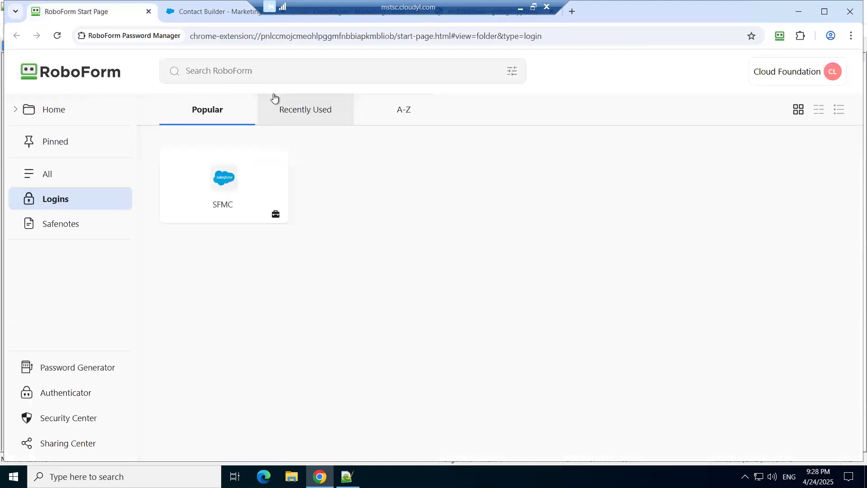
key(ctrl+Tab)
key(ctrl+Tab)
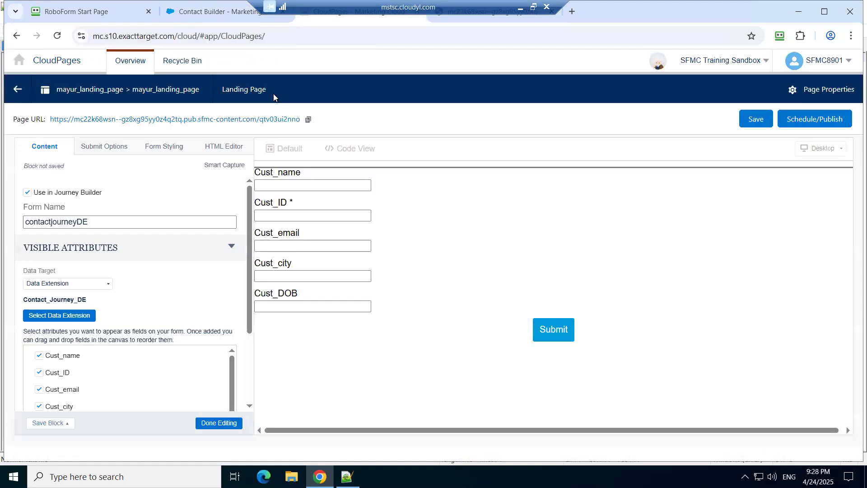
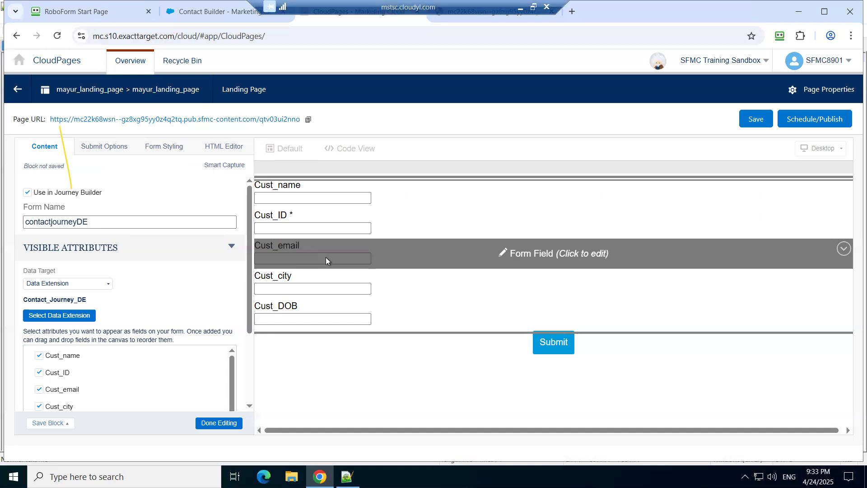
Step: Inspect the Cust_email form field's HTML code, then return to its content settings
click(326, 257)
click(195, 147)
click(135, 232)
click(181, 279)
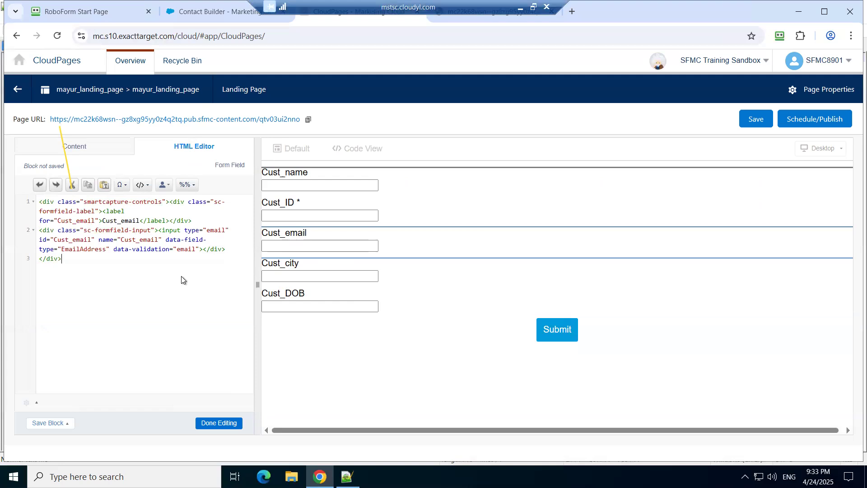
click(83, 150)
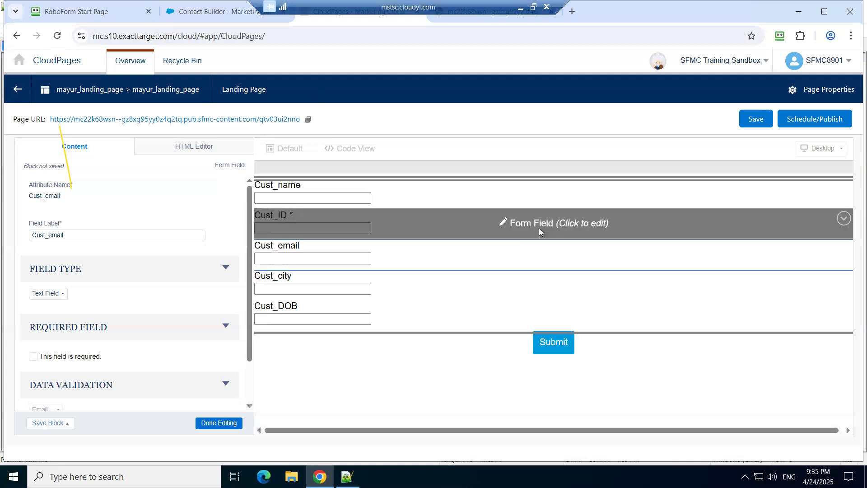
Step: Switch to Contact Builder and open the Alok_DE folder under Data Extensions
key(ctrl+Tab)
key(ctrl+Tab)
key(ctrl+Tab)
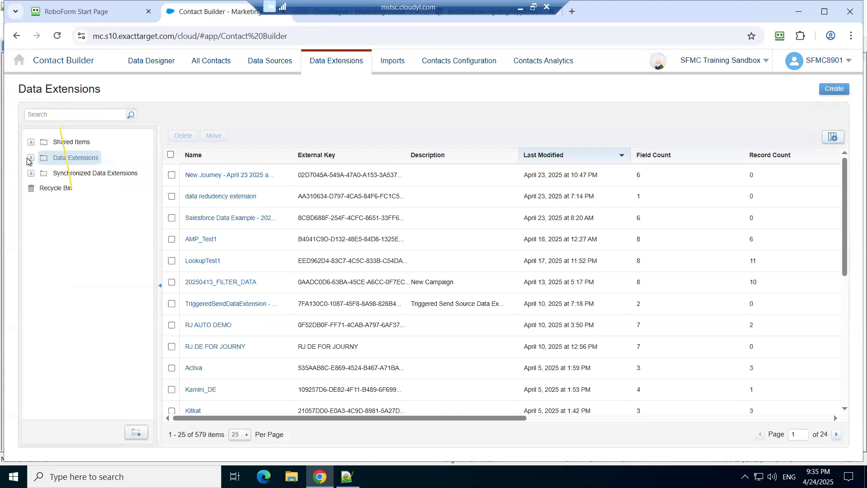
click(68, 172)
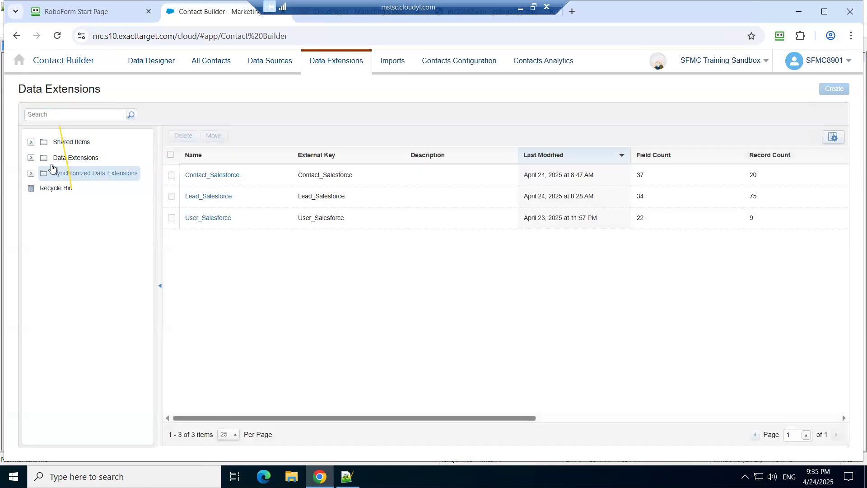
click(32, 158)
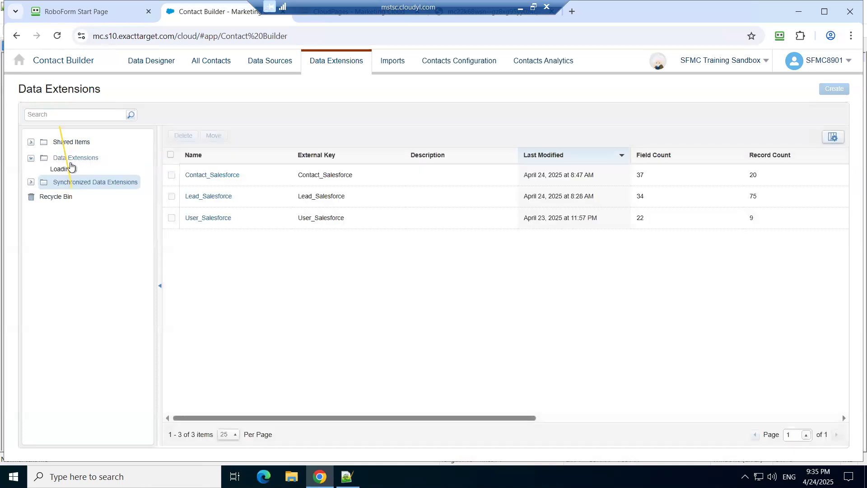
scroll(128, 283, down, 10)
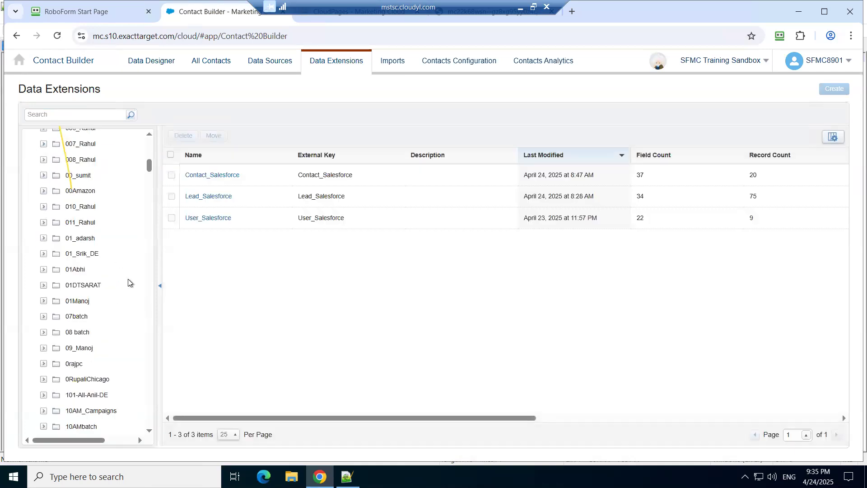
scroll(128, 283, down, 20)
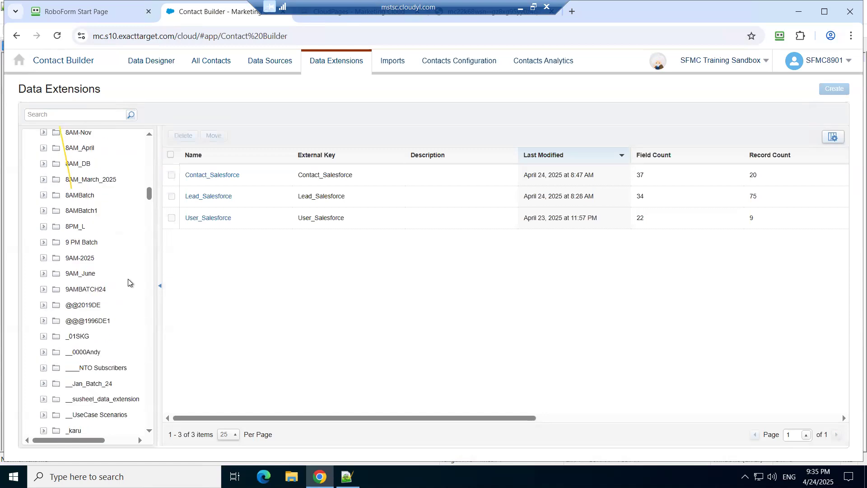
scroll(128, 283, down, 5)
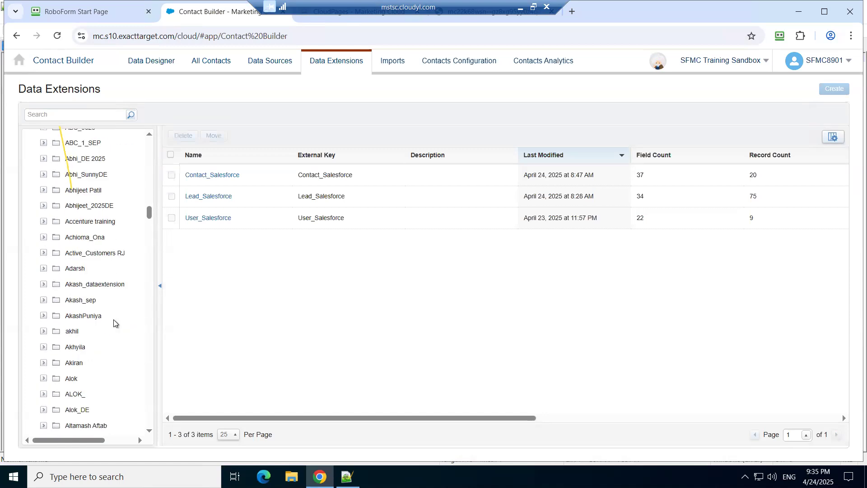
click(81, 412)
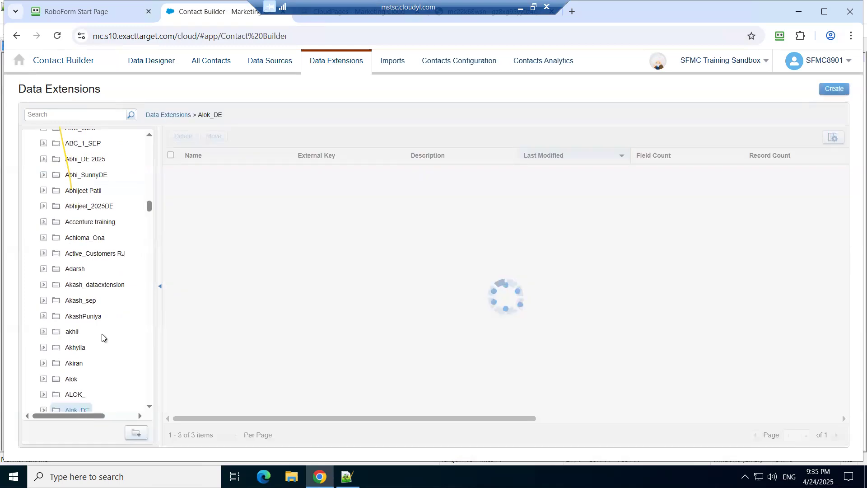
Step: Open the Contact_Journey_DE data extension from the Alok_DE folder and show its records
scroll(101, 333, down, 3)
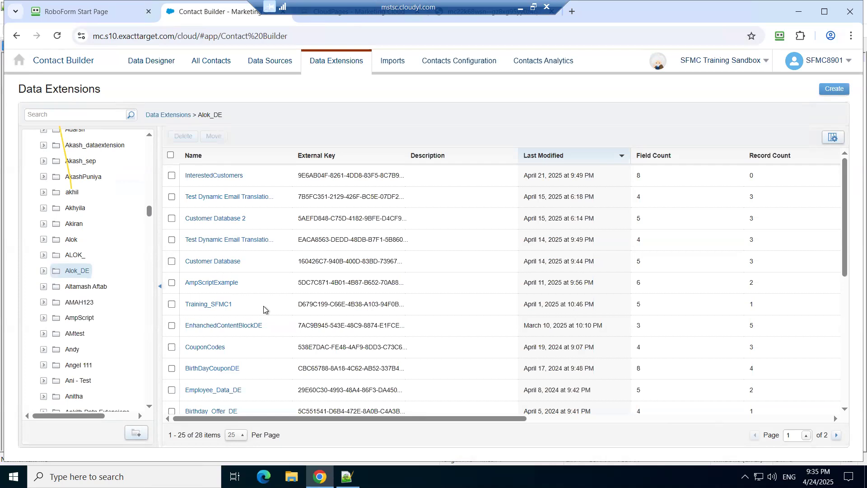
scroll(264, 307, down, 3)
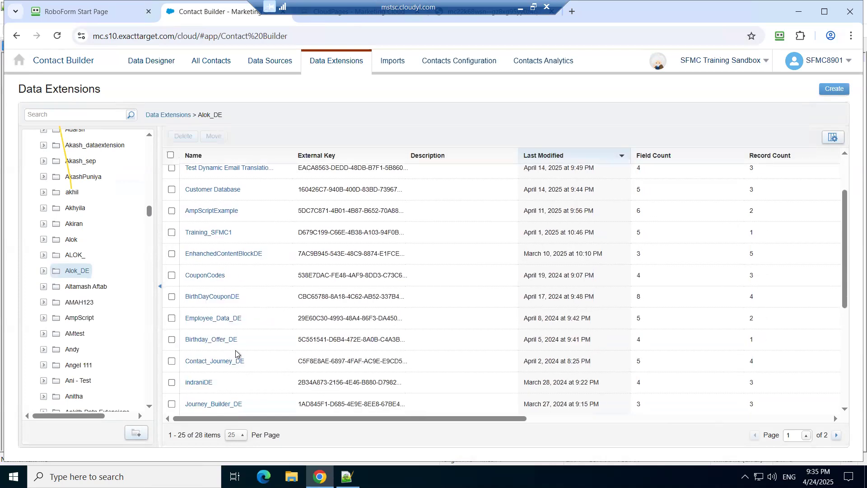
click(231, 361)
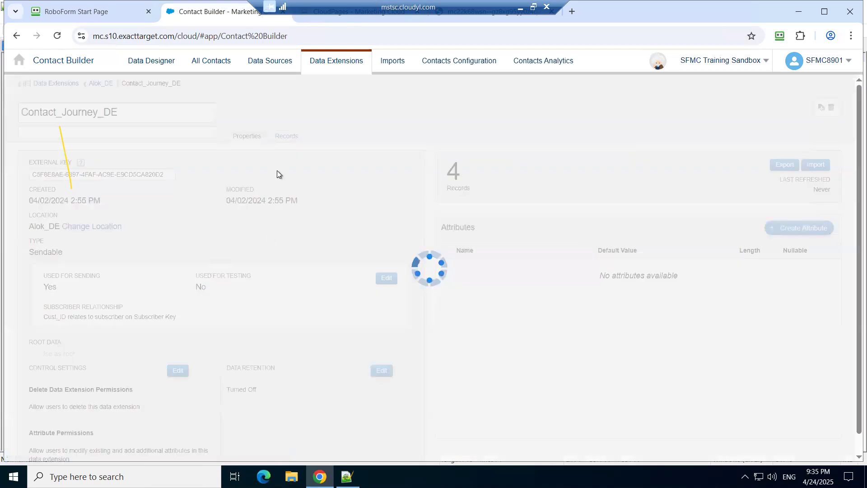
click(288, 137)
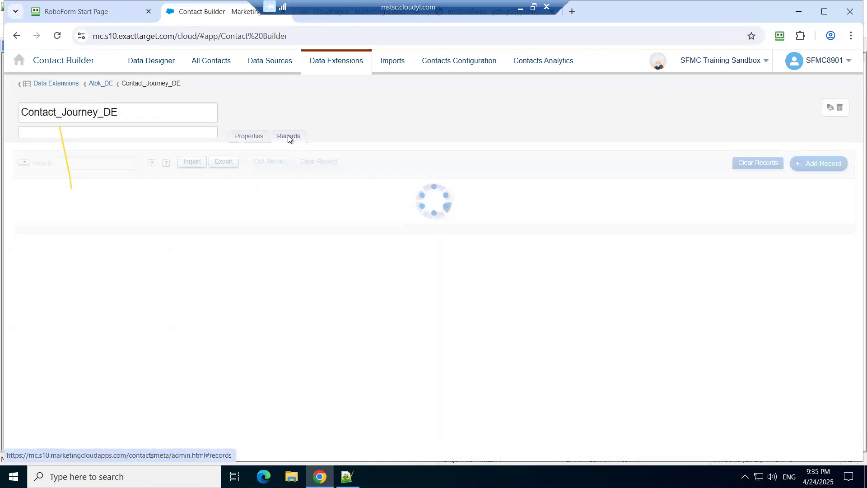
Step: Clear all existing records from the Contact_Journey_DE data extension
click(21, 189)
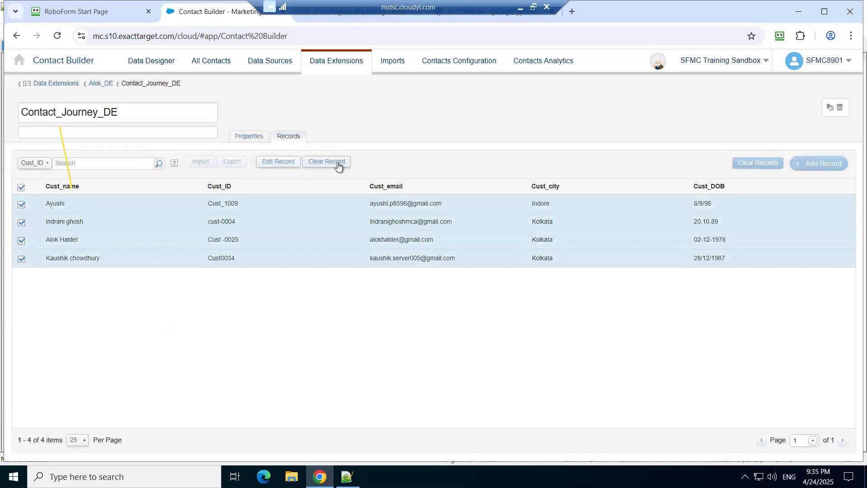
click(337, 164)
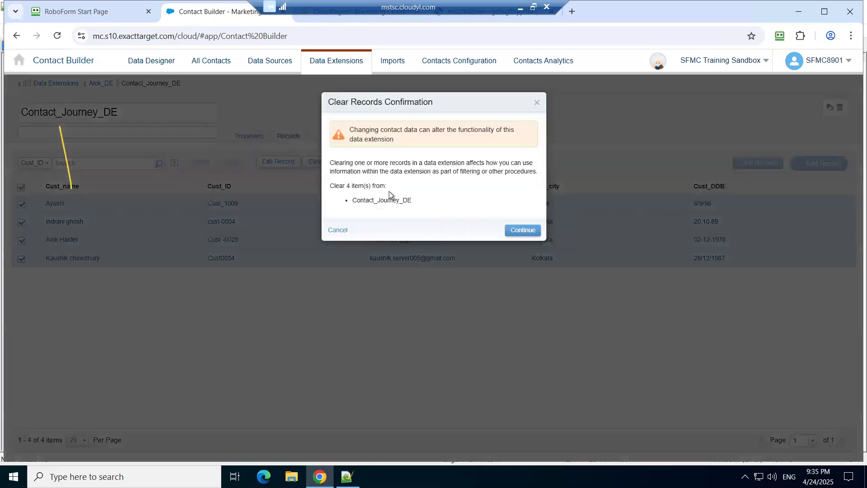
click(522, 232)
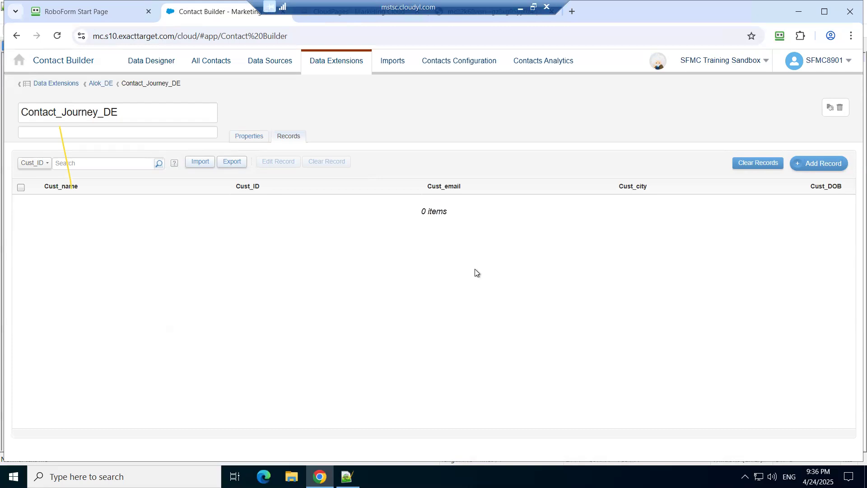
Step: Switch to the live landing page form and enter the customer's name and customer ID
key(ctrl+Tab)
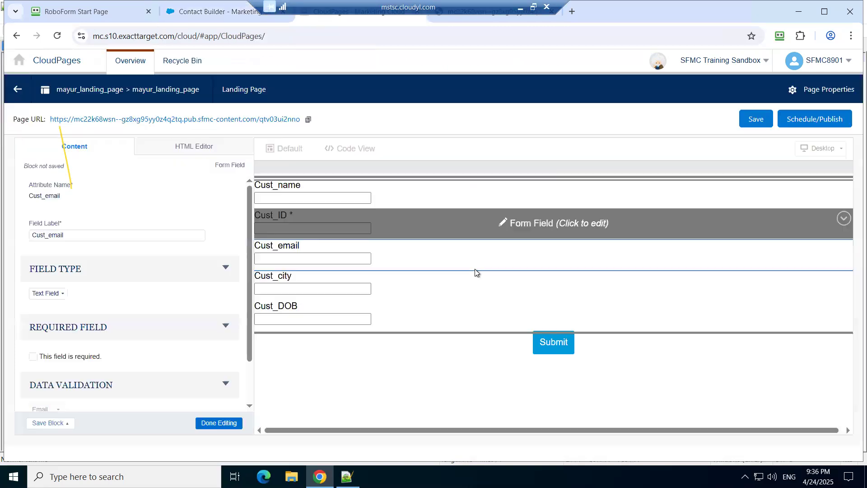
key(ctrl+Tab)
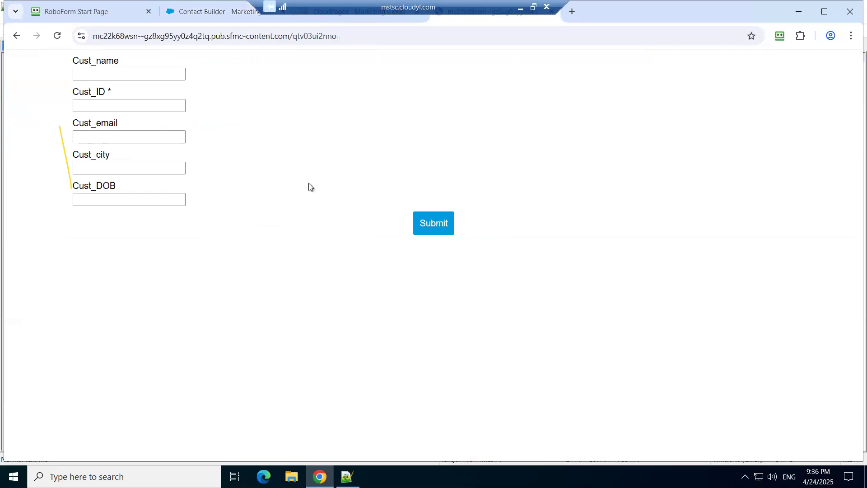
click(155, 74)
text(Vishal)
key(Tab)
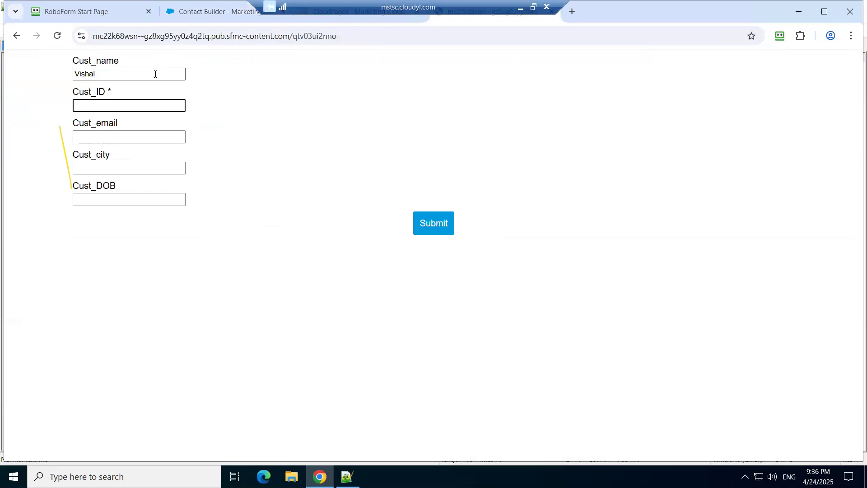
text(1234)
key(Tab)
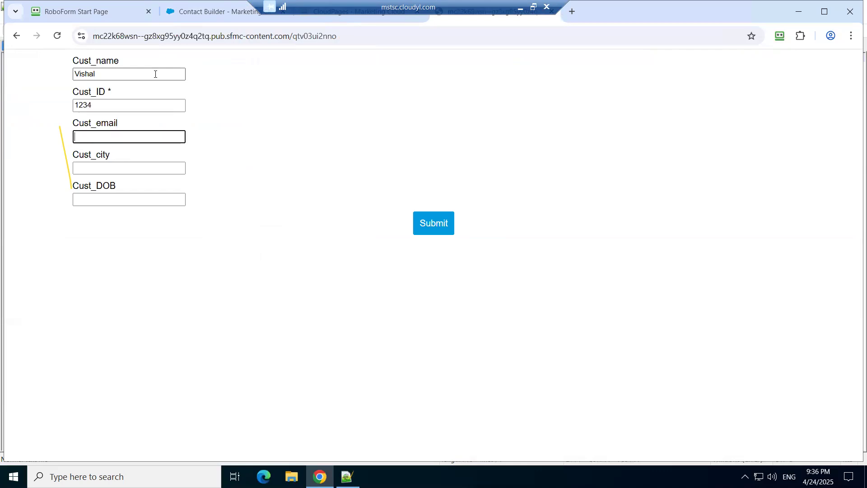
Step: Fill in the customer's email address and set Cust_city to Delhi
key(Tab)
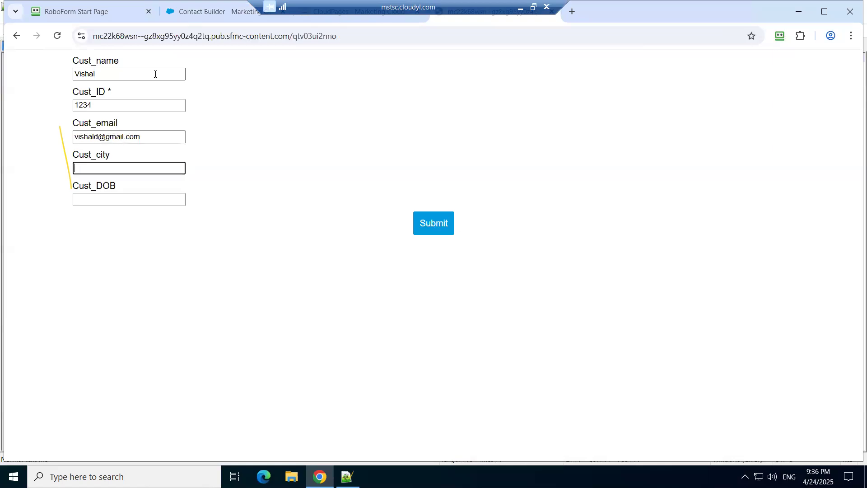
text(Delhi)
key(Tab)
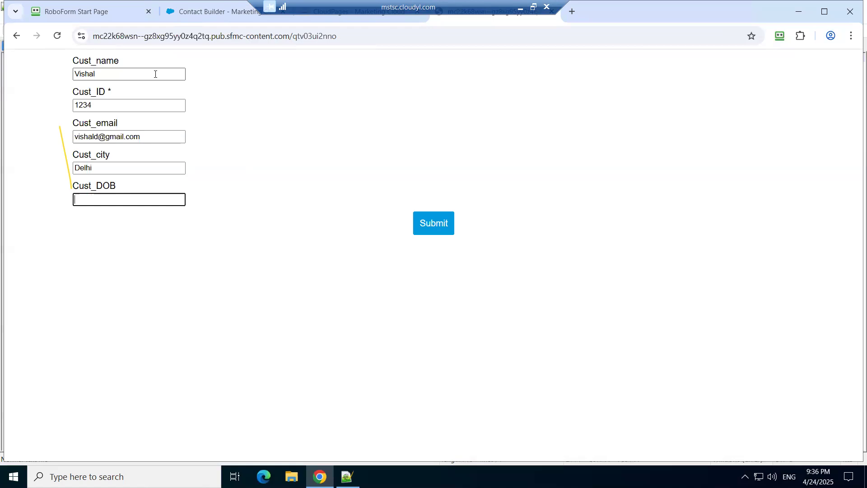
Step: Enter the customer's date of birth in Cust_DOB and submit the form
text(20.10.89)
click(440, 226)
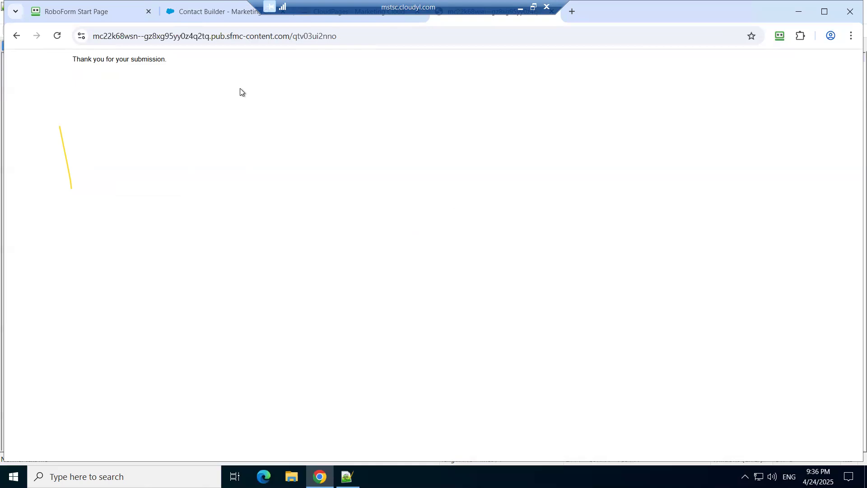
Step: Return to Contact Builder and check the records and properties of Contact_Journey_DE for the submitted entry
click(203, 10)
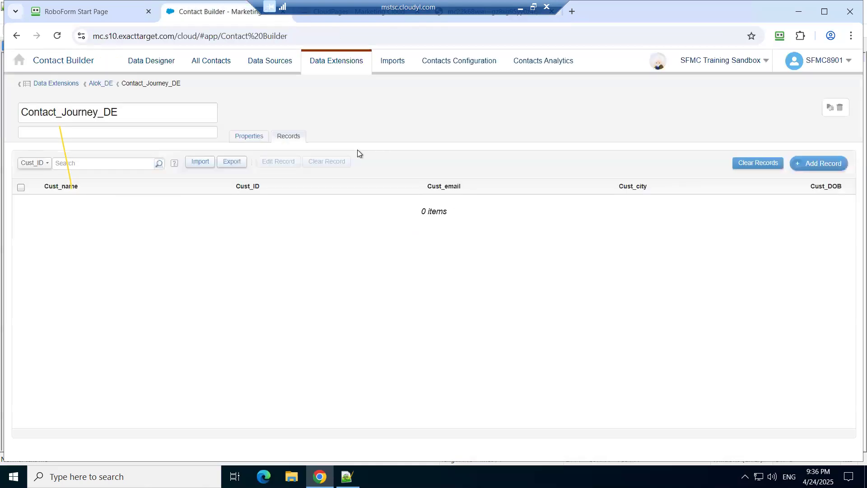
click(254, 138)
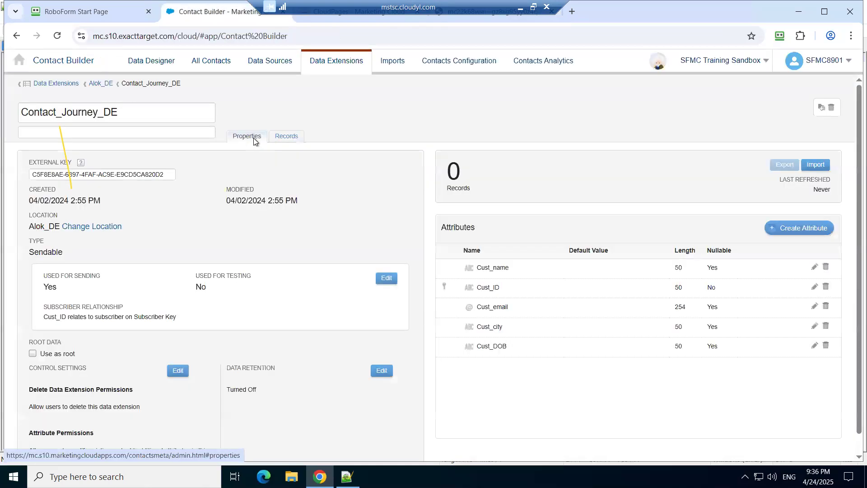
click(288, 136)
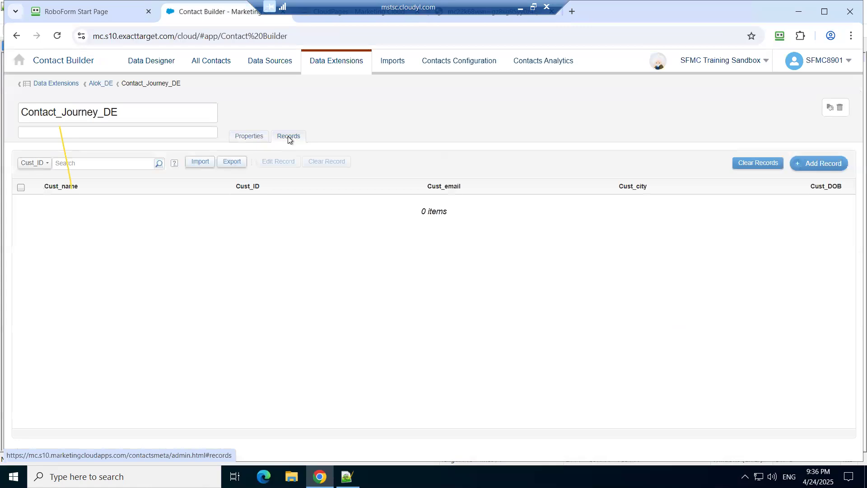
click(239, 137)
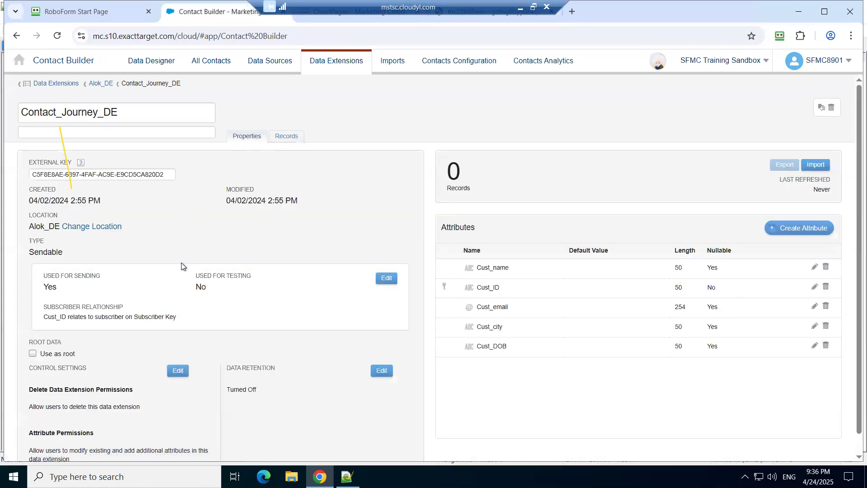
scroll(202, 321, down, 1)
scroll(202, 321, up, 1)
Step: Reopen Contact_Journey_DE from the Alok_DE folder and recheck its records and properties
click(100, 84)
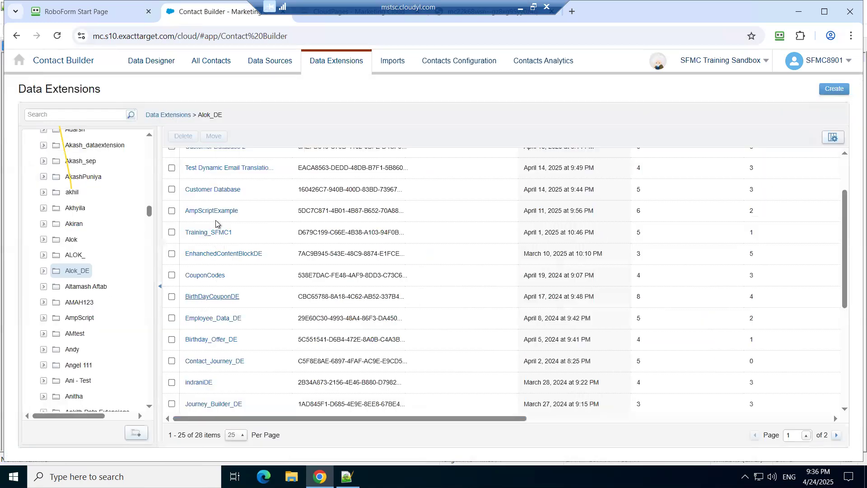
click(227, 361)
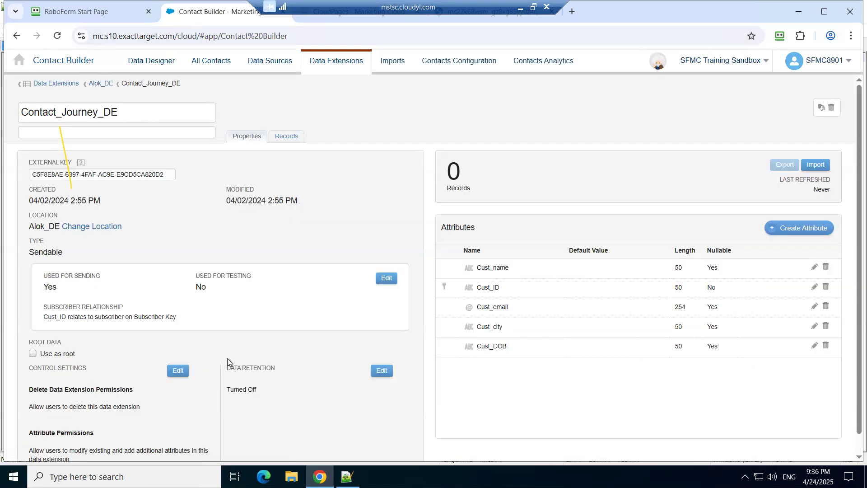
click(293, 138)
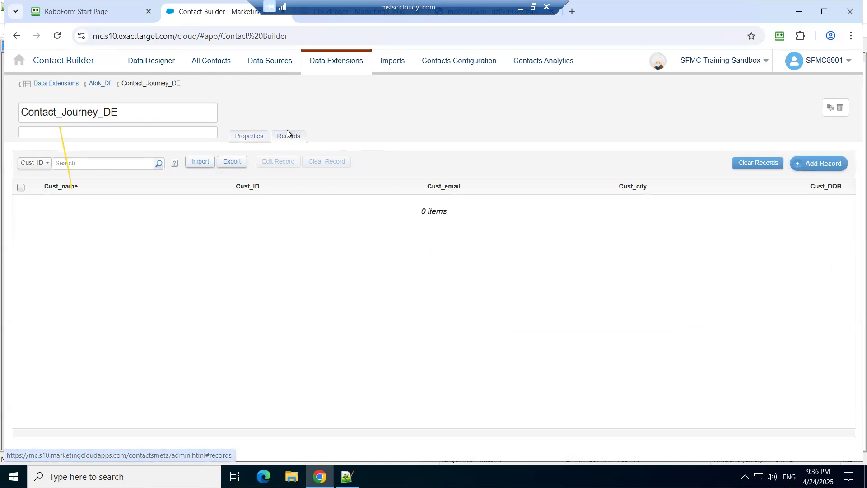
click(253, 136)
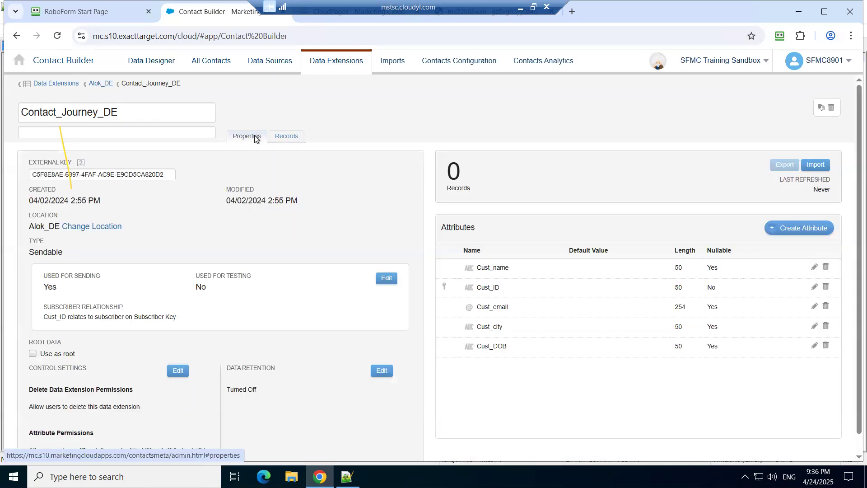
scroll(270, 220, down, 1)
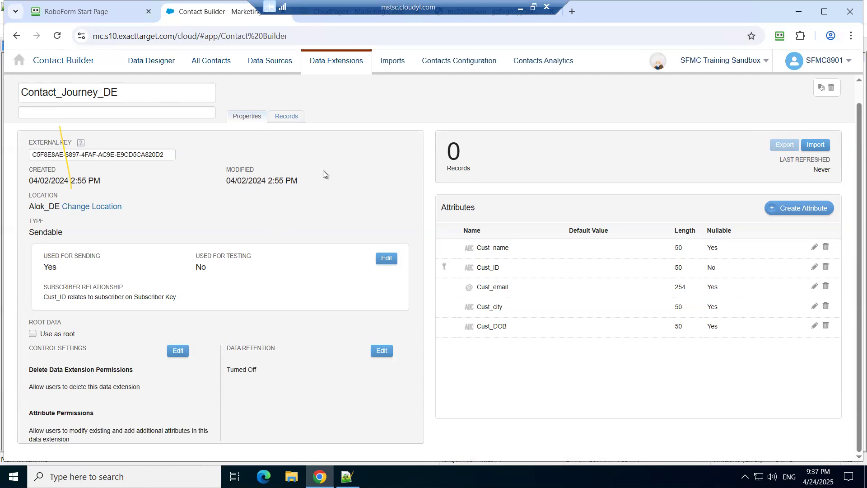
scroll(323, 174, up, 1)
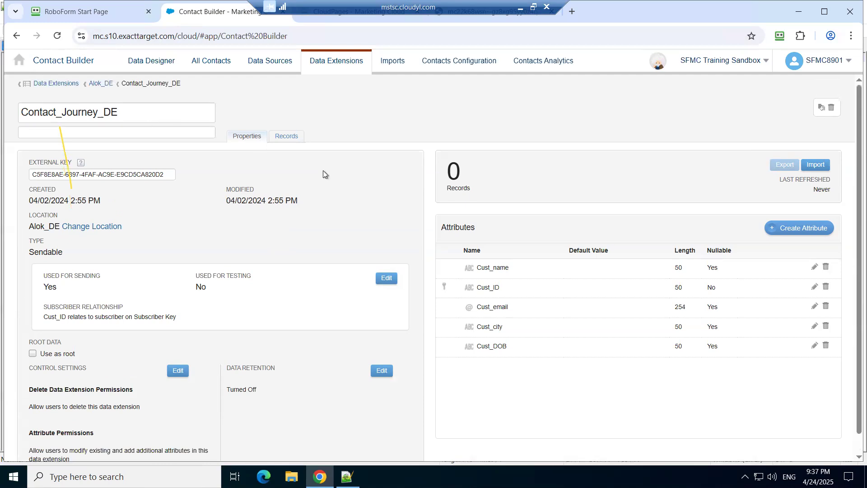
Step: Go back to the Alok_DE folder's list of data extensions and look over the record counts
click(101, 84)
click(140, 35)
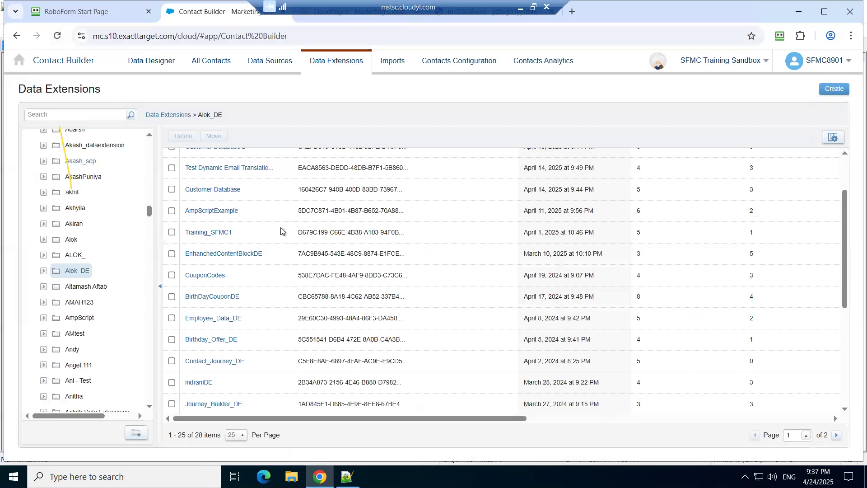
scroll(280, 227, up, 3)
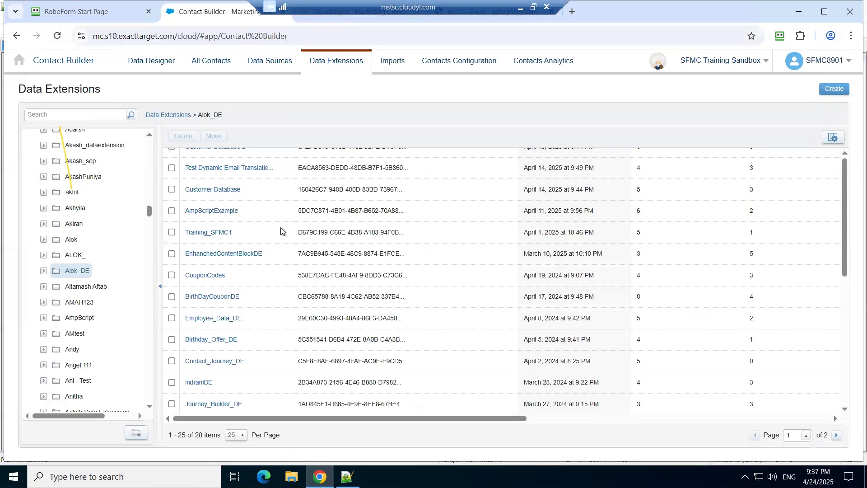
Step: Go back to the root Data Extensions list, reopen the Alok_DE folder and open Contact_Journey_DE
click(170, 115)
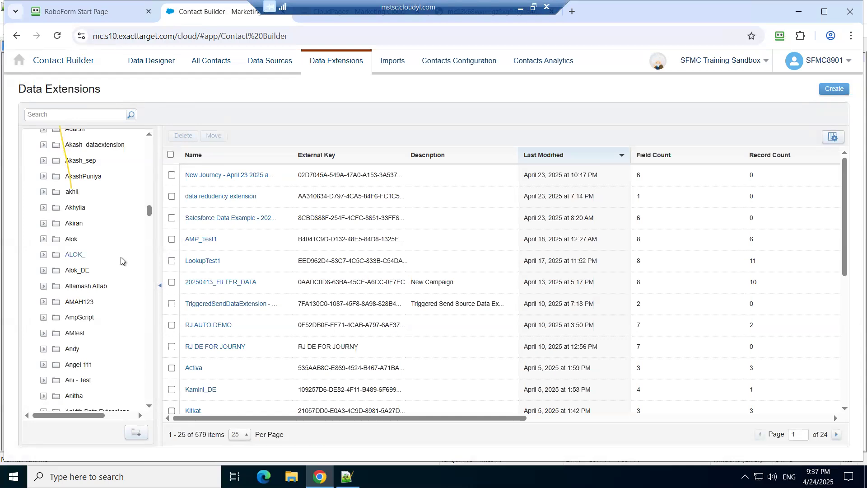
right_click(78, 272)
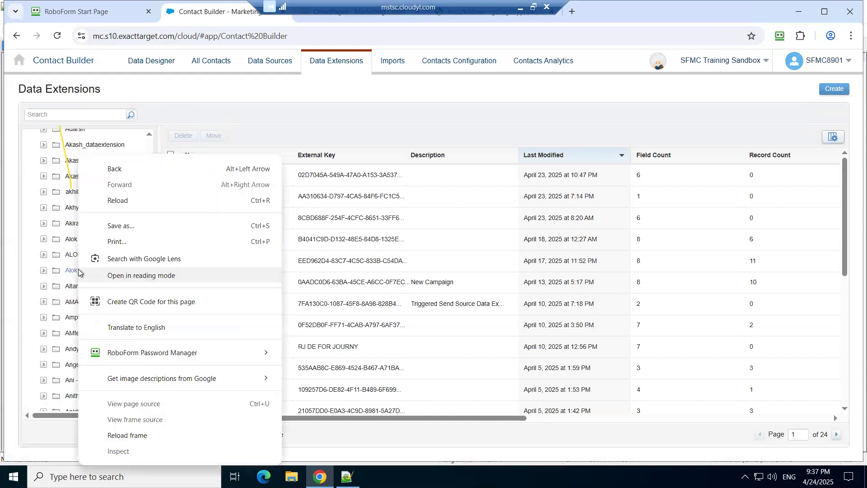
click(80, 274)
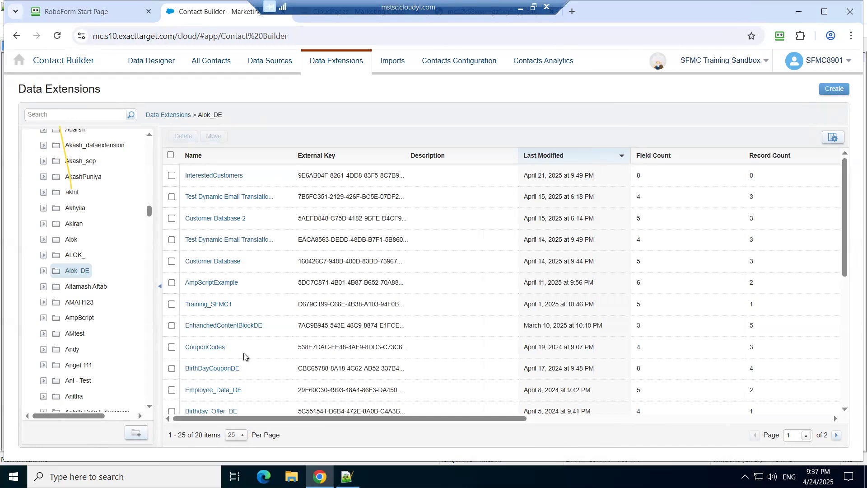
click(44, 271)
scroll(262, 302, down, 2)
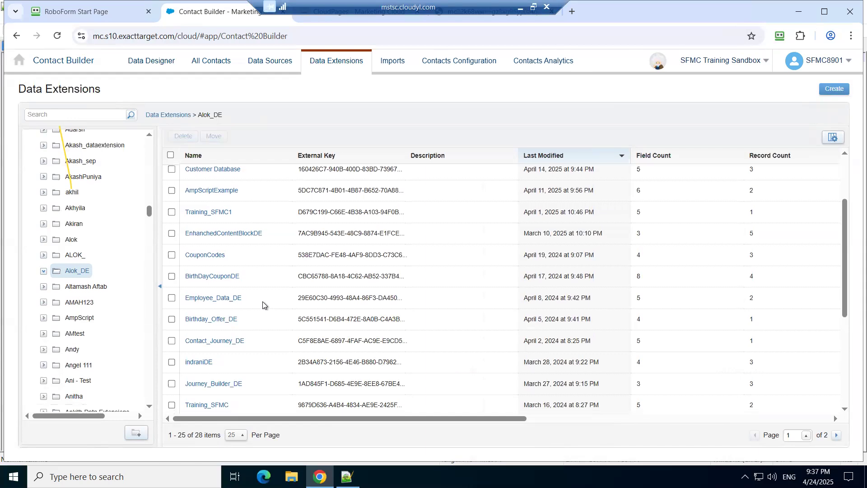
click(218, 342)
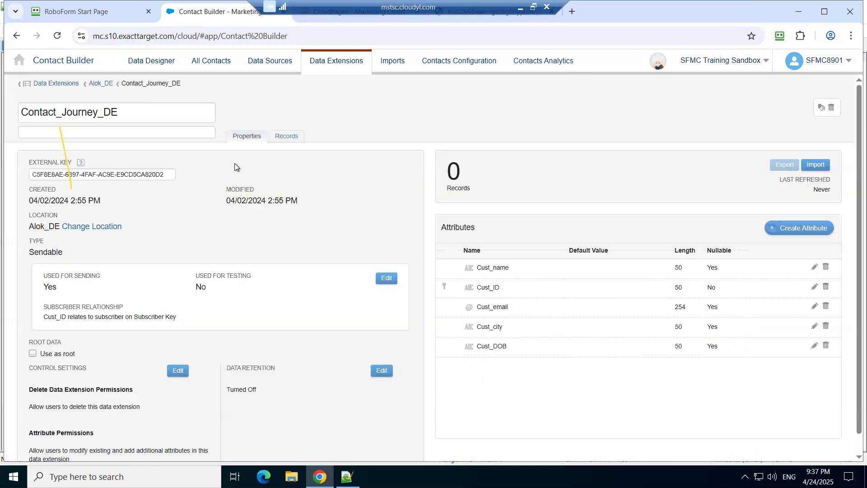
Step: Check the records and properties of Contact_Journey_DE for the submitted entry, ending on its records
click(283, 136)
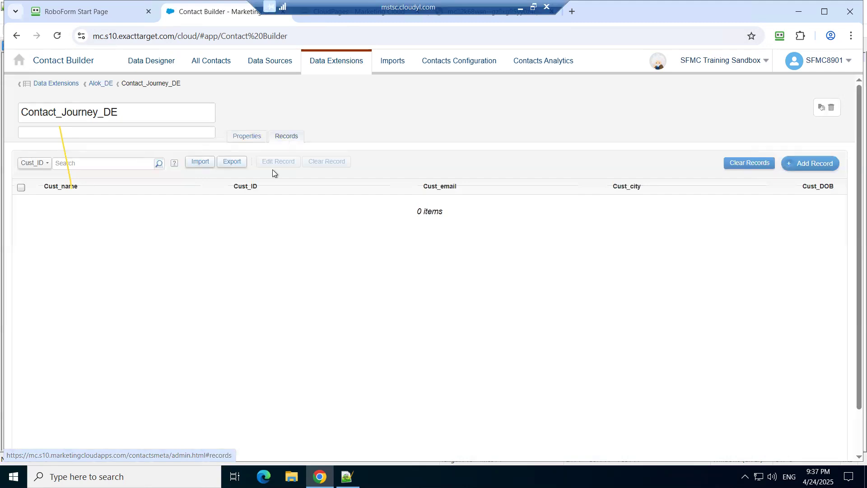
click(242, 137)
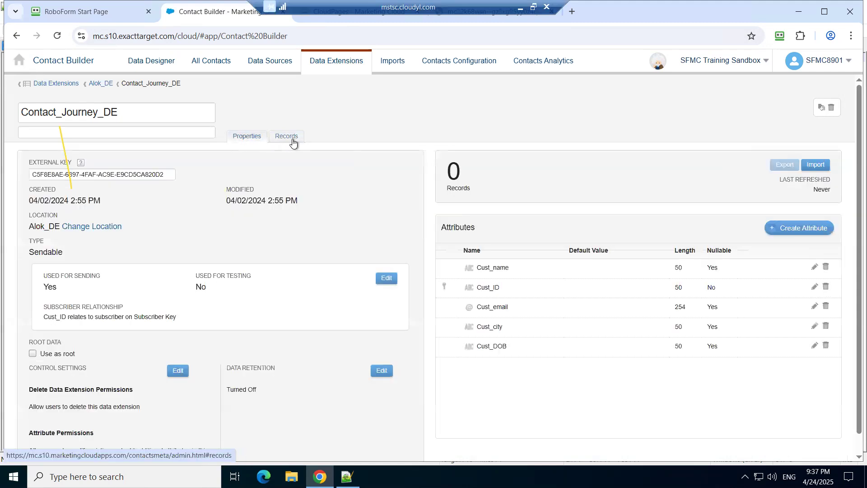
scroll(300, 215, down, 1)
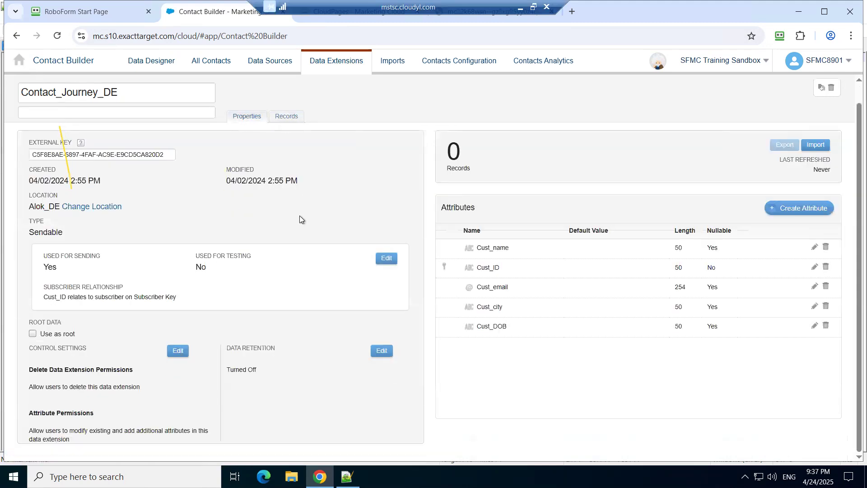
scroll(300, 216, up, 1)
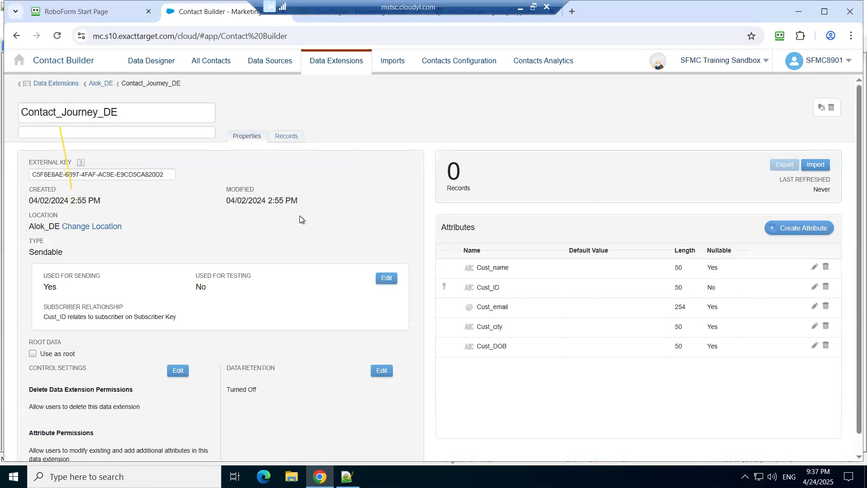
click(289, 136)
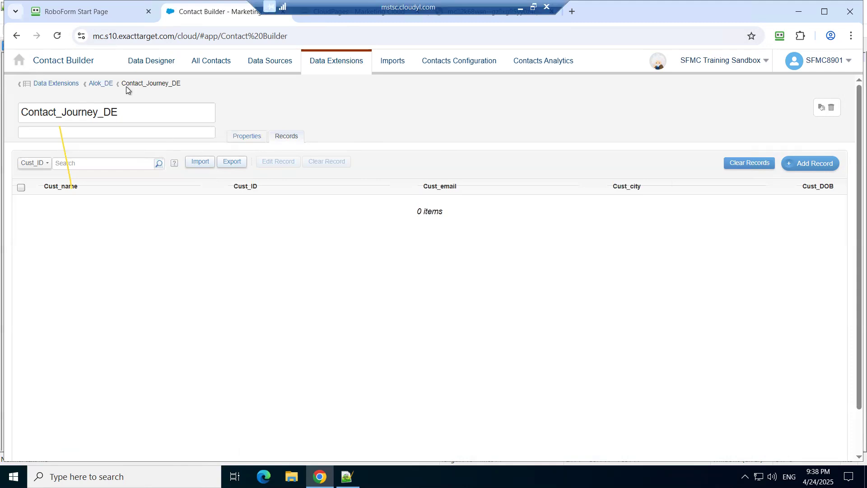
Step: Return to the Alok_DE folder and reopen Contact_Journey_DE to review its properties and record count
click(101, 84)
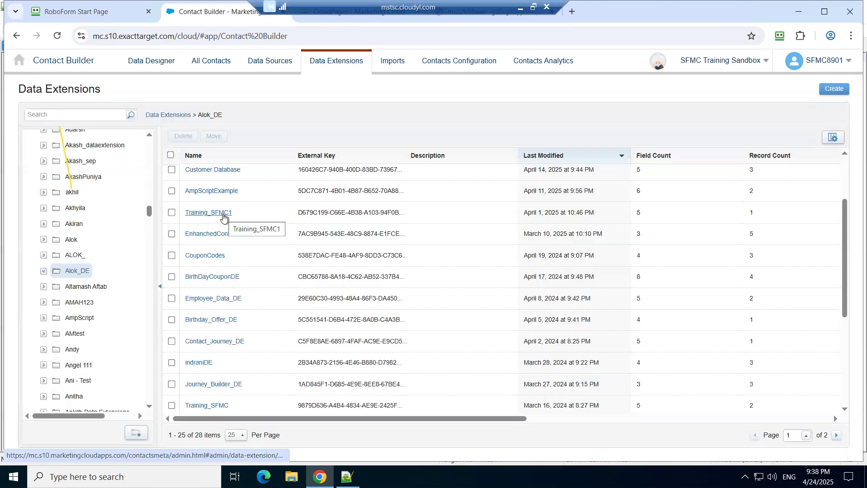
click(222, 343)
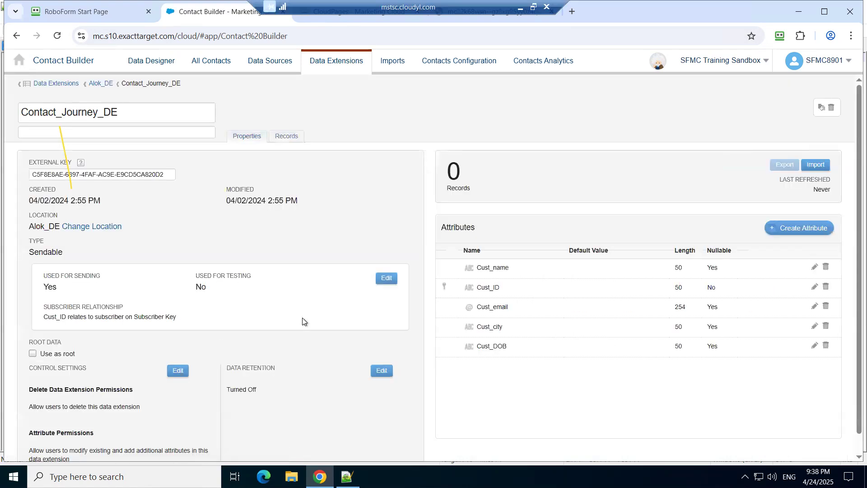
scroll(403, 312, down, 1)
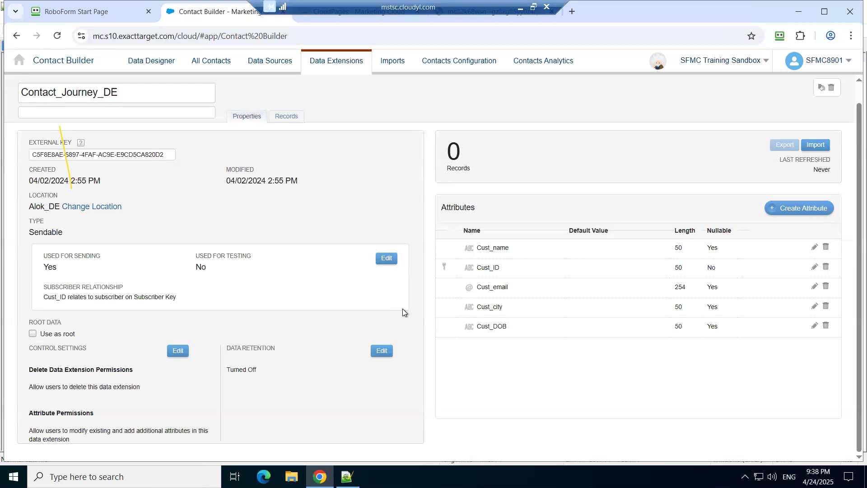
Step: Switch to the published landing page and reload it to get a blank form for another test submission
key(ctrl+Tab)
key(ctrl+Tab)
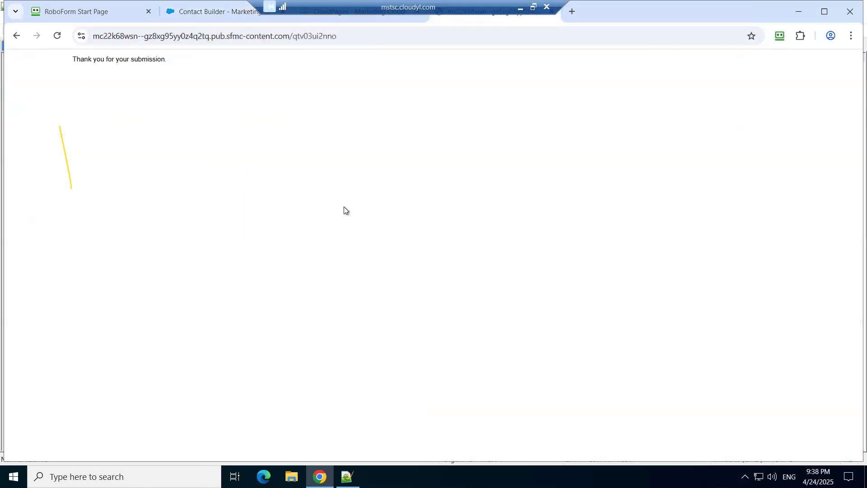
click(387, 20)
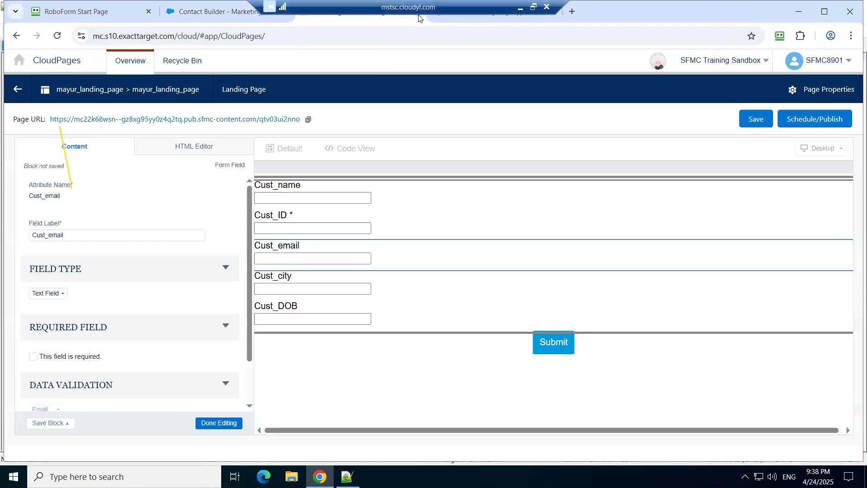
key(ctrl+Tab)
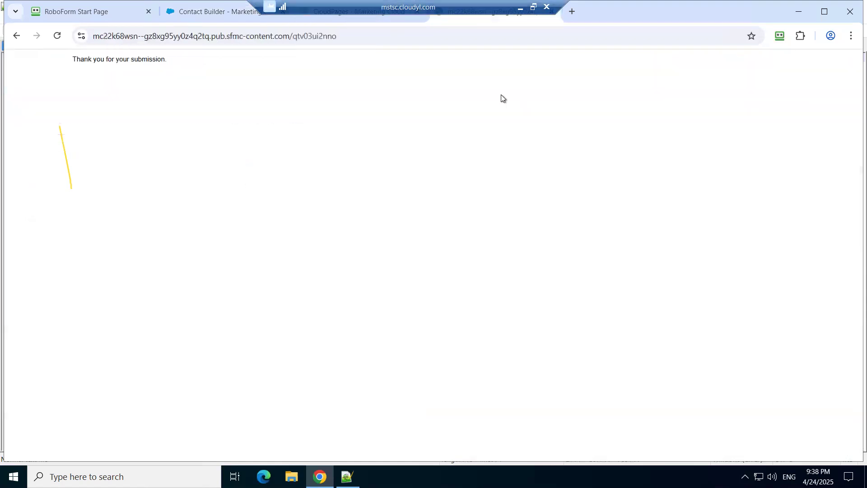
click(232, 14)
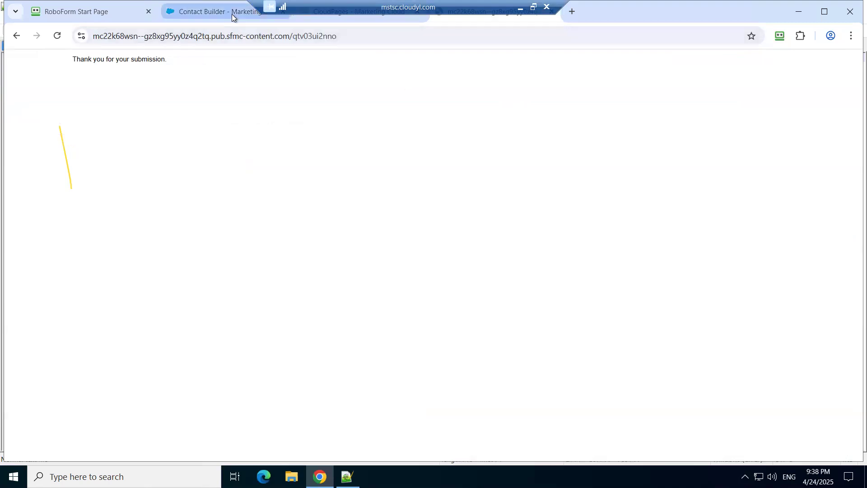
key(ctrl+Tab)
key(ctrl+Tab)
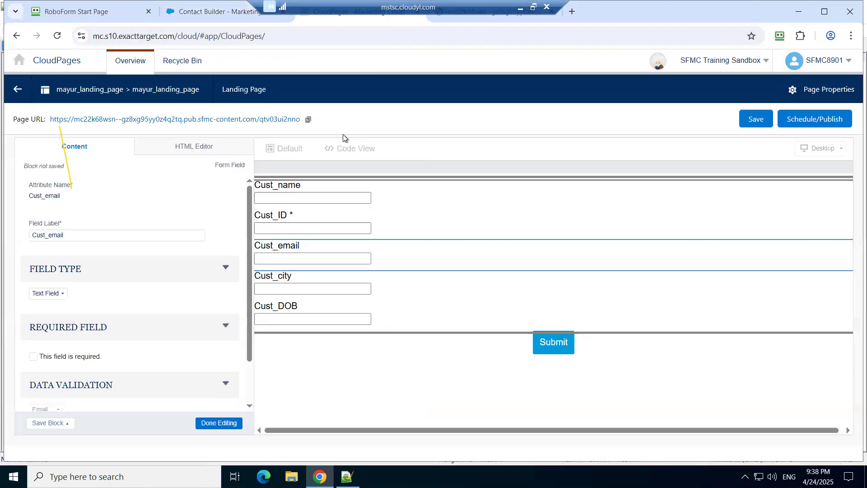
click(293, 36)
key(Return)
Step: Fill in the customer's name in Cust_name and the customer number in Cust_ID
click(148, 75)
text(Pratibha)
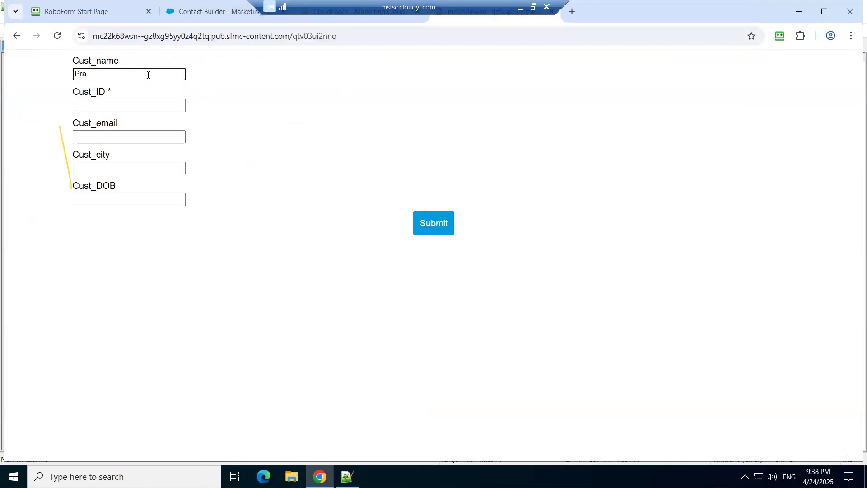
key(Tab)
text(9876)
key(Tab)
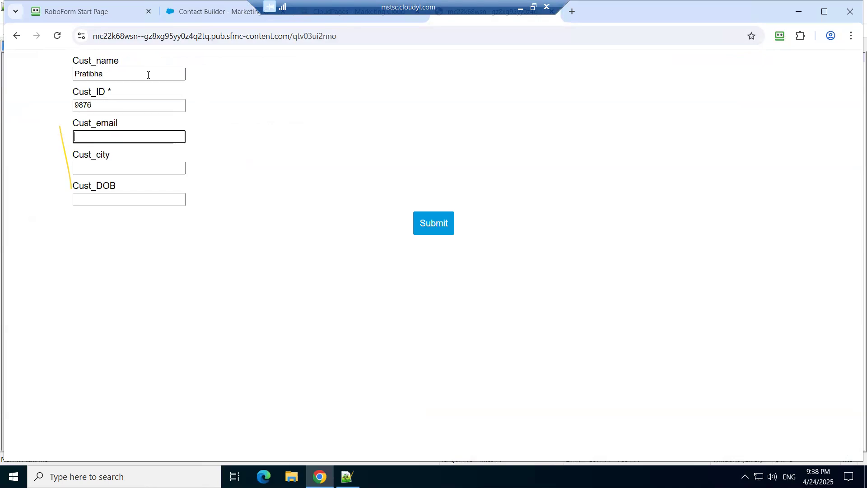
Step: Enter the customer's e-mail address in Cust_email
key(Tab)
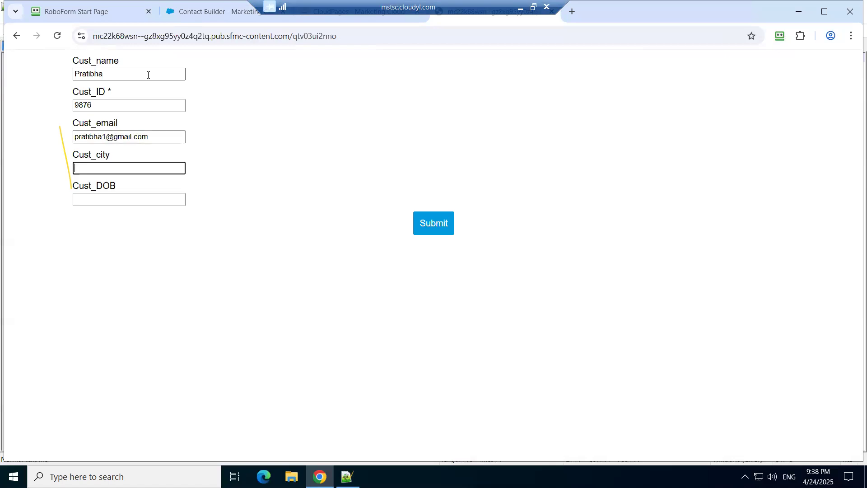
Step: Enter Mumbai in Cust_city and the customer's date of birth in Cust_DOB, and submit the form
text(Mumbai)
key(Tab)
text(10.09.21)
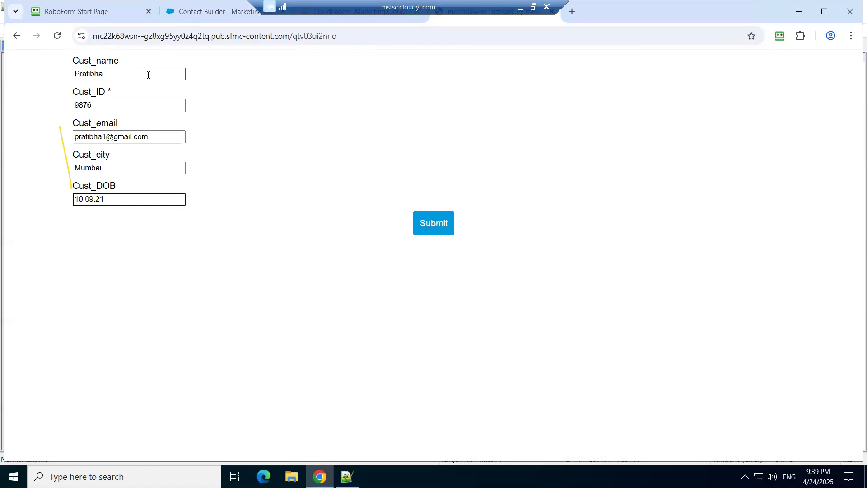
click(399, 200)
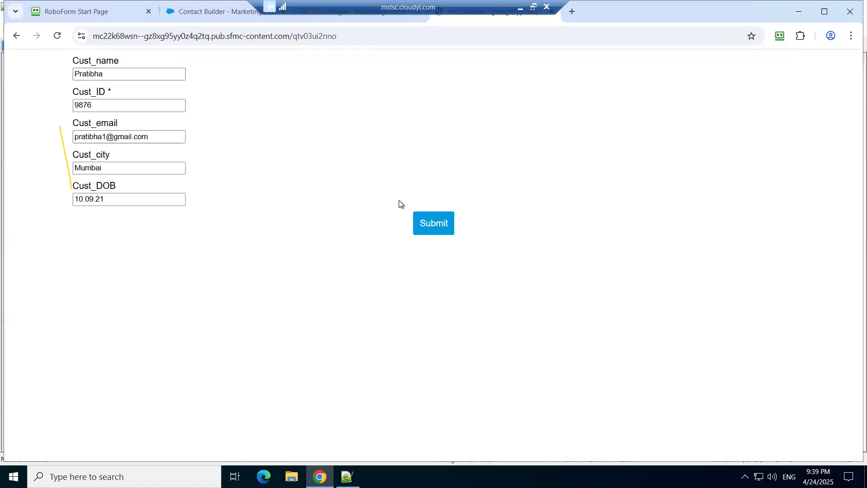
click(430, 221)
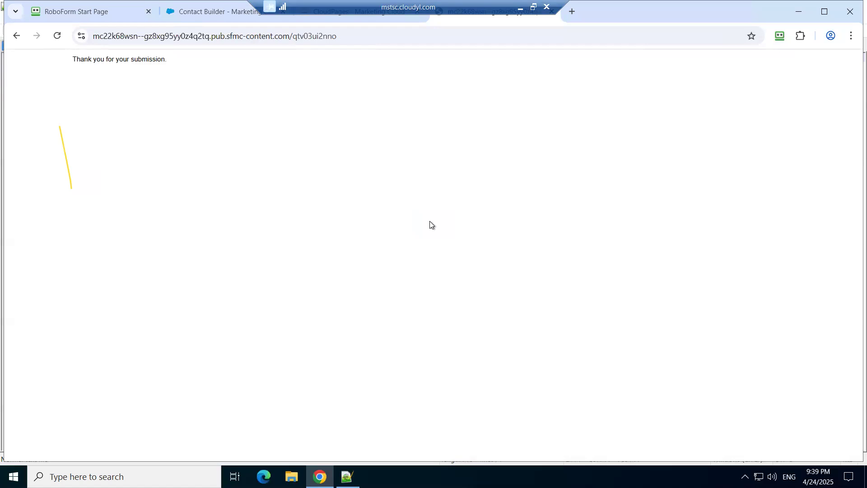
Step: Return to Contact Builder, leave Contact_Journey_DE for its folder list and reload the whole page
click(208, 12)
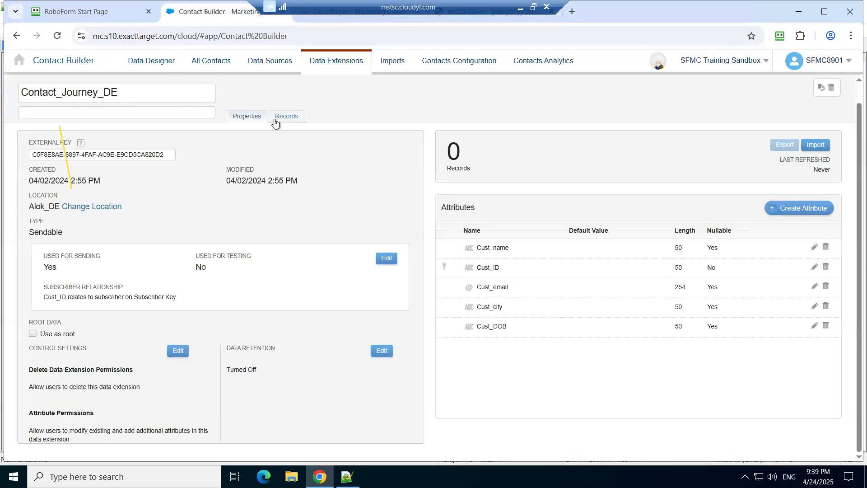
scroll(305, 202, up, 1)
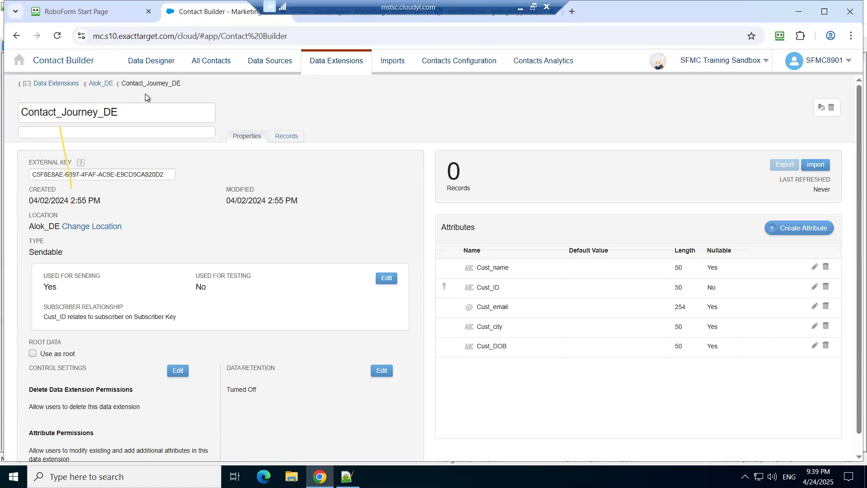
click(61, 84)
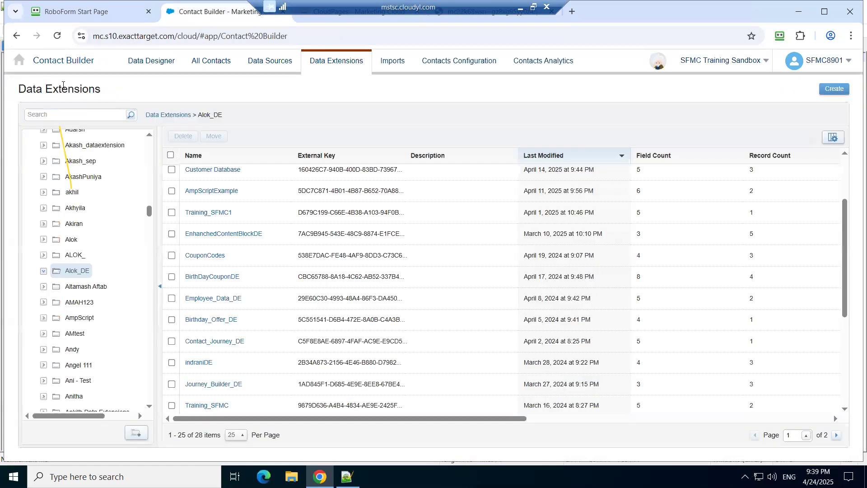
click(57, 35)
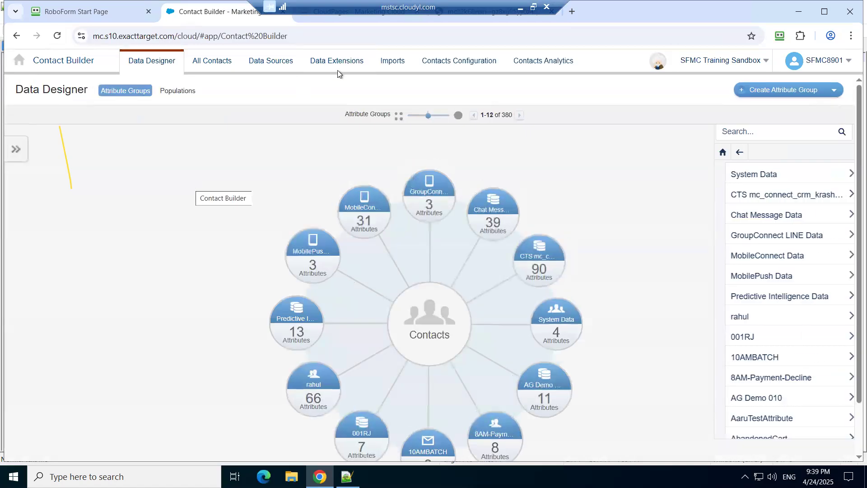
Step: Open the Alok_DE folder under Data Extensions and open Contact_Journey_DE to check its record count
click(350, 64)
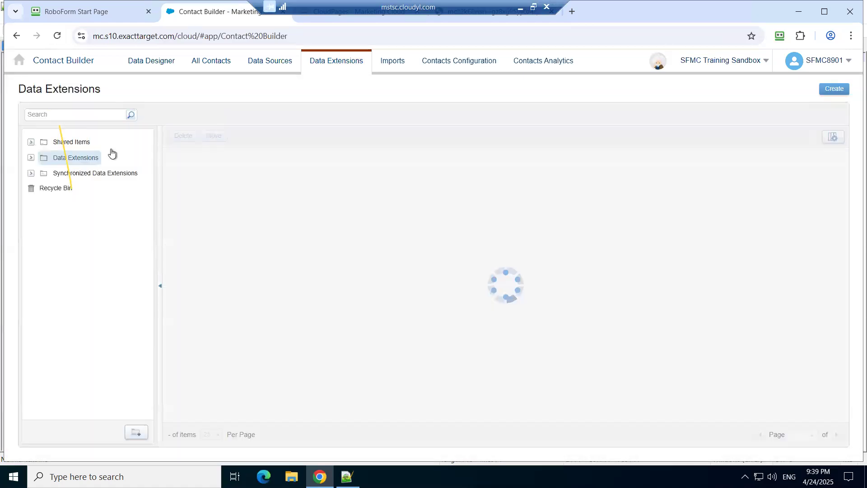
click(31, 158)
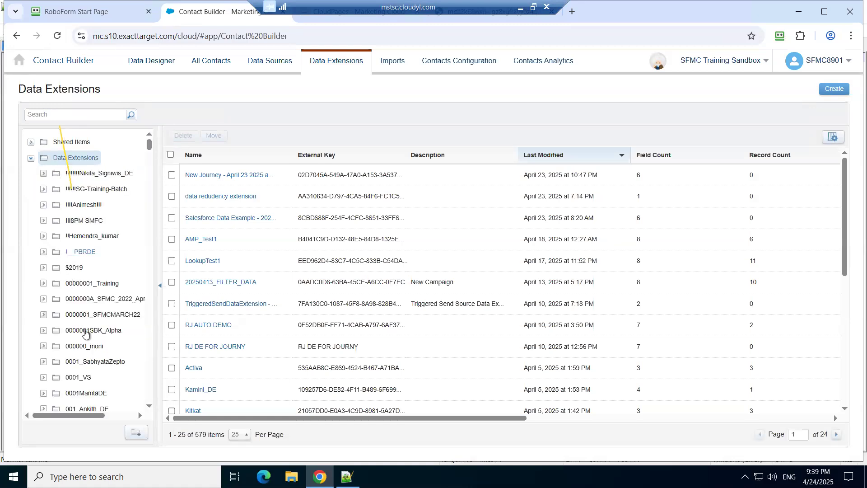
scroll(85, 333, down, 10)
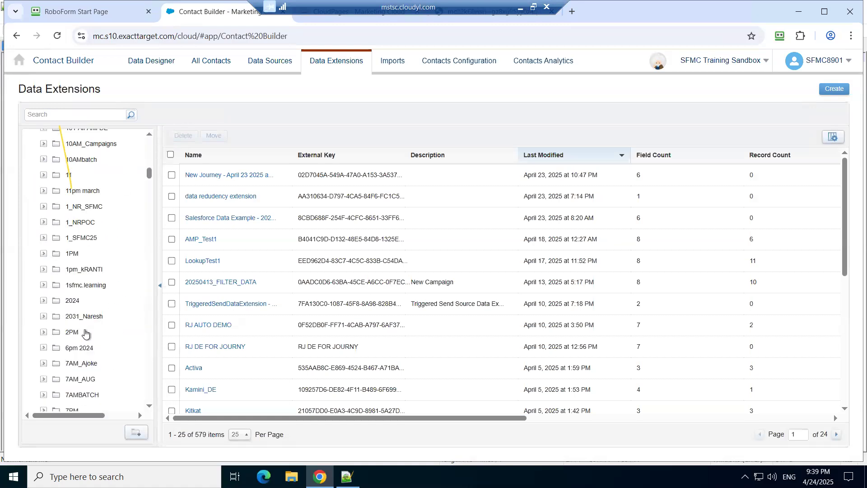
scroll(85, 333, down, 15)
scroll(85, 333, down, 5)
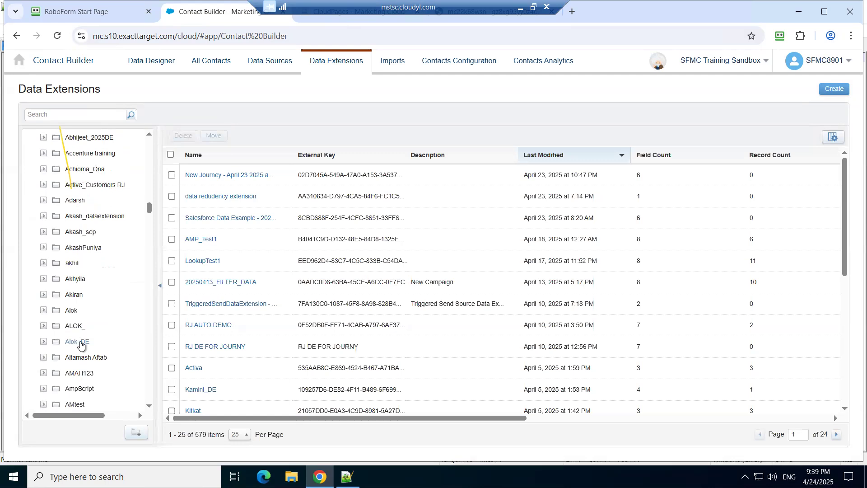
click(77, 343)
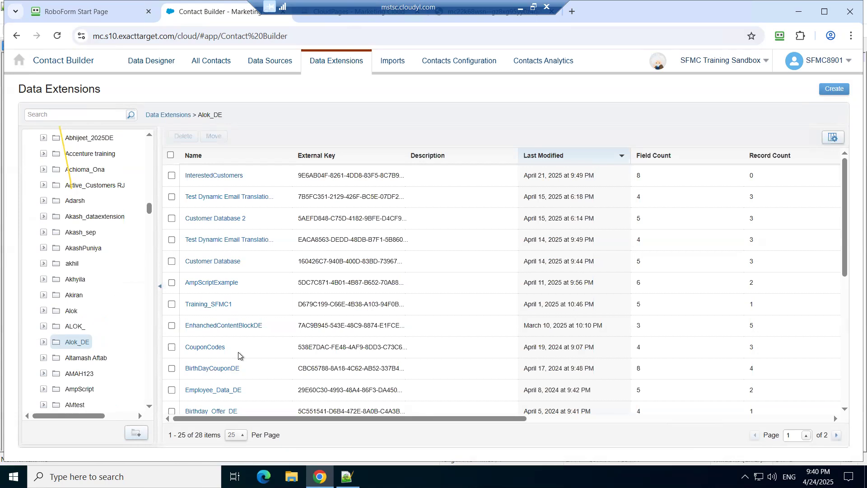
scroll(238, 352, down, 3)
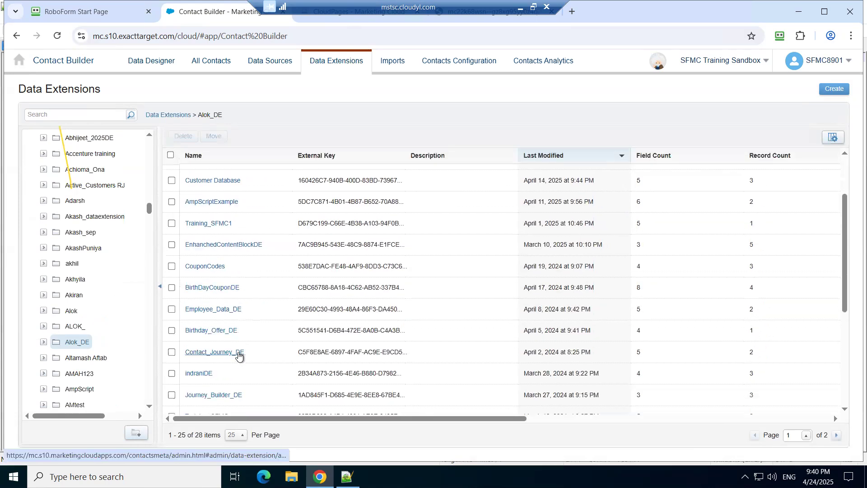
click(238, 353)
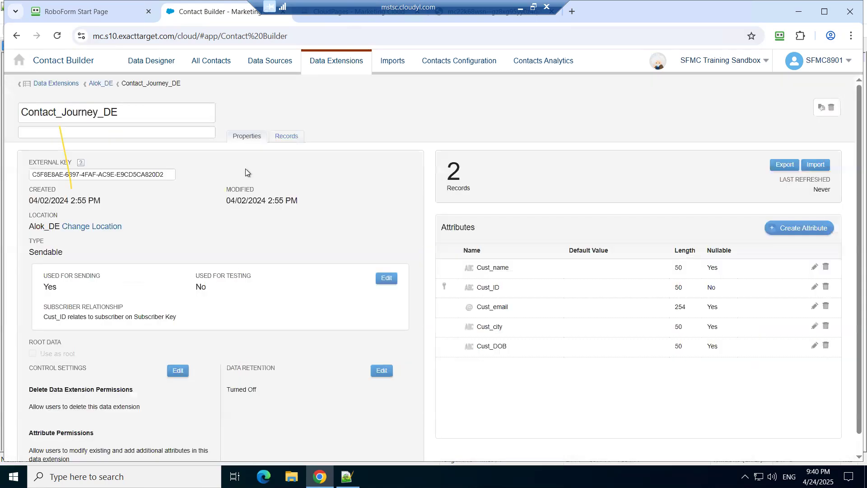
Step: View the saved records of Contact_Journey_DE, and switch to Journey Builder
click(287, 139)
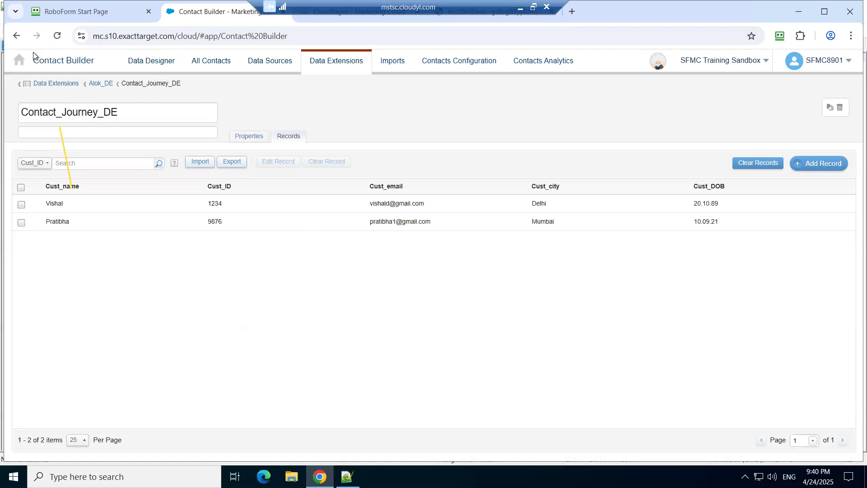
mouse_move(20, 60)
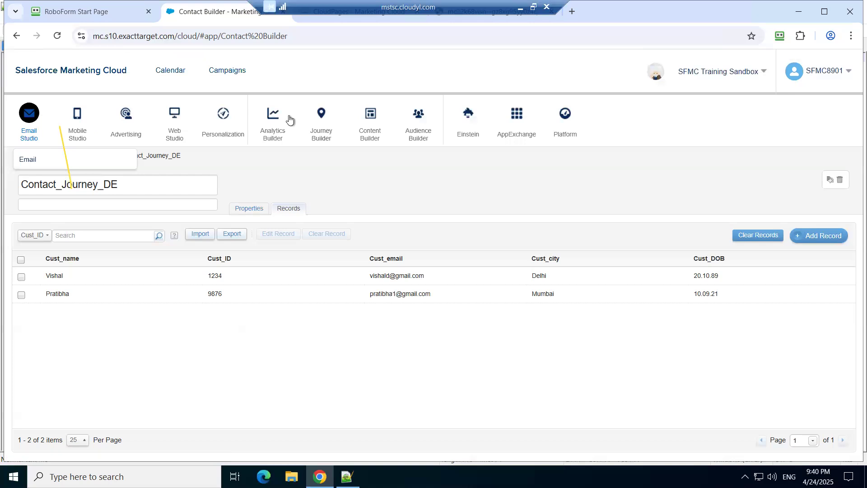
mouse_move(324, 141)
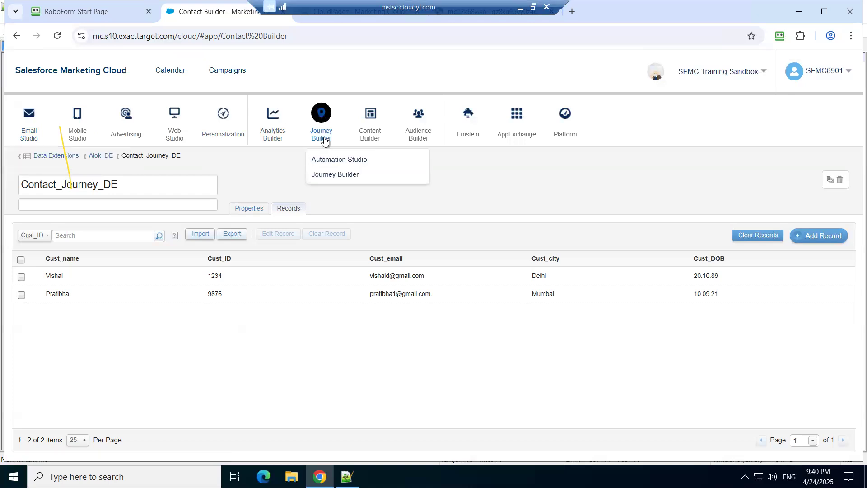
click(336, 177)
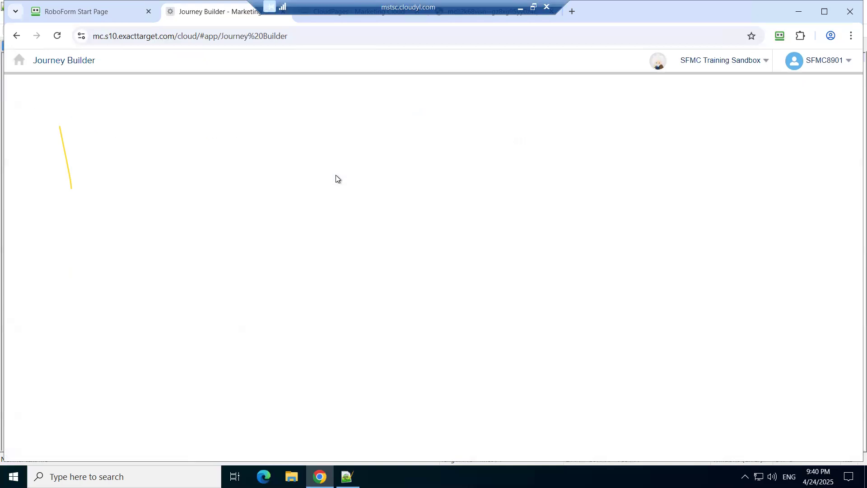
click(352, 19)
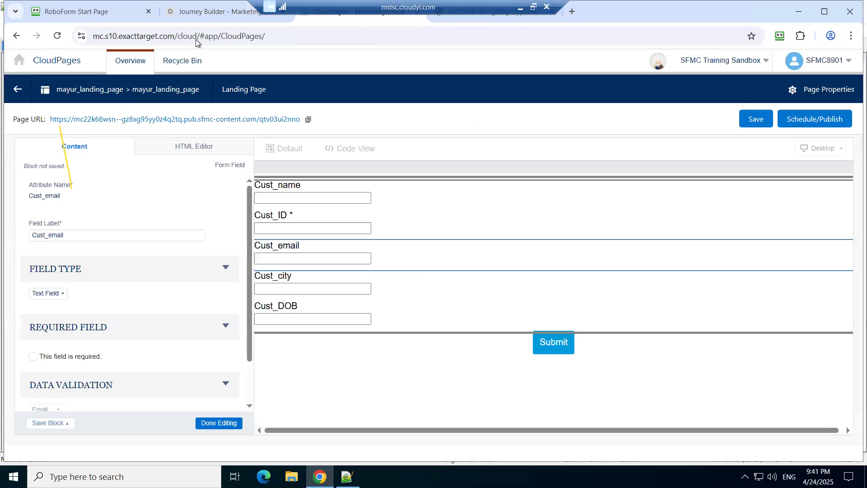
click(217, 14)
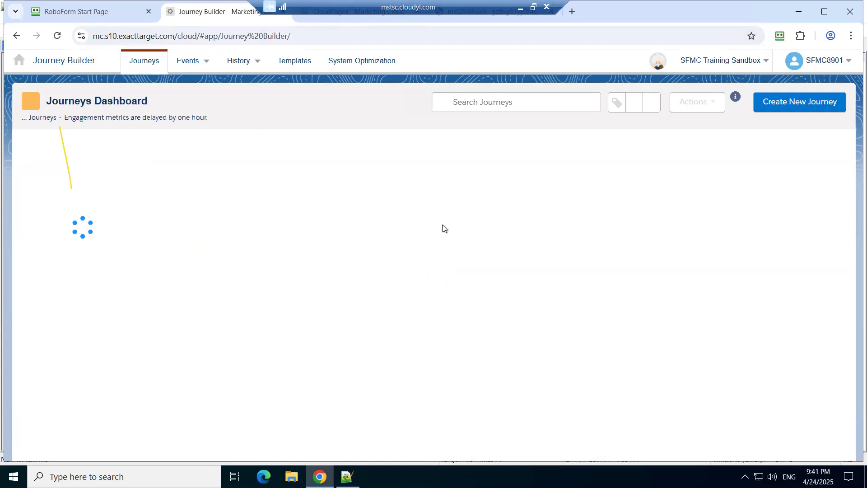
Step: Create a new Multi-Step Journey with a CloudPages entry source and open that entry source's definition
click(812, 108)
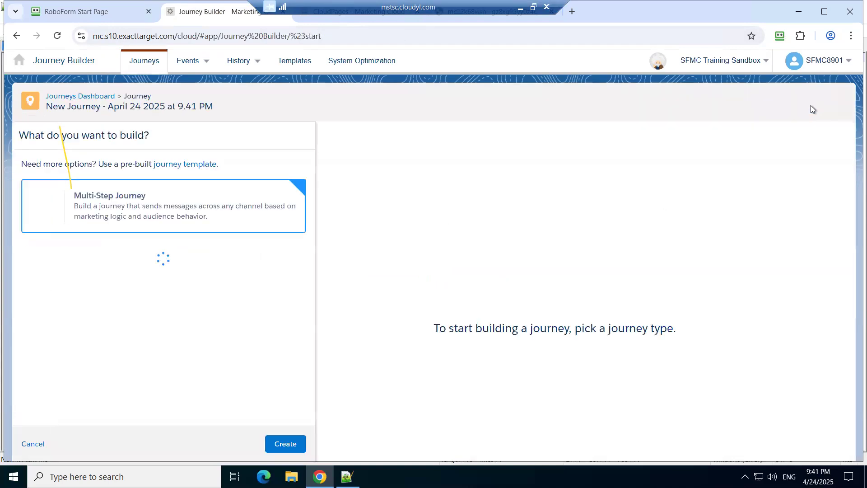
click(287, 445)
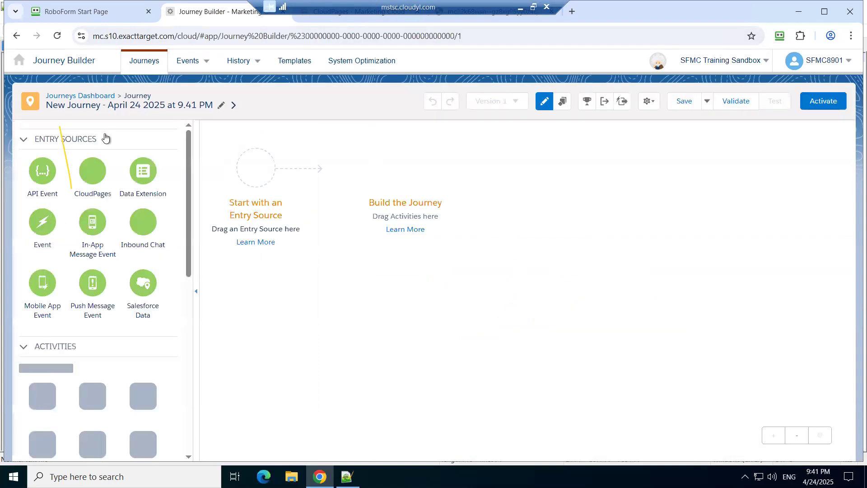
click(105, 143)
click(104, 143)
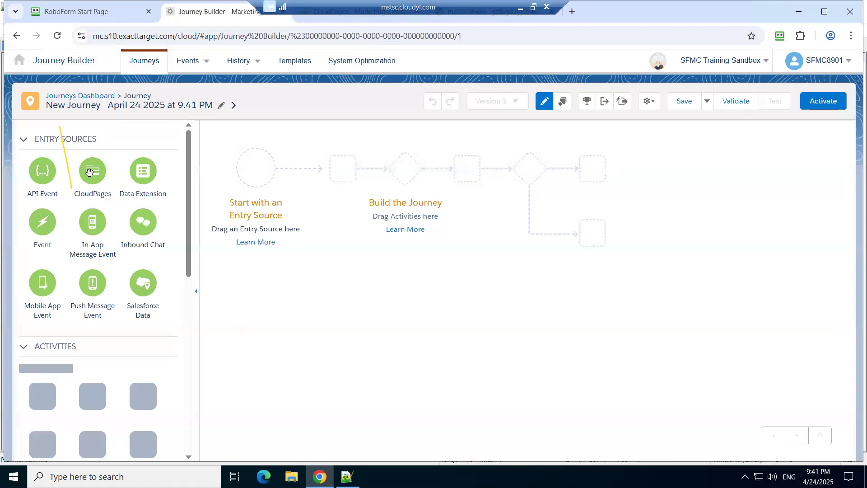
drag(89, 171, 247, 169)
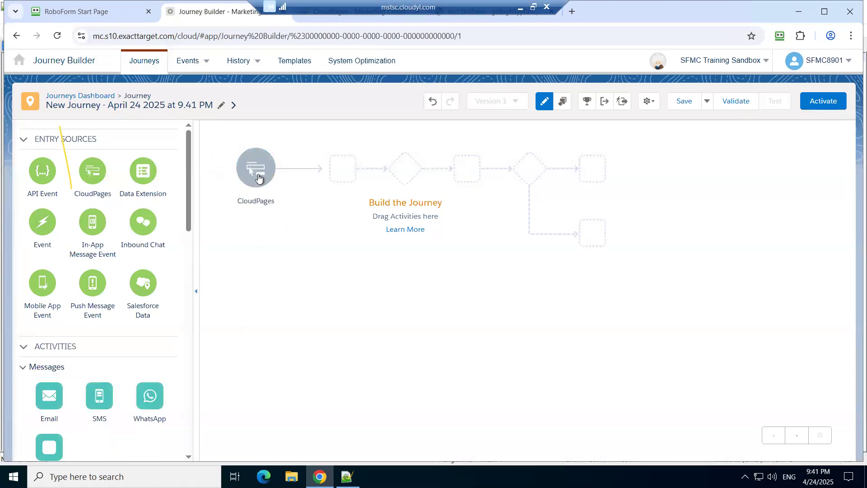
click(259, 179)
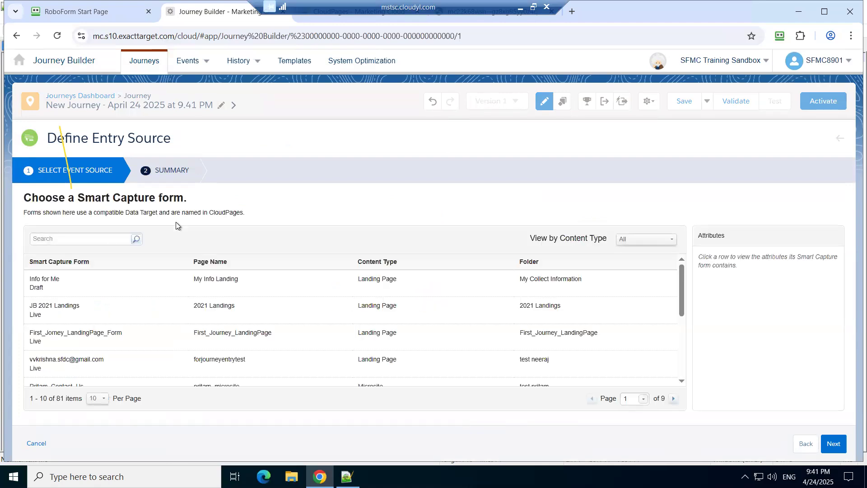
Step: Search the Smart Capture forms for mayur_lan, clear the search and look through the full list
click(110, 242)
text(mayur_lan)
key(Return)
key(ctrl+a)
key(BackSpace)
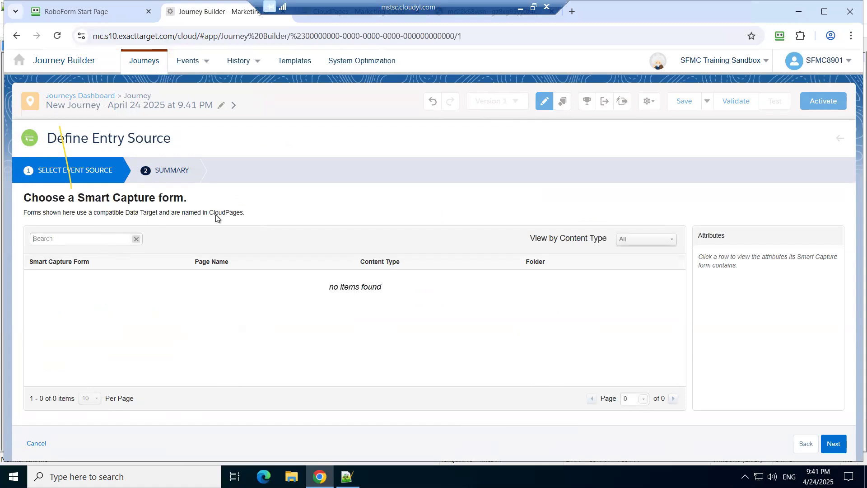
click(137, 243)
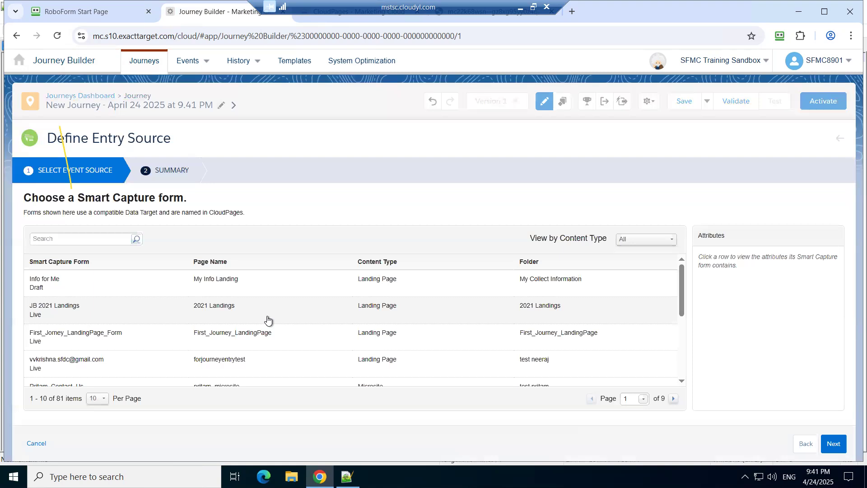
scroll(268, 320, down, 3)
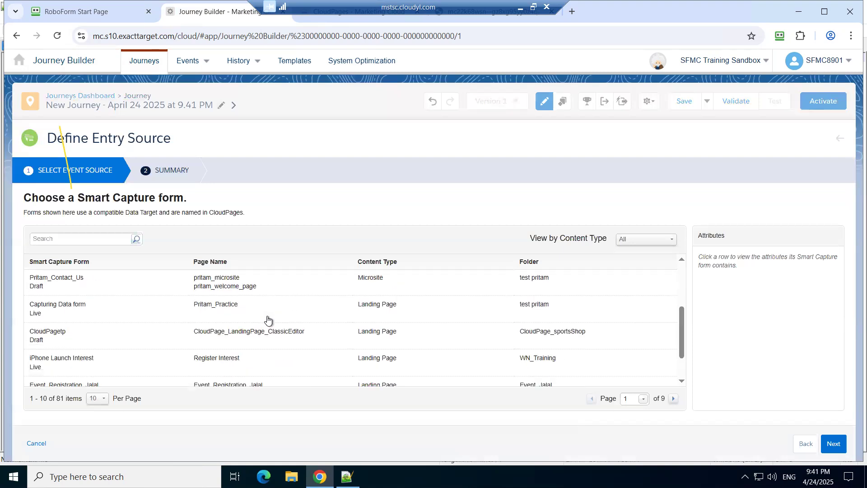
Step: In CloudPages, leave the page editor discarding unsaved changes, reopen mayur_landing_page for editing and return to Journey Builder
key(ctrl+Tab)
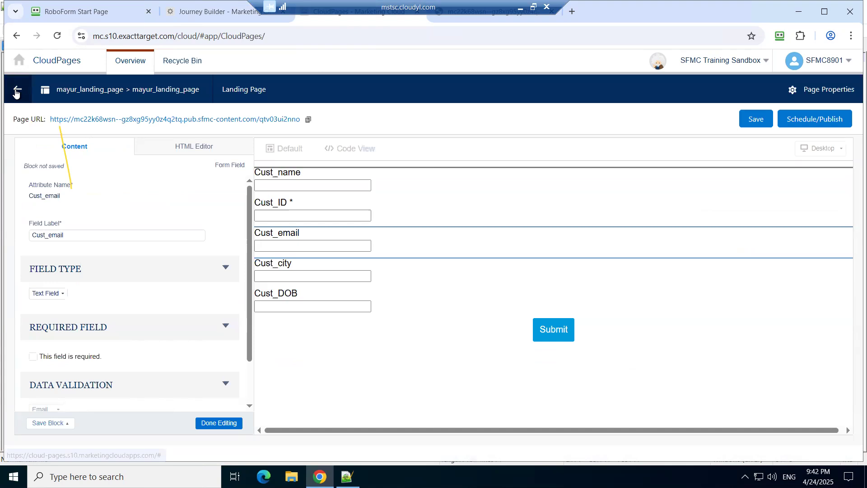
click(105, 144)
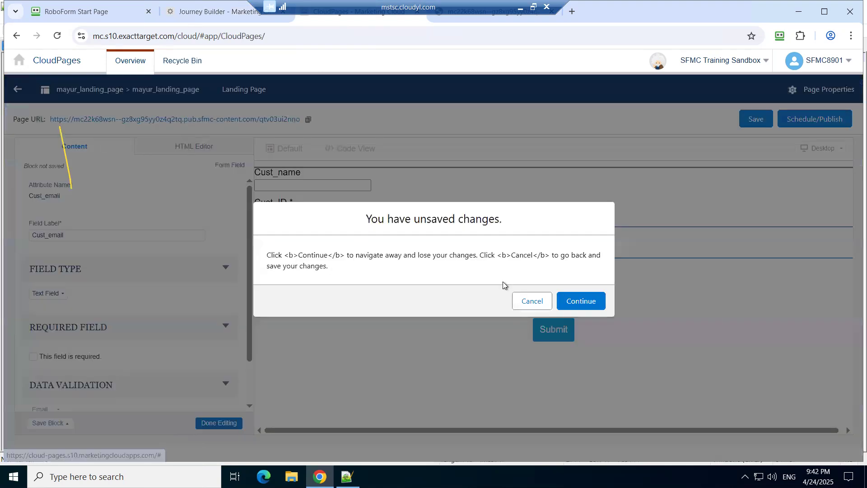
click(590, 305)
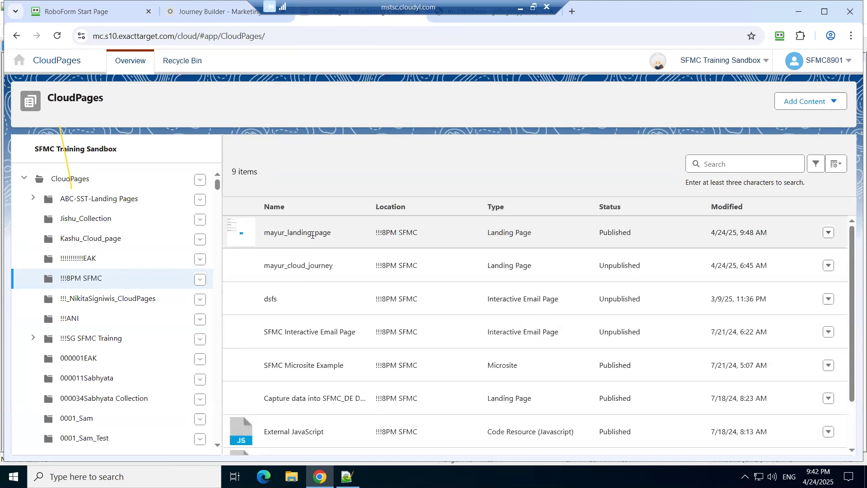
click(829, 234)
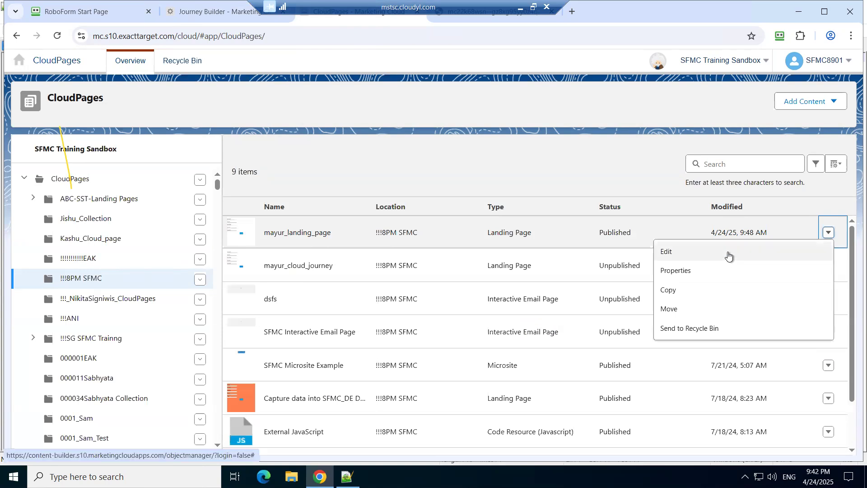
click(728, 253)
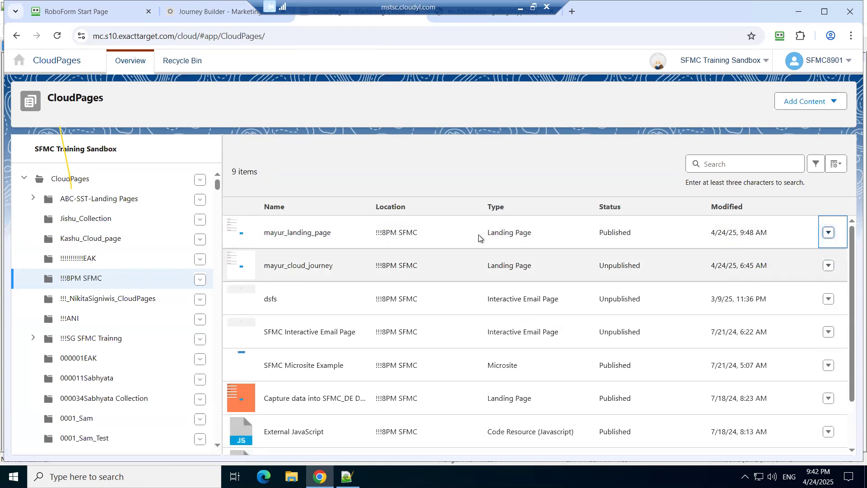
key(ctrl+Tab)
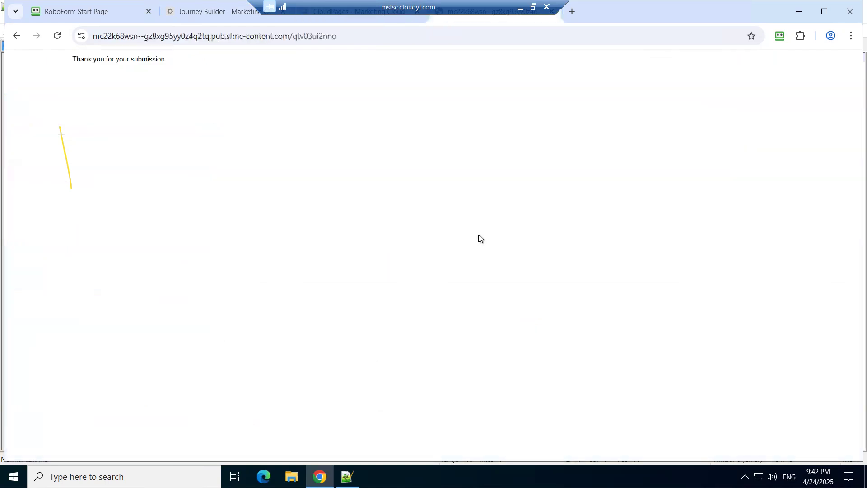
key(ctrl+Tab)
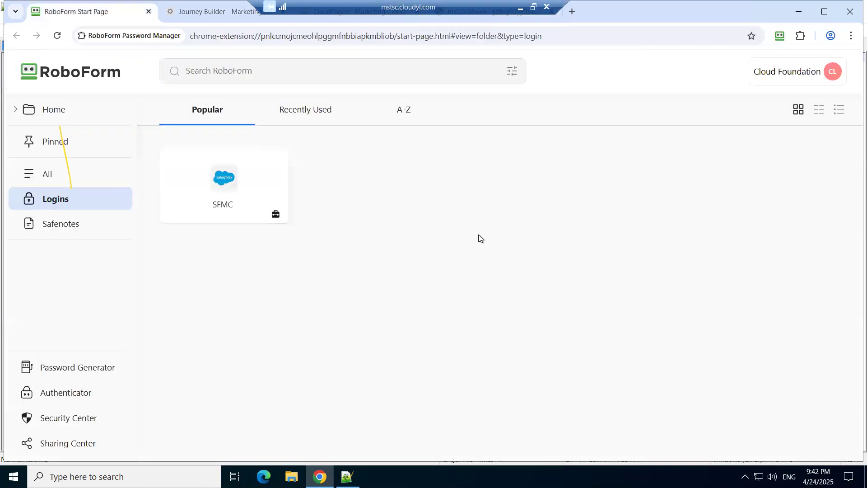
key(ctrl+Tab)
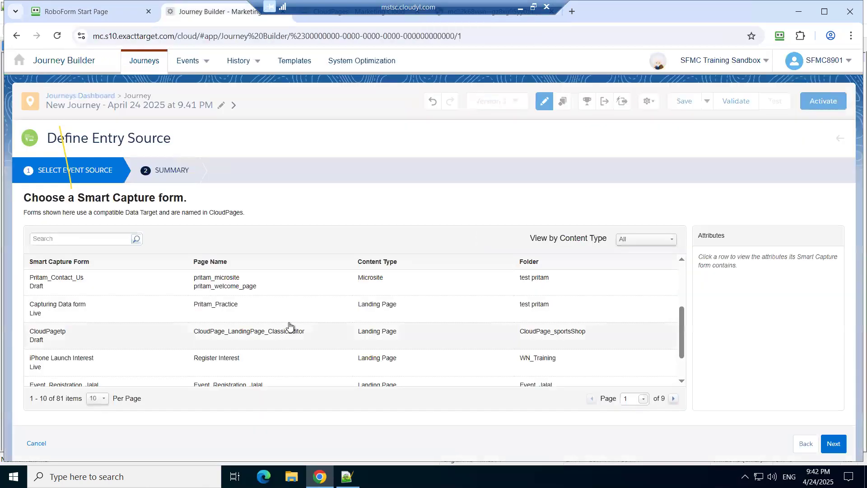
Step: Look for the landing page's form by paging through the Smart Capture form list to page 4
click(674, 400)
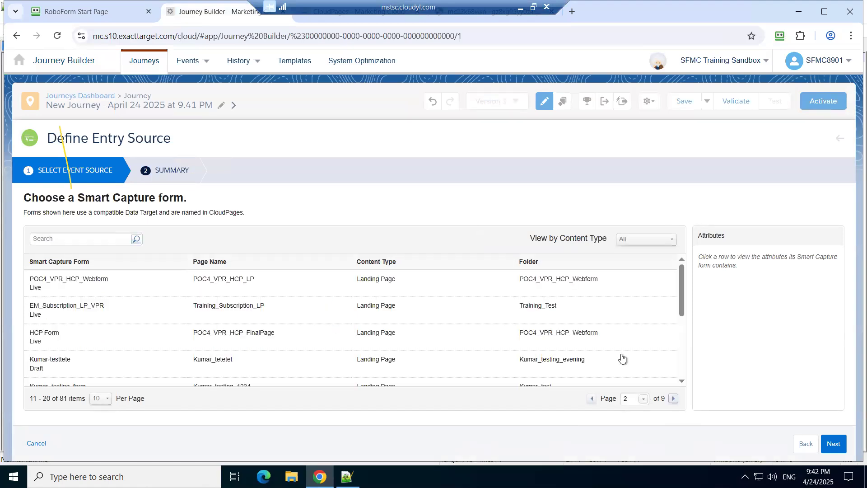
scroll(622, 358, down, 5)
click(674, 400)
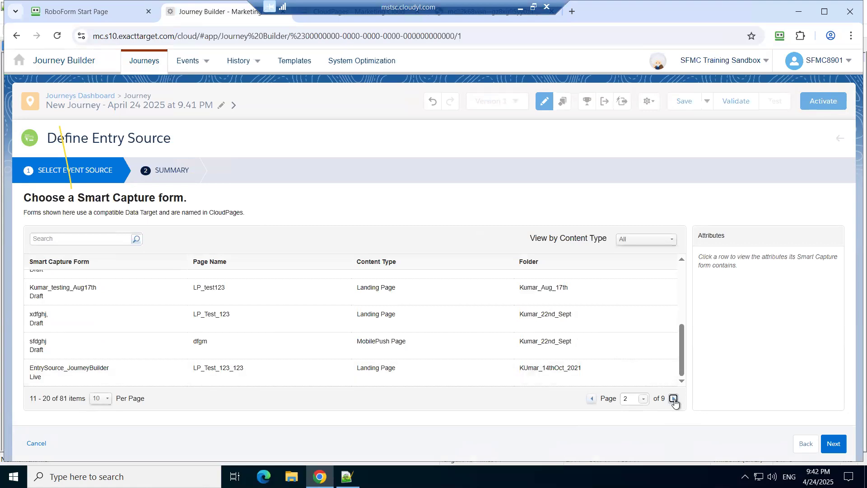
click(674, 399)
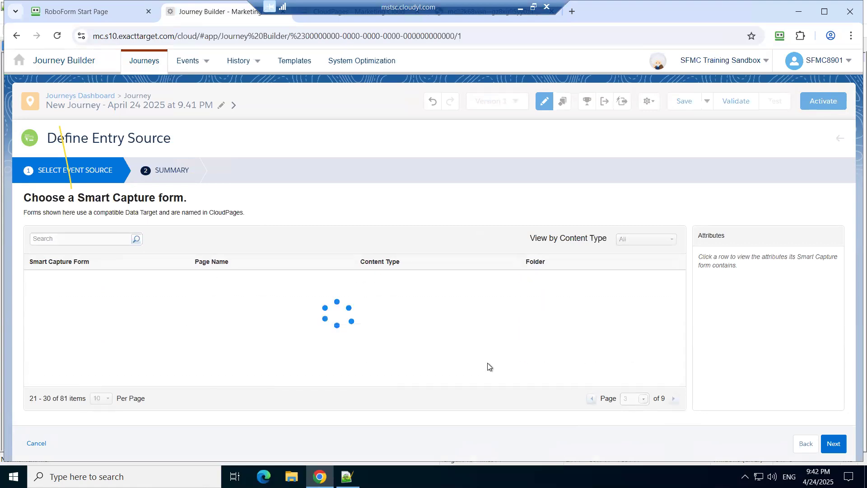
Step: Search the Smart Capture forms by the first word of the landing page's name, and clear the search
click(113, 239)
text(mayur)
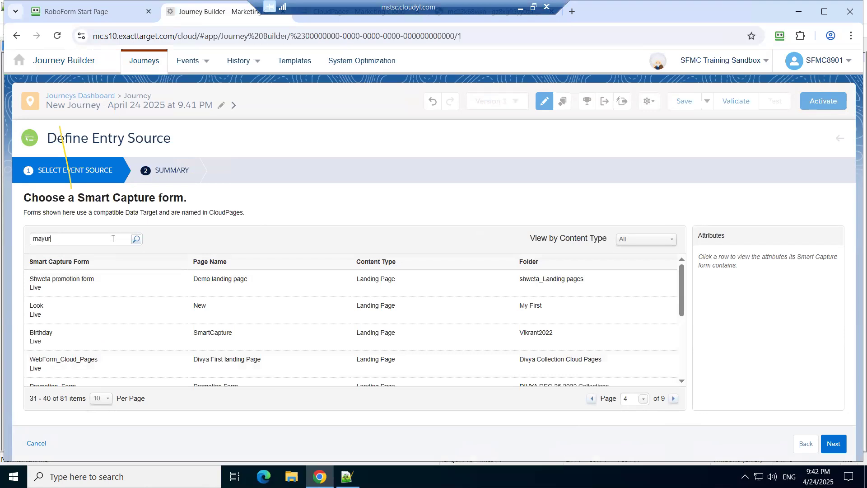
key(Return)
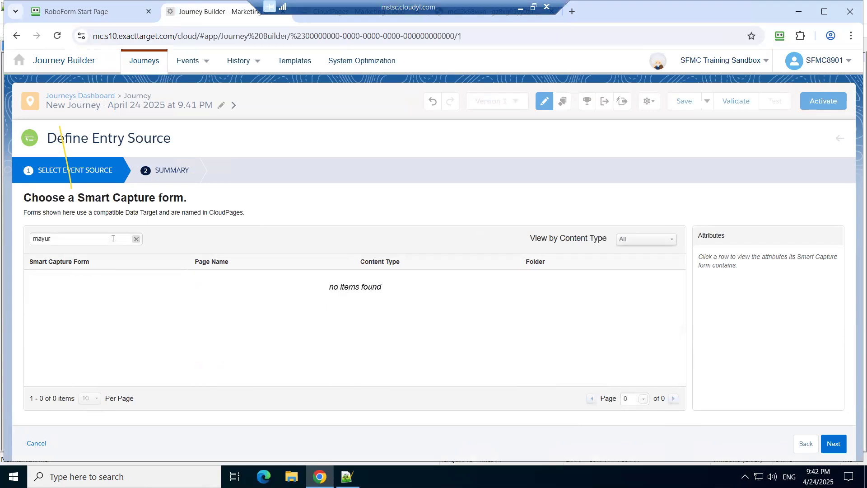
key(BackSpace)
key(BackSpace)
key(BackSpace)
key(BackSpace)
key(BackSpace)
click(136, 239)
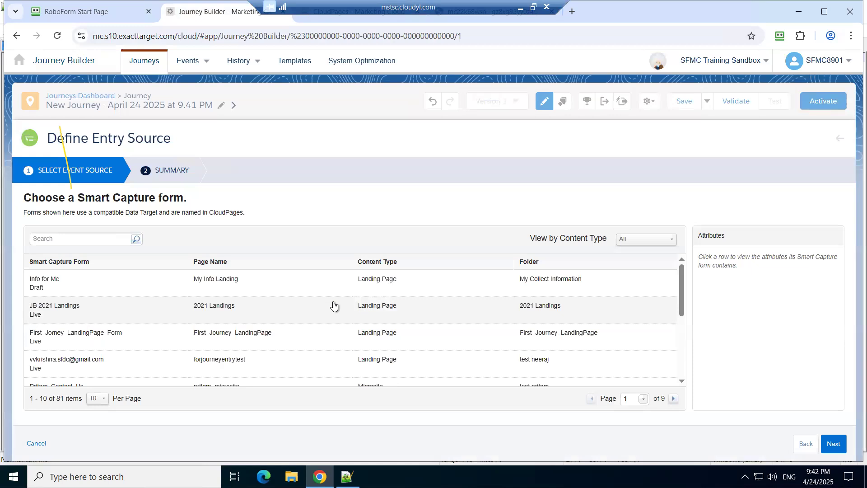
Step: Filter the Smart Capture forms to the Landing Page content type and look through the filtered list
click(623, 244)
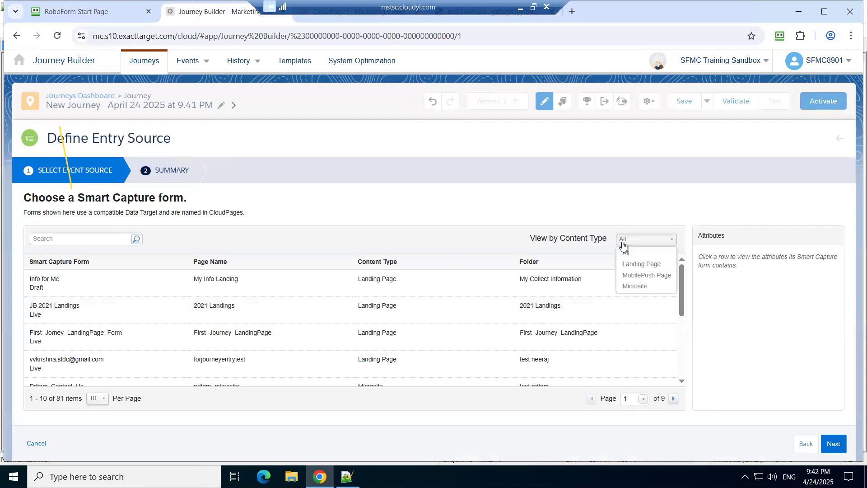
click(641, 263)
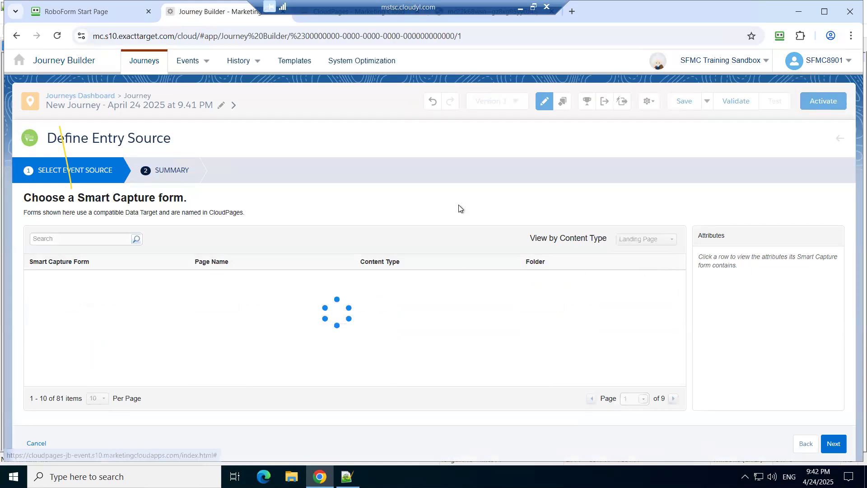
scroll(263, 318, down, 3)
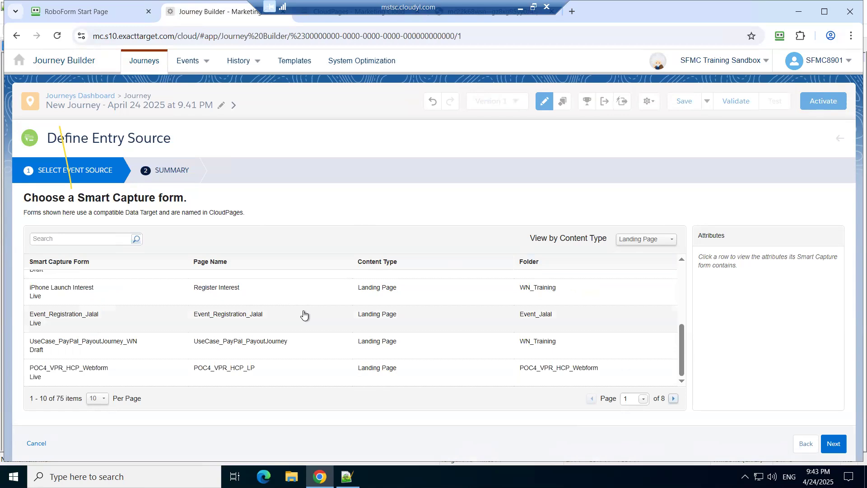
Step: Check the content list in the mayur_landing_page editor in CloudPages, and return to the journey's entry source definition
key(ctrl+Tab)
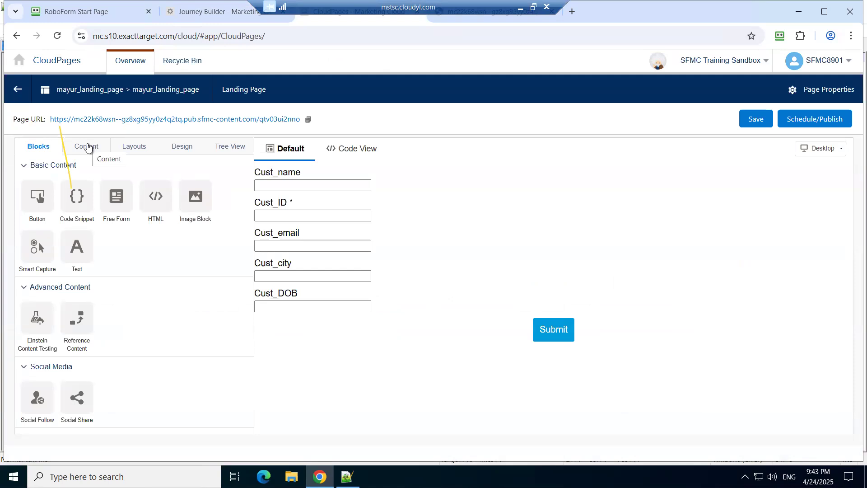
click(88, 146)
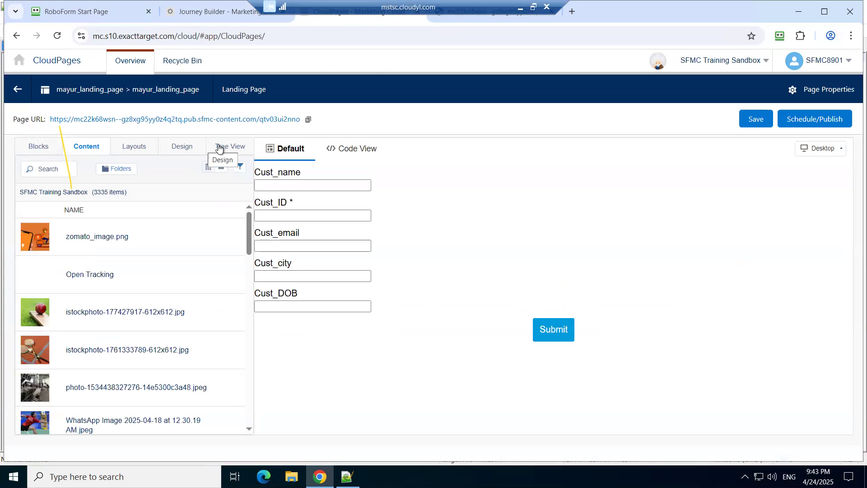
click(190, 9)
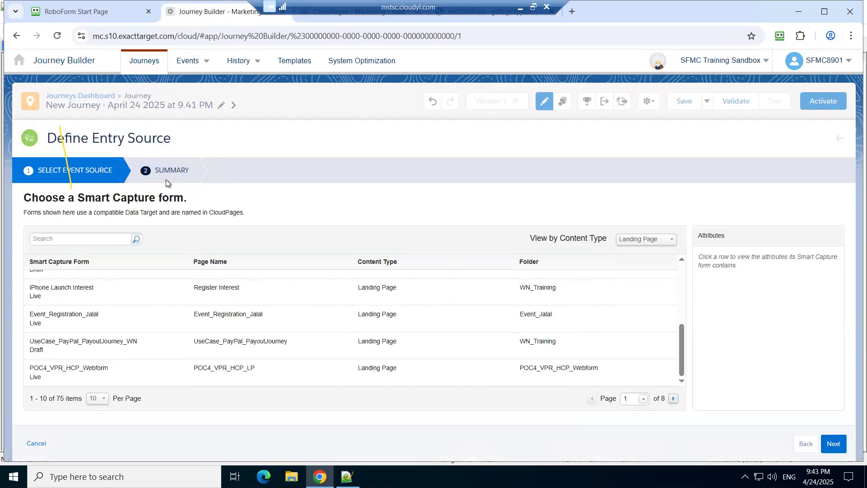
Step: Search the landing page Smart Capture forms for contact
click(102, 239)
text(contact)
key(Return)
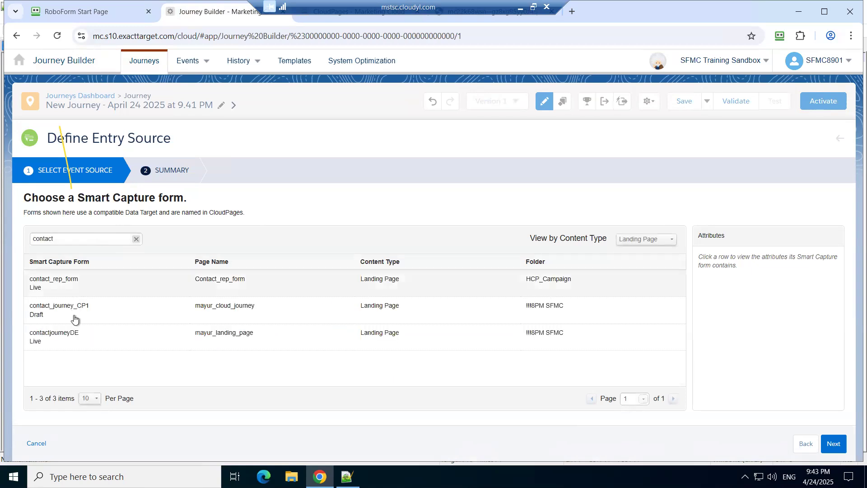
Step: Select the contactjourneyDE form, check it against the form name in the mayur_landing_page editor, and finish defining the journey's entry source with it
click(76, 340)
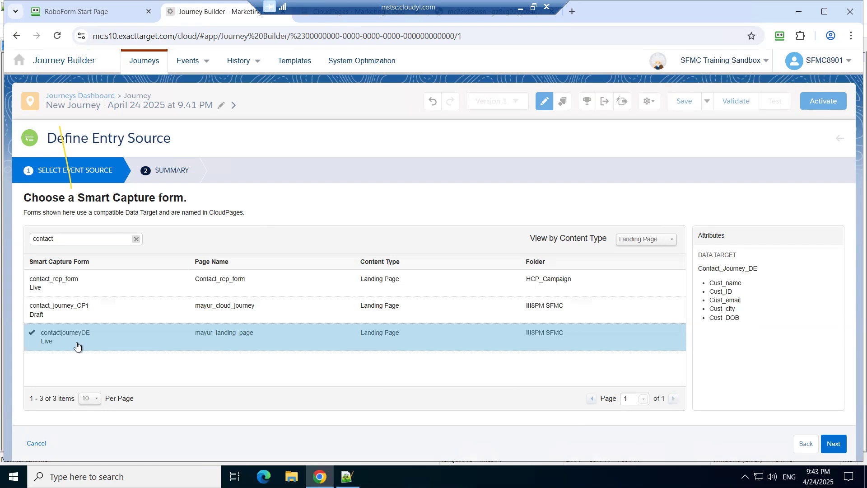
click(331, 21)
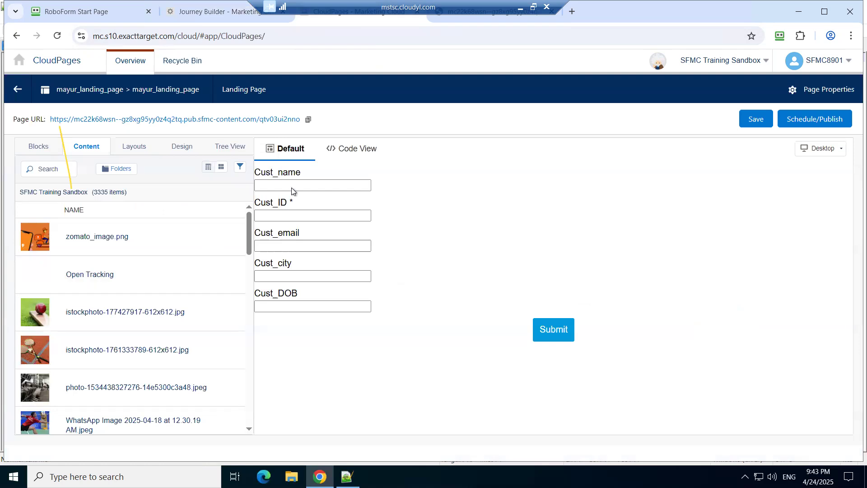
click(315, 195)
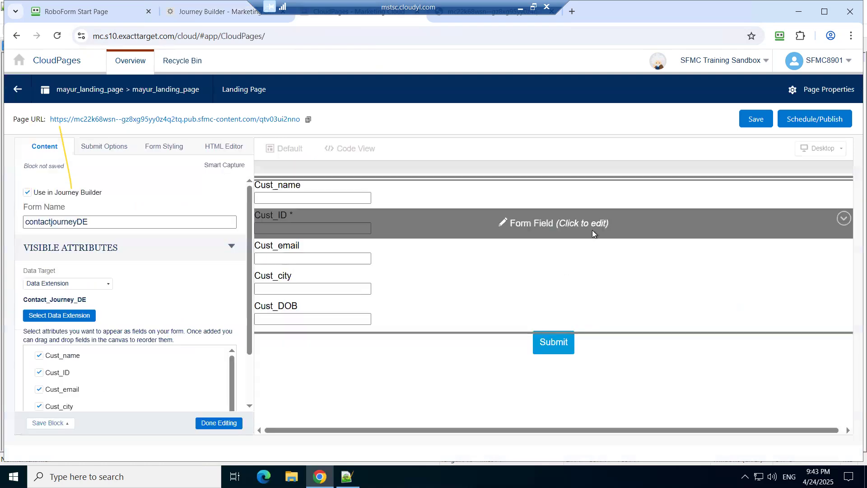
double_click(111, 221)
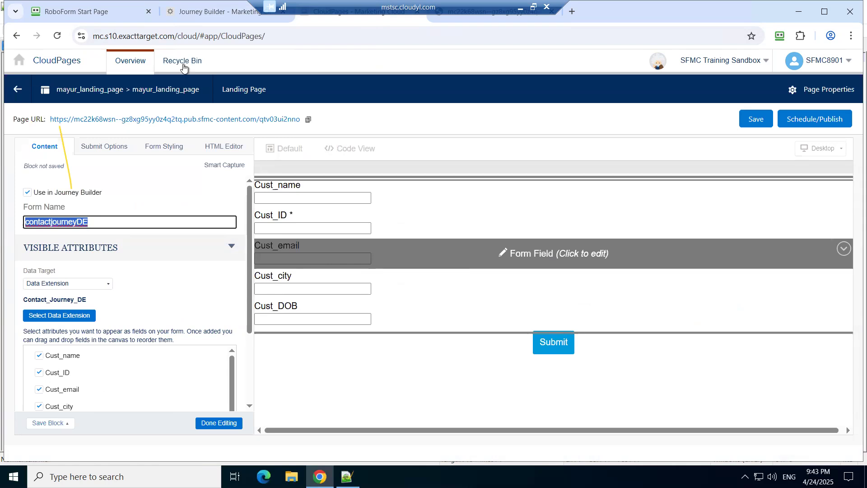
click(212, 11)
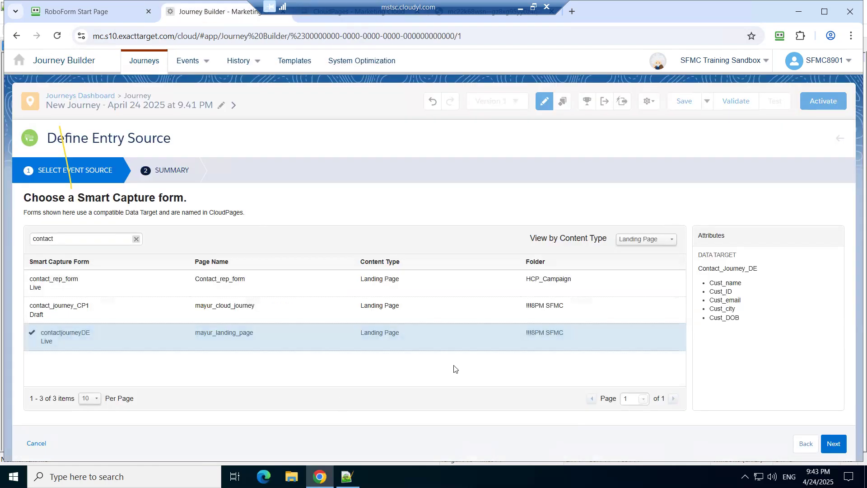
click(834, 443)
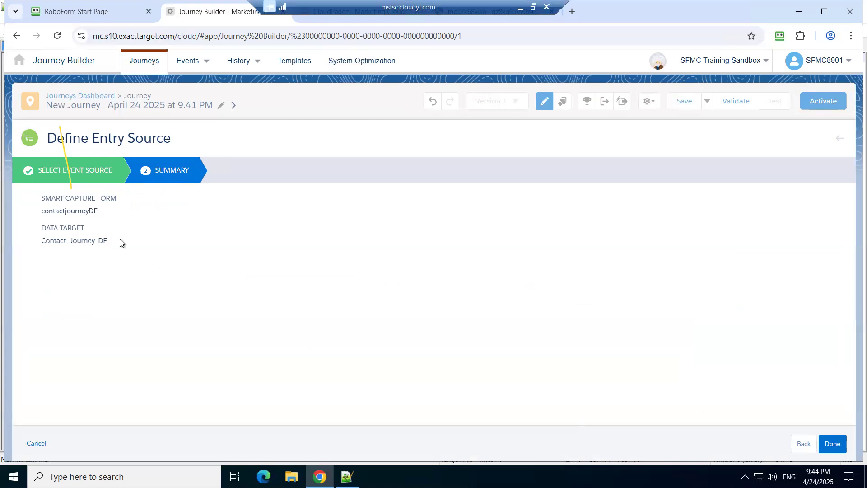
click(840, 449)
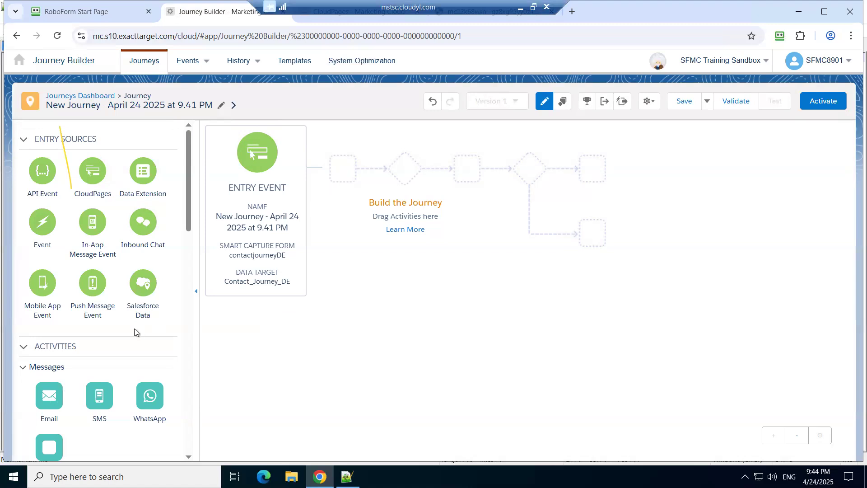
Step: Check the published landing page in its browser tab and return to the journey canvas
drag(53, 394, 324, 171)
key(ctrl+Tab)
key(ctrl+Tab)
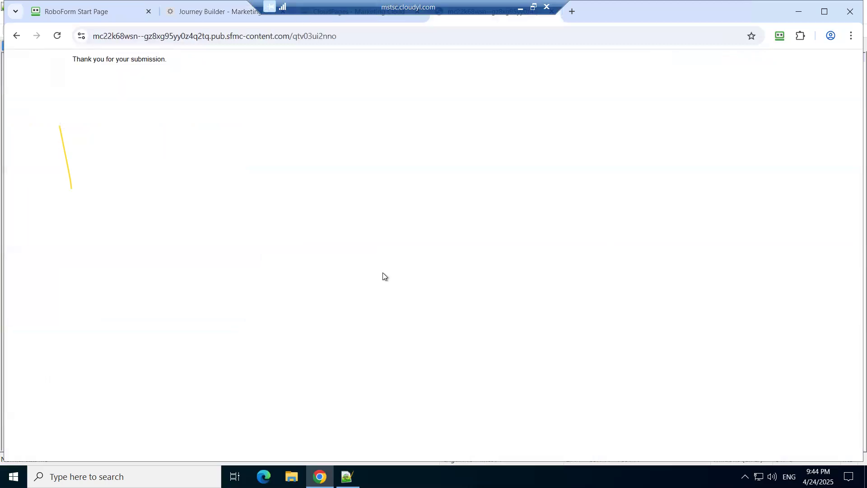
key(ctrl+shift+Tab)
key(ctrl+shift+Tab)
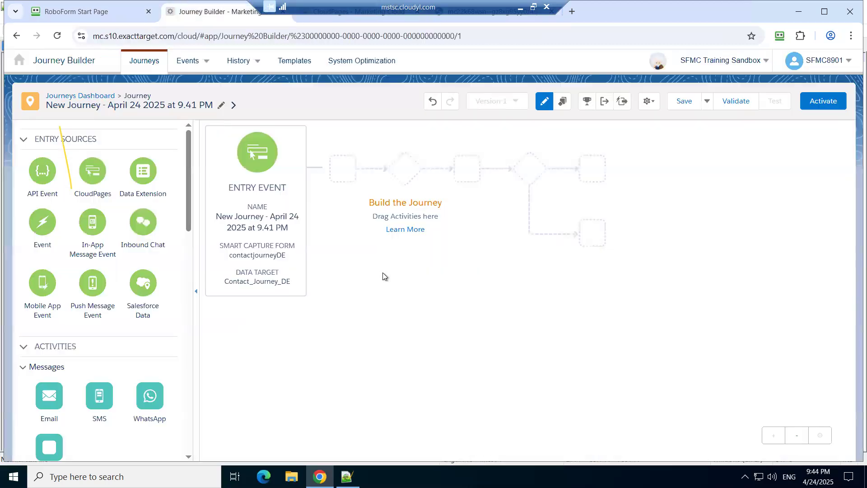
Step: Duplicate the journey's browser tab to get a second Journey Builder session, and return to the original journey
right_click(199, 16)
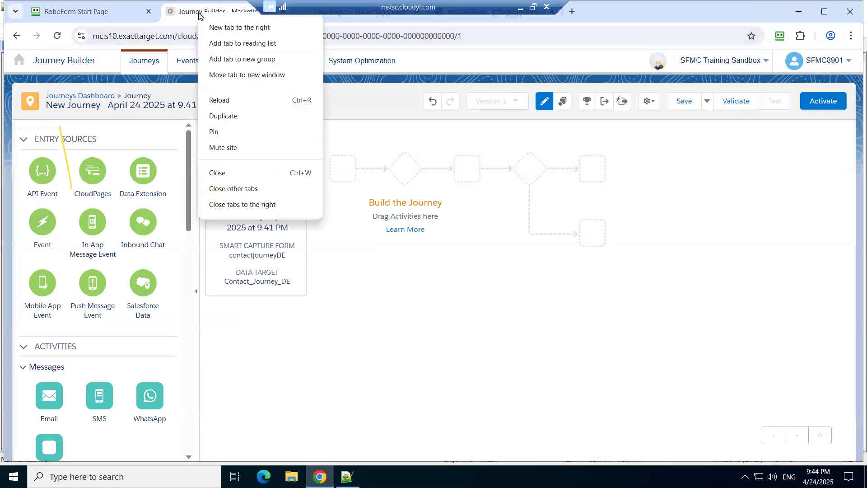
click(248, 116)
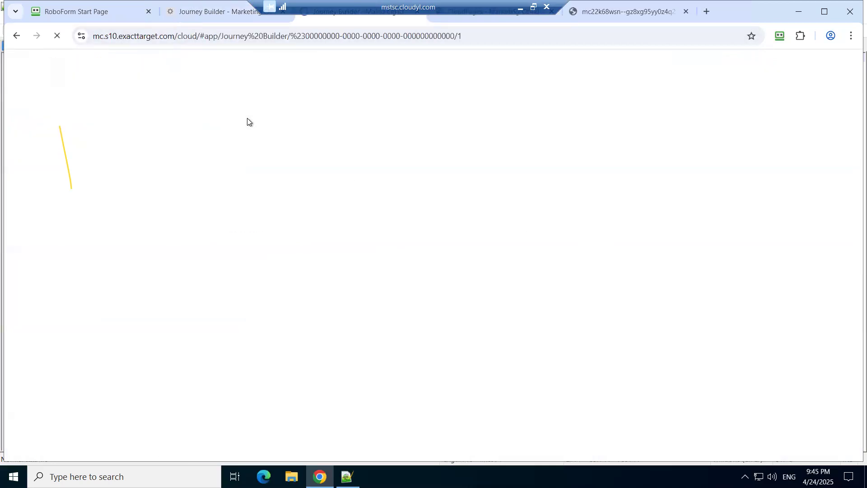
click(215, 15)
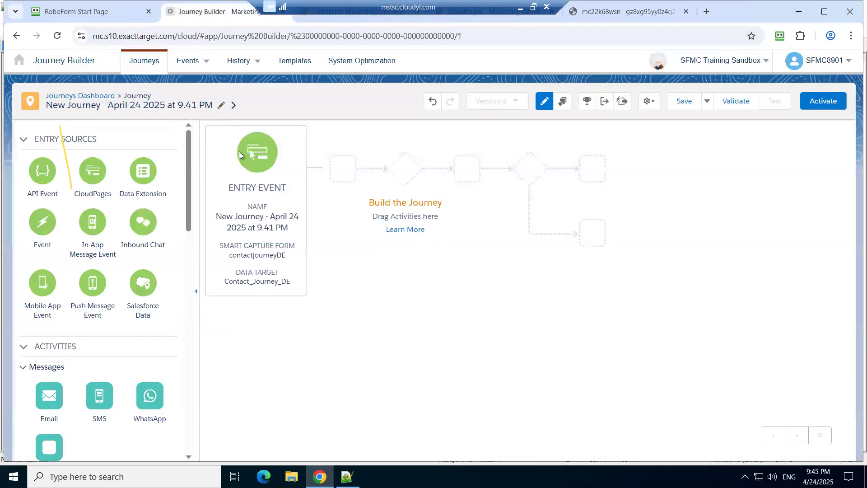